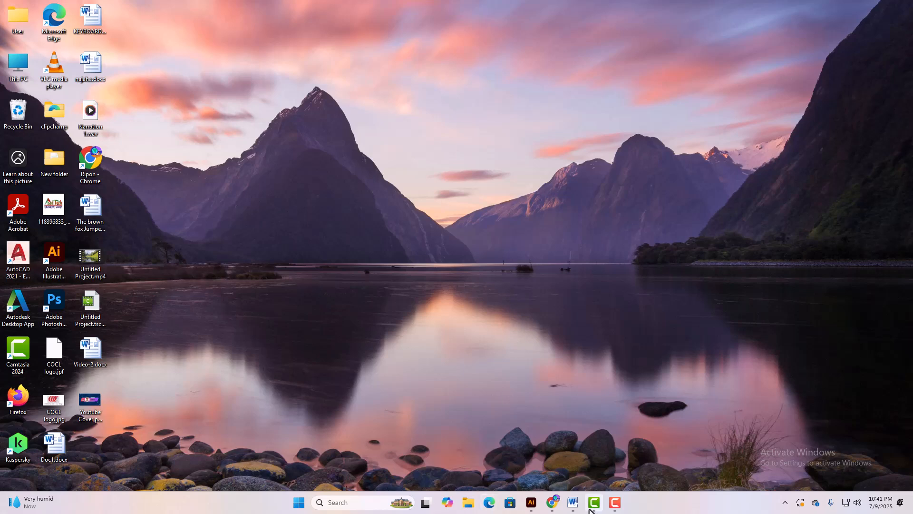
- Switch to Word's BCA_Agreement_Template.docx window and make the agreement the active document
click(572, 503)
click(616, 458)
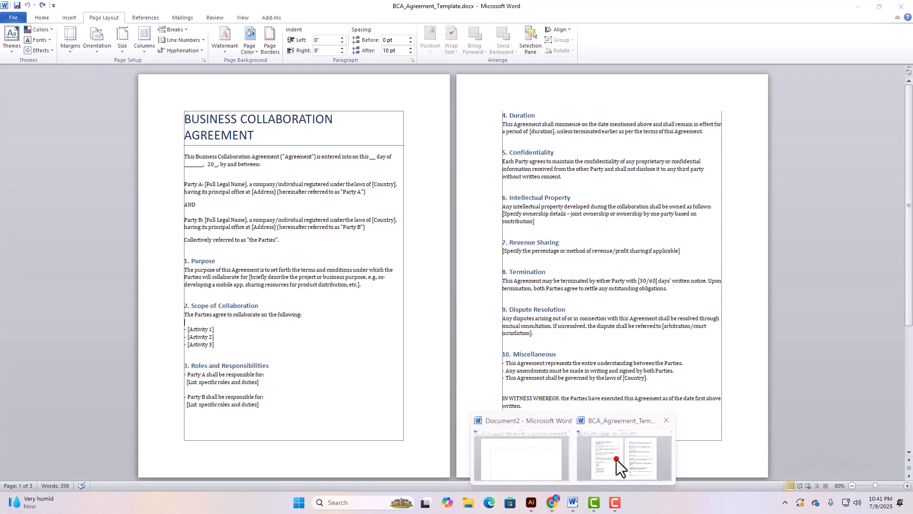
click(334, 308)
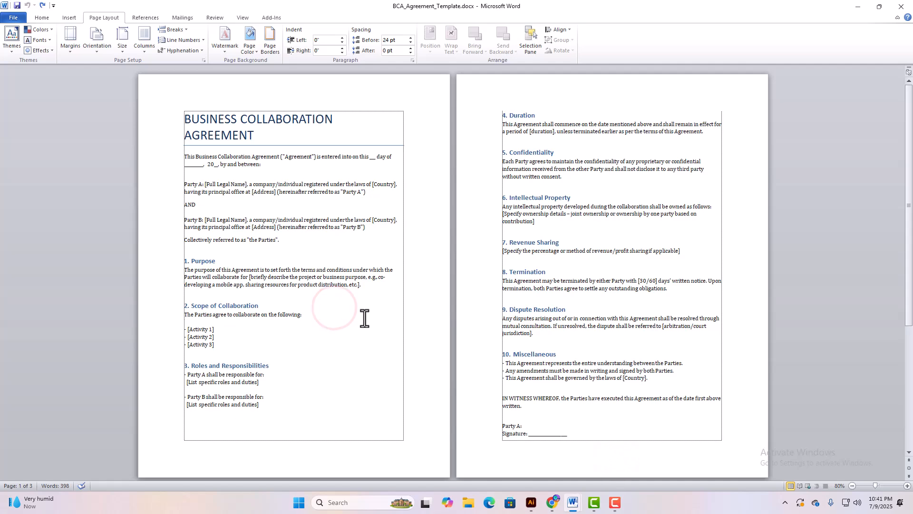
- Look through the Business Collaboration Agreement, examining its numbered sections and how the text is spread over the pages
scroll(364, 317, up, 4)
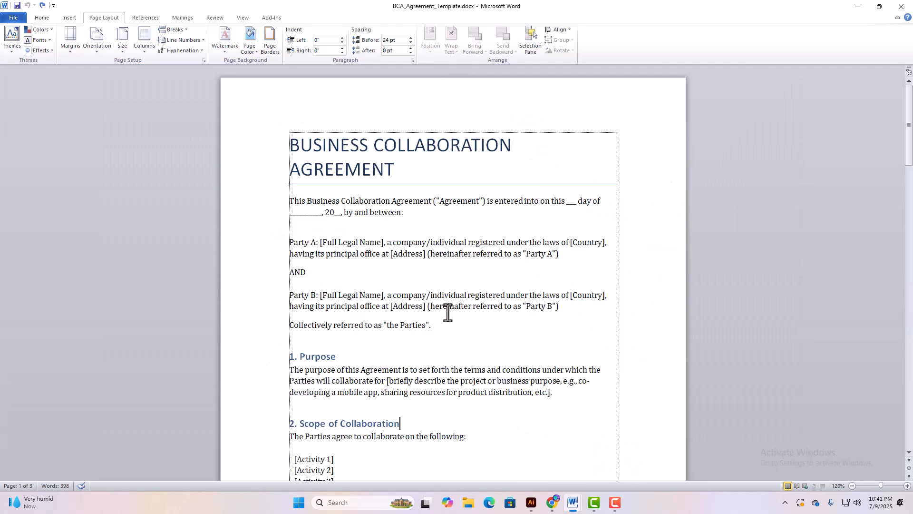
click(450, 281)
scroll(468, 284, up, 2)
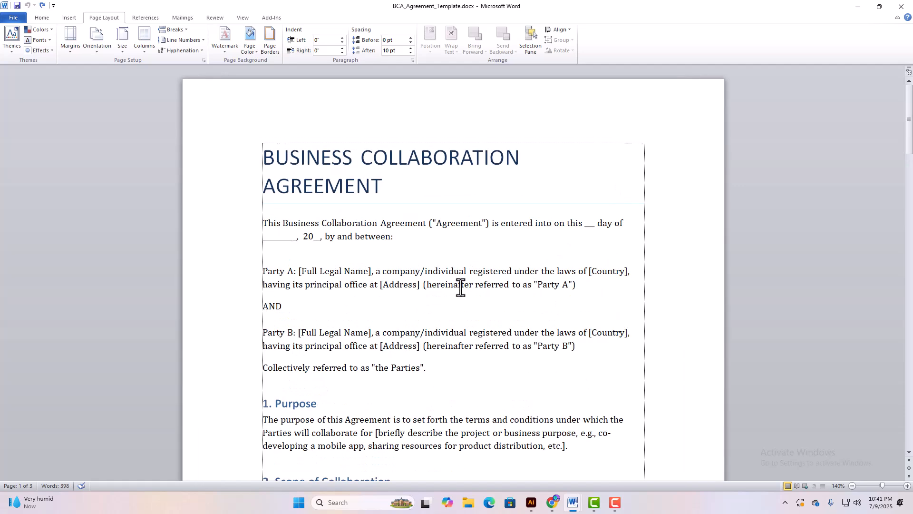
scroll(455, 297, down, 8)
scroll(456, 301, up, 7)
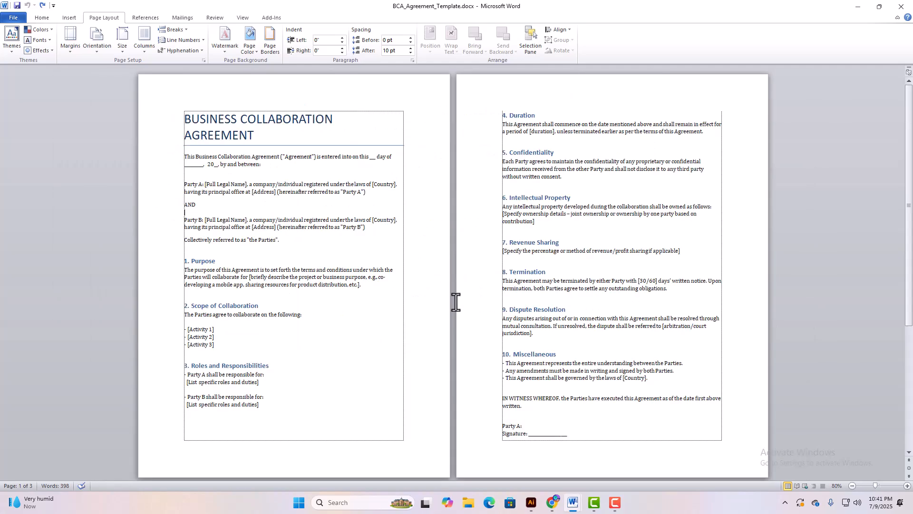
scroll(456, 301, up, 2)
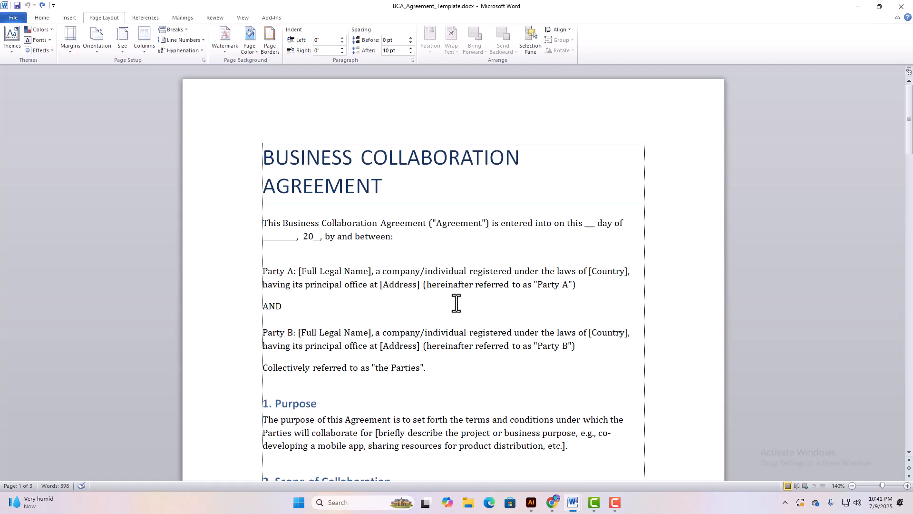
scroll(457, 303, down, 6)
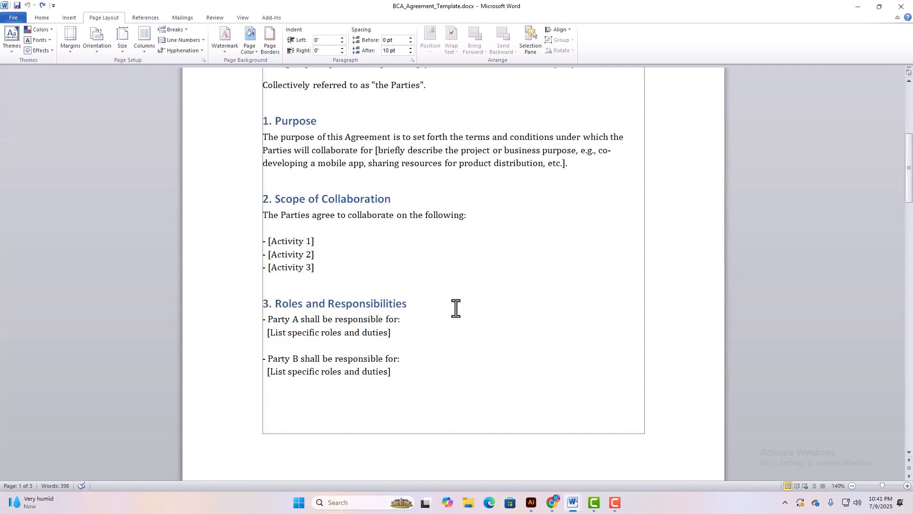
scroll(456, 308, down, 1)
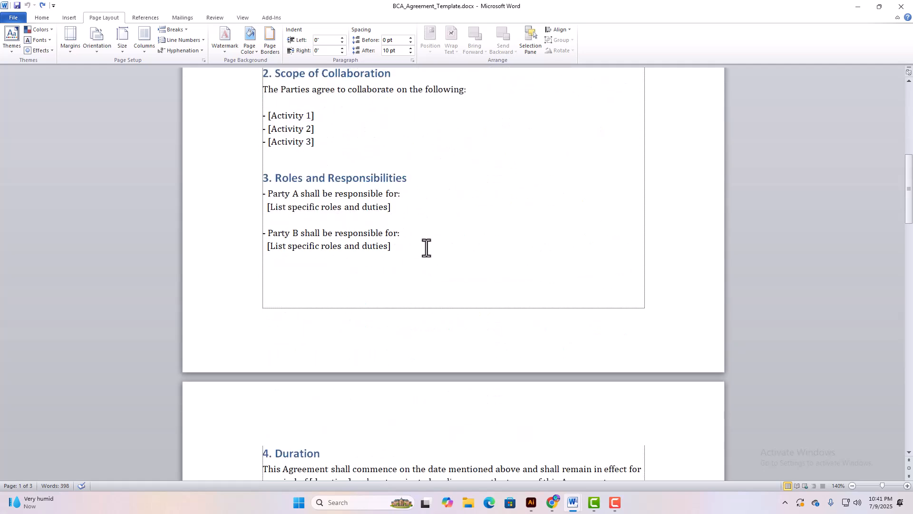
scroll(426, 247, down, 4)
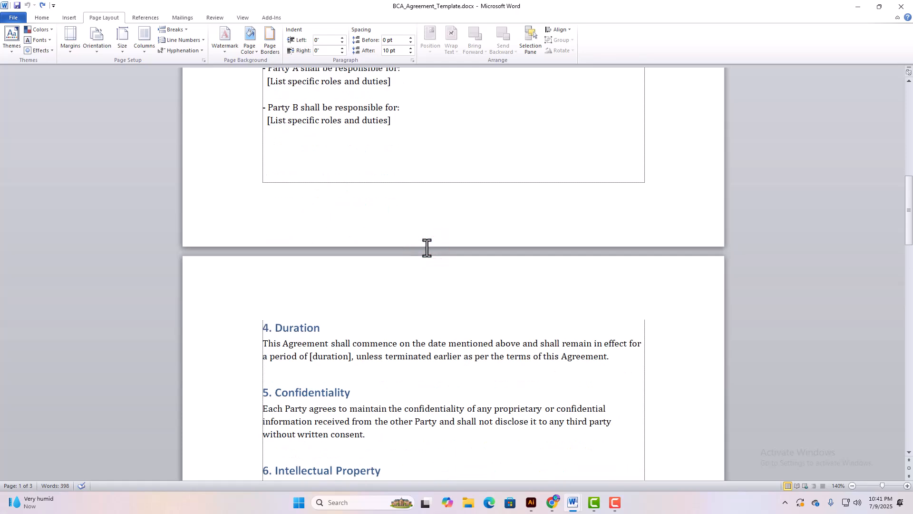
scroll(427, 246, down, 4)
scroll(420, 260, up, 4)
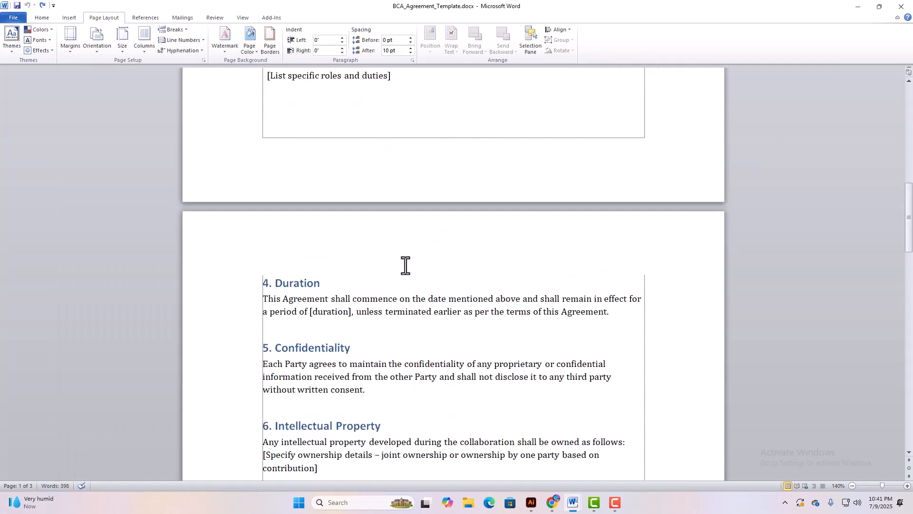
scroll(405, 266, up, 3)
scroll(405, 265, up, 10)
scroll(405, 268, up, 2)
scroll(407, 270, down, 3)
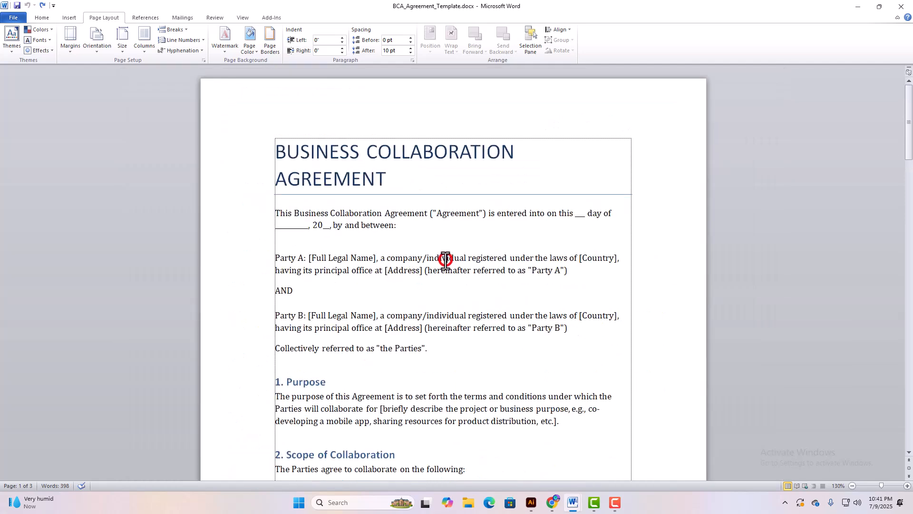
click(350, 210)
scroll(433, 277, down, 3)
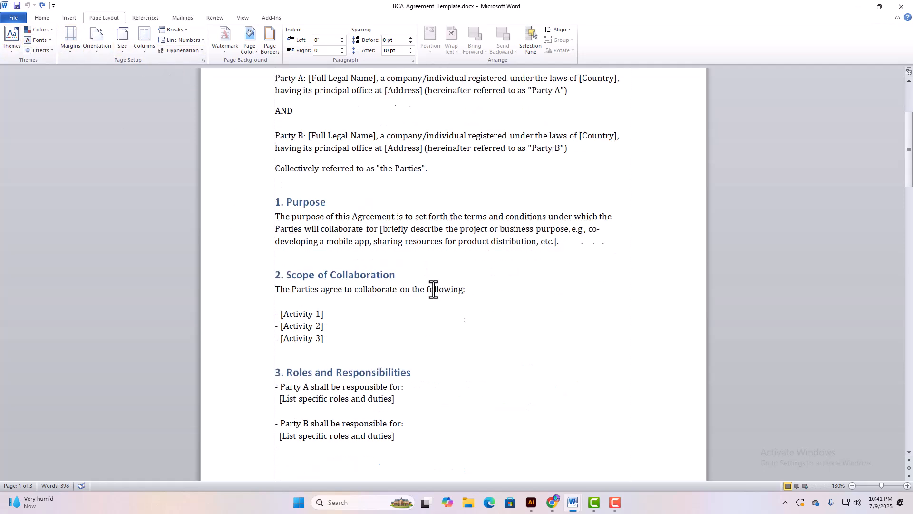
scroll(433, 285, down, 6)
scroll(350, 271, down, 8)
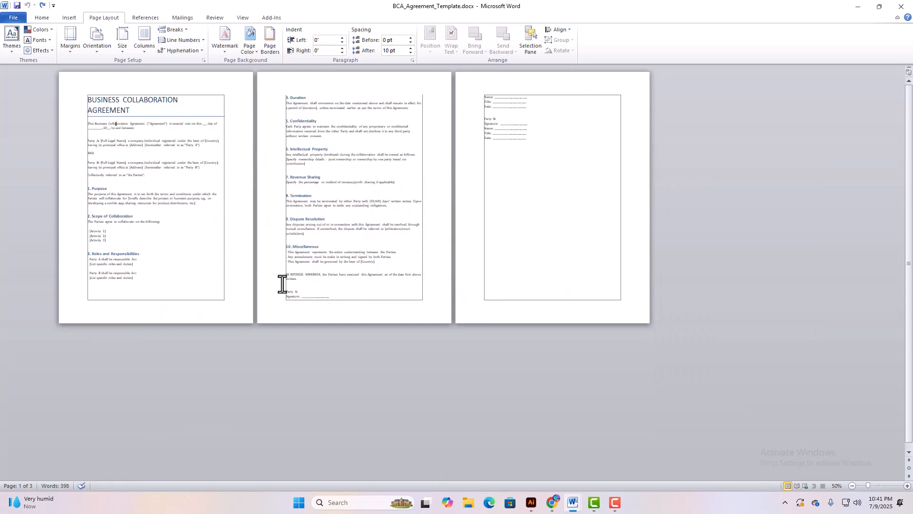
click(133, 295)
ctrl+scroll(190, 200, up, 4)
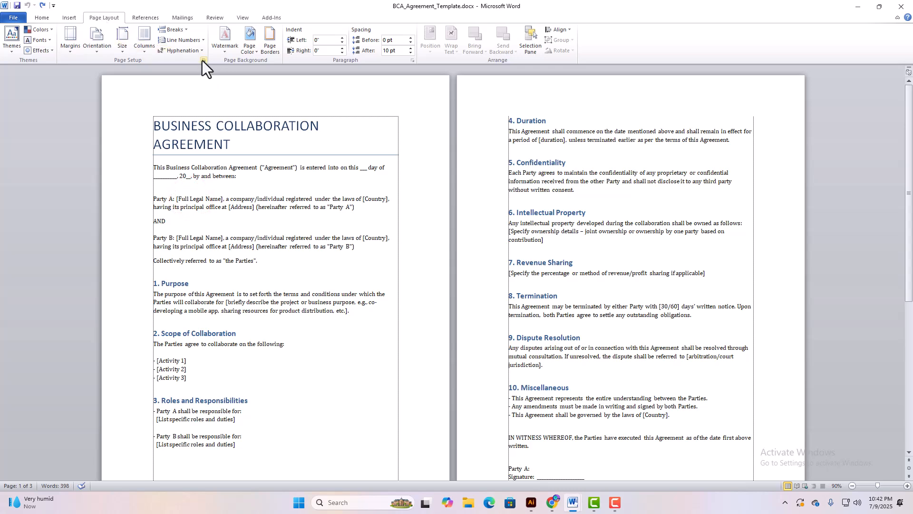
- Set the paper size to A4 for the whole document in Page Setup
click(281, 236)
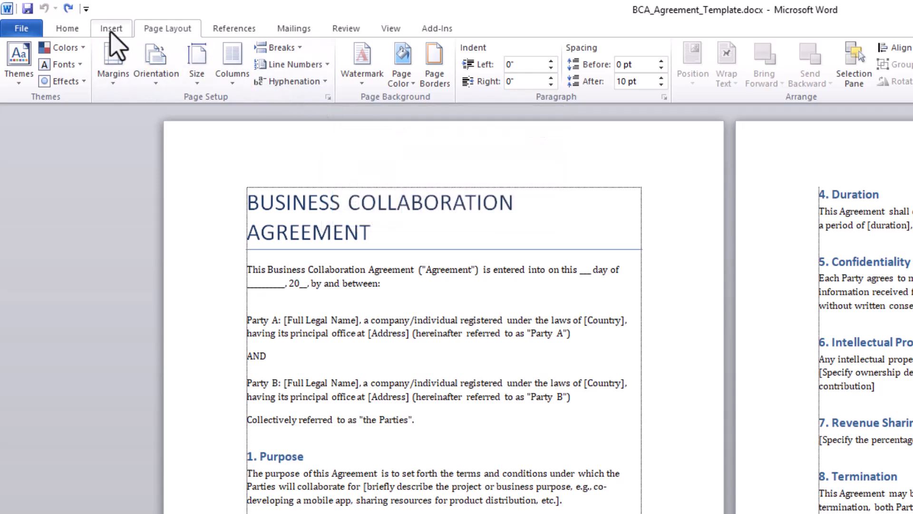
click(180, 29)
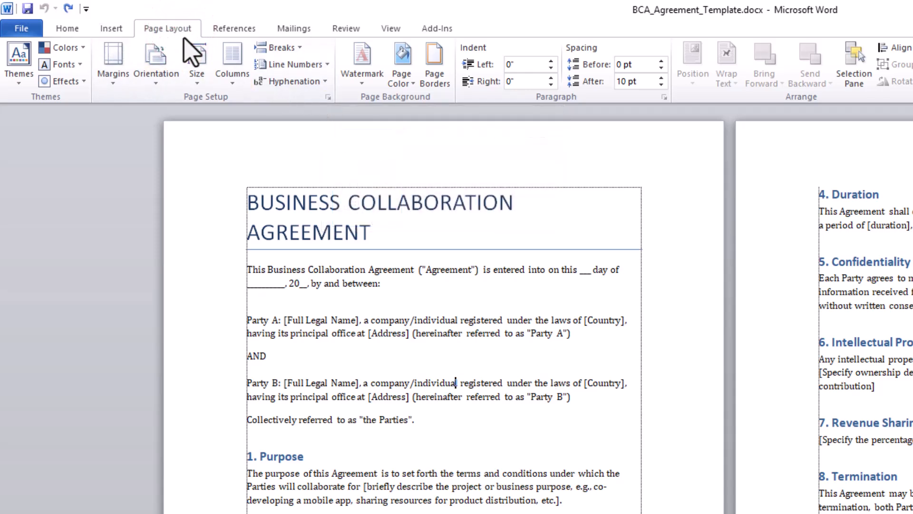
click(328, 97)
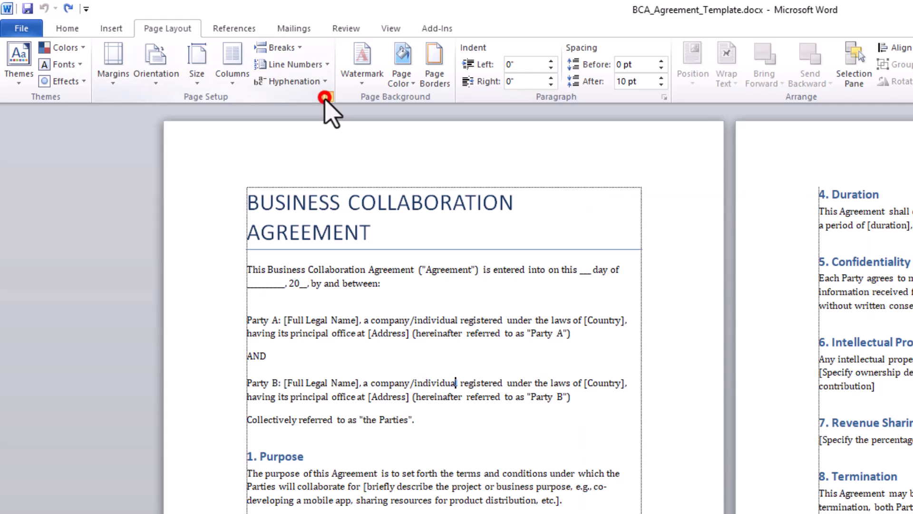
click(654, 213)
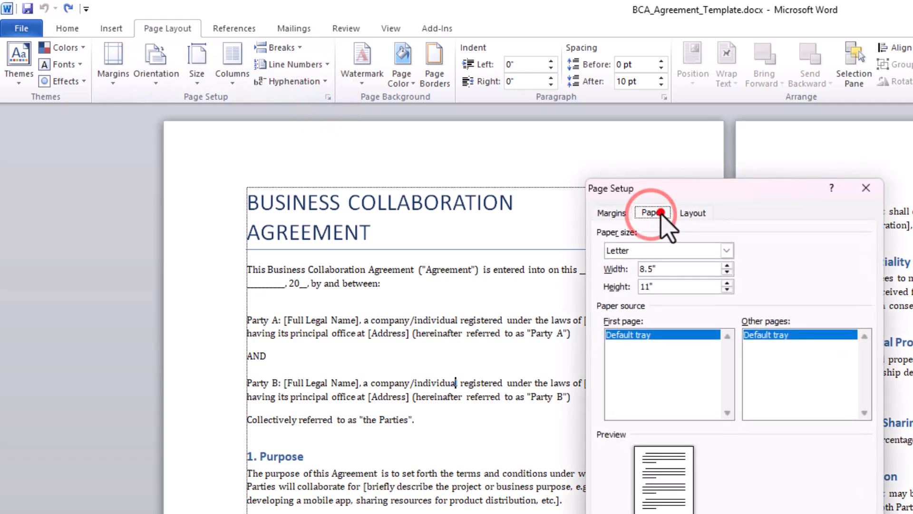
click(656, 250)
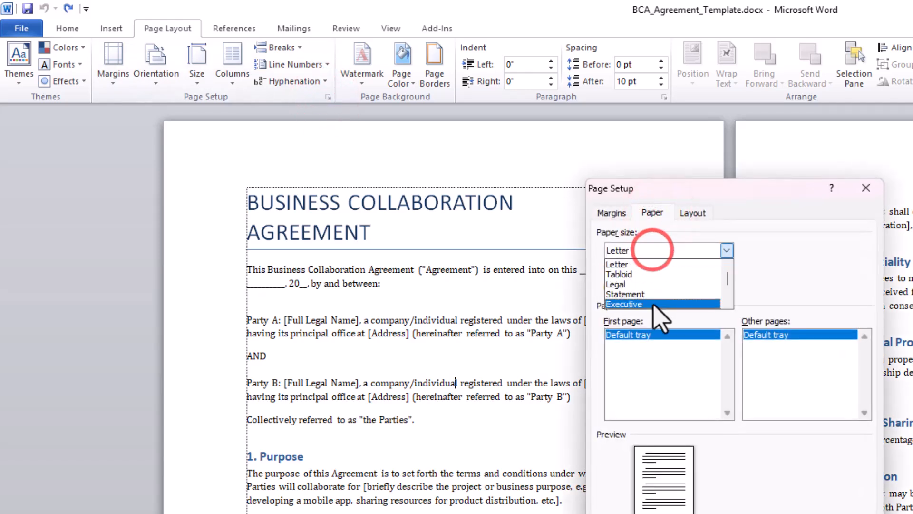
scroll(646, 295, down, 2)
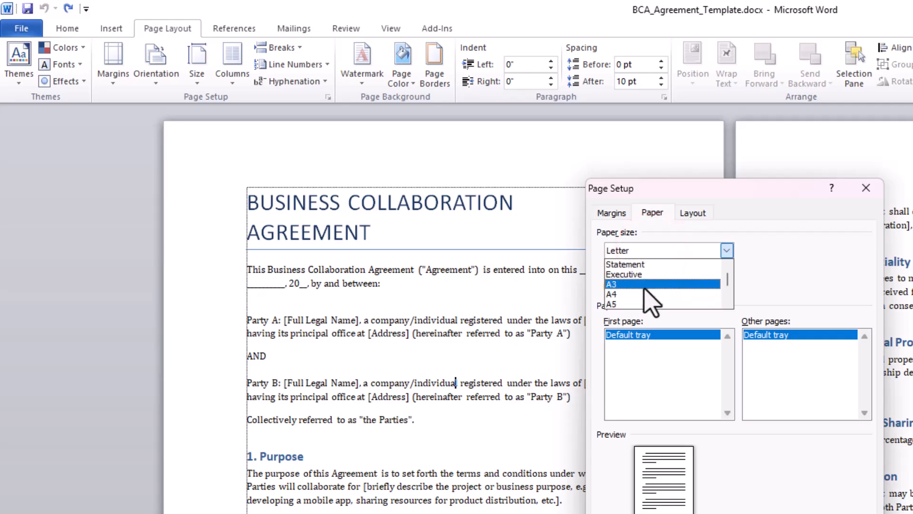
click(631, 293)
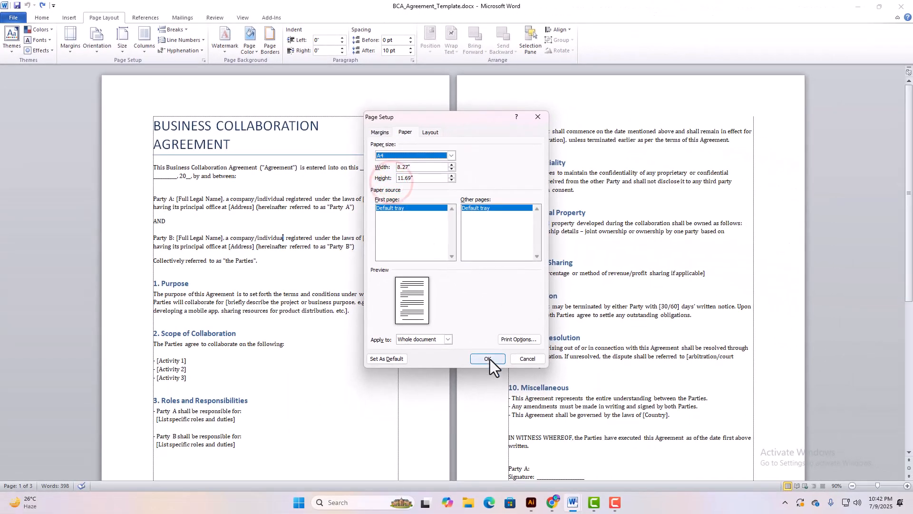
click(488, 359)
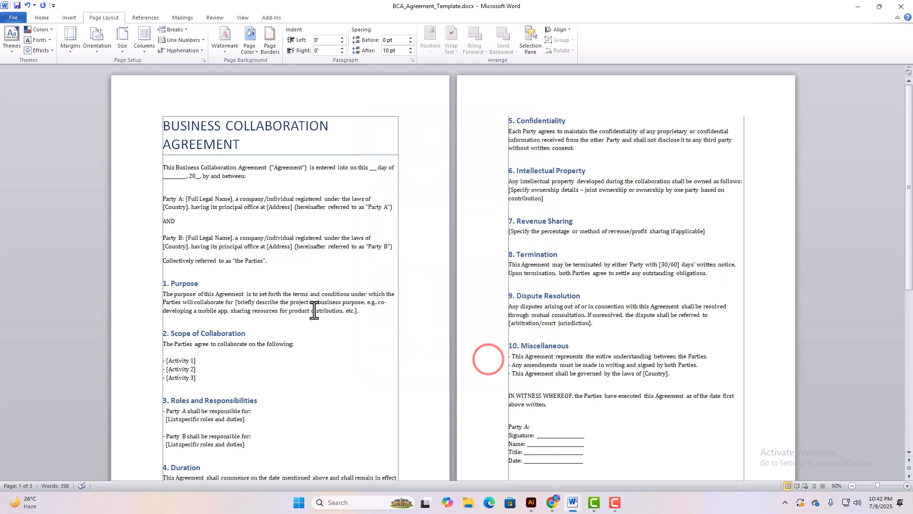
- Review how the agreement's sections and signature blocks are distributed over the A4 pages
scroll(305, 350, down, 4)
scroll(592, 167, up, 5)
scroll(238, 347, down, 7)
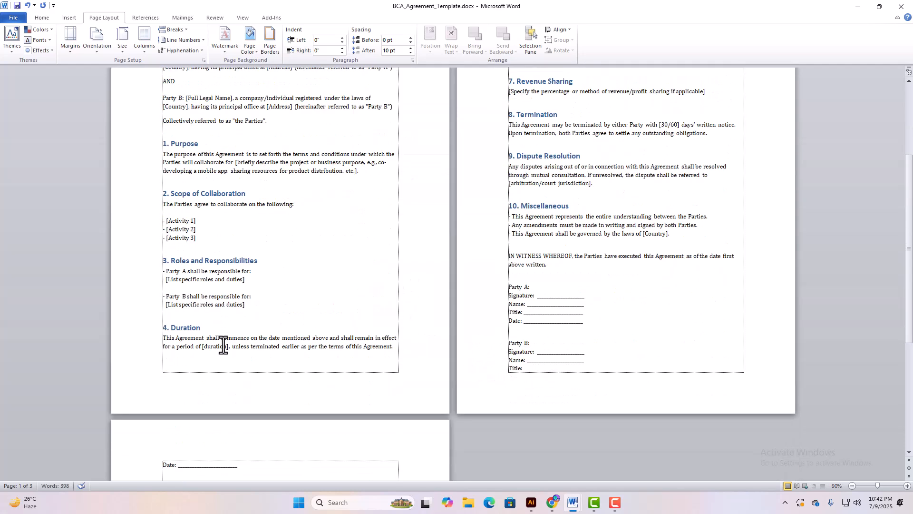
click(285, 268)
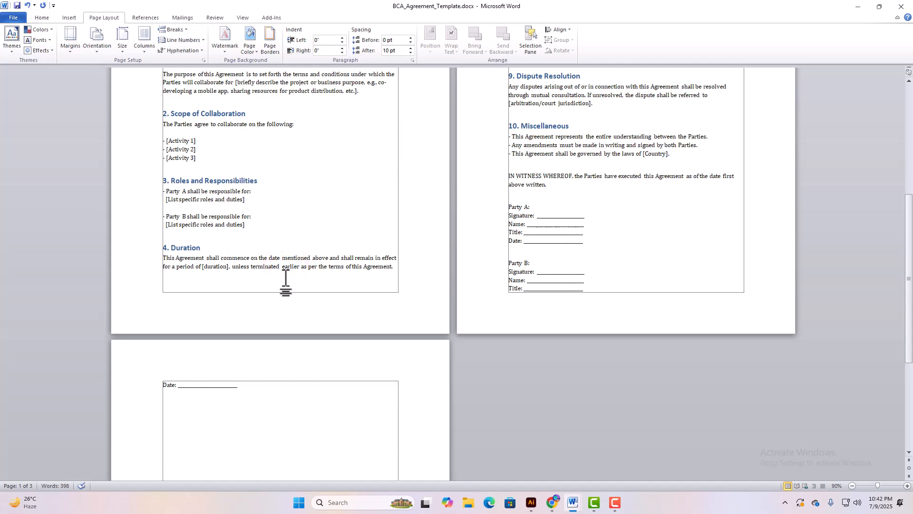
ctrl+scroll(363, 269, down, 3)
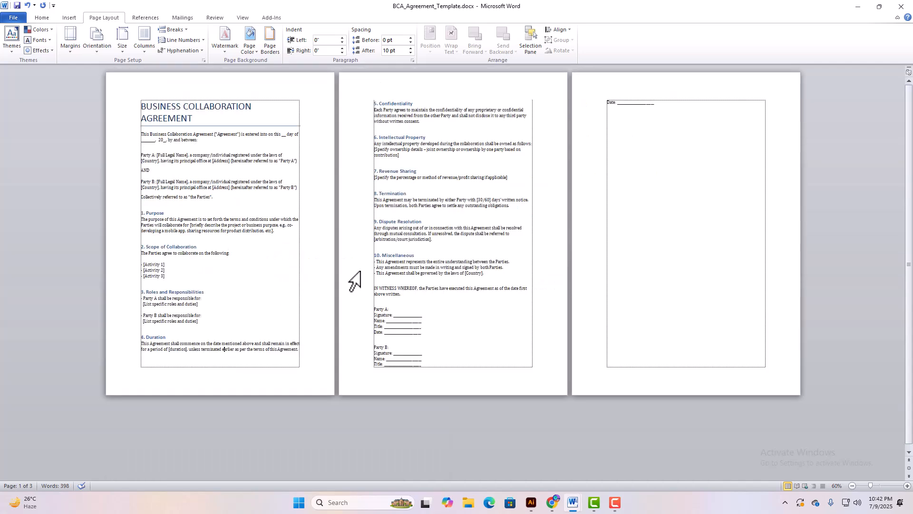
ctrl+scroll(356, 281, up, 8)
scroll(366, 283, up, 10)
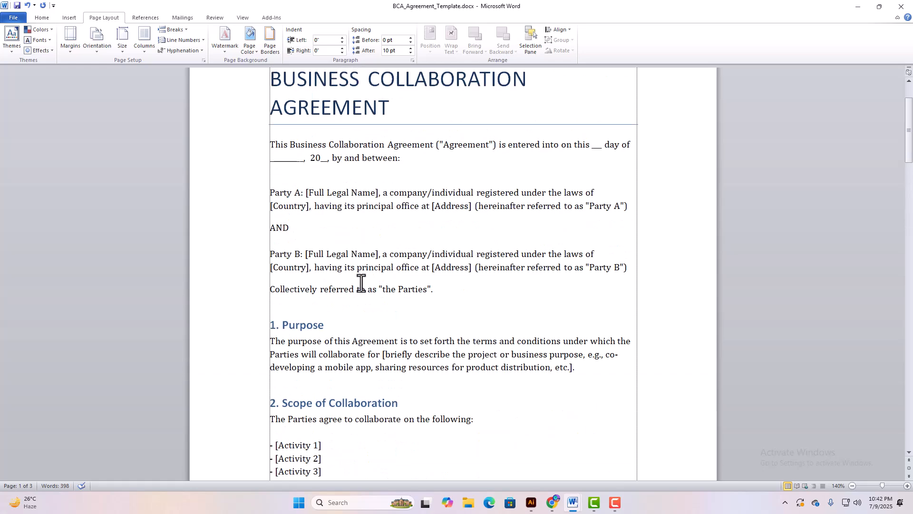
click(442, 270)
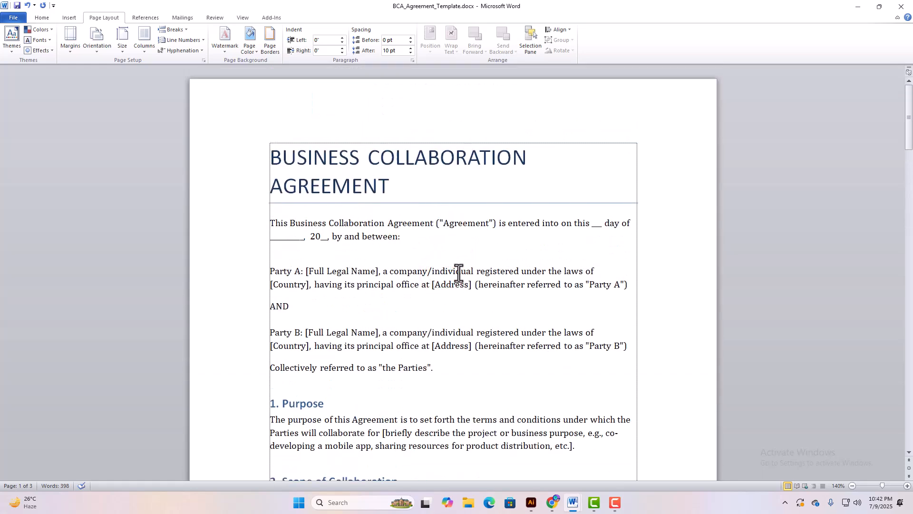
ctrl+scroll(471, 283, down, 7)
ctrl+scroll(326, 283, up, 3)
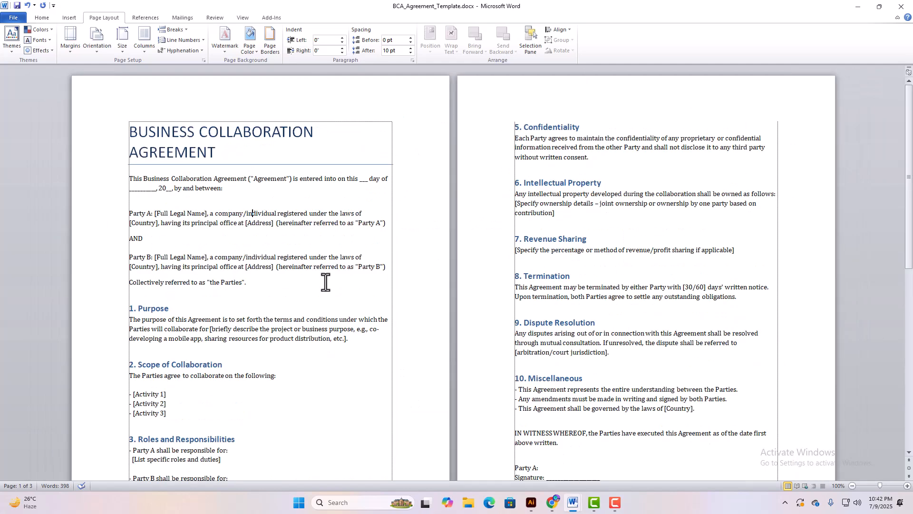
ctrl+scroll(325, 283, up, 6)
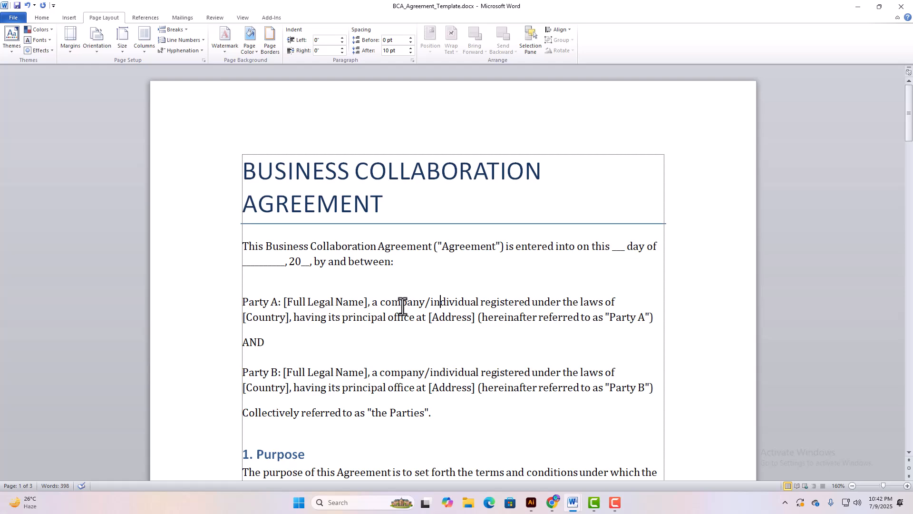
ctrl+scroll(443, 327, down, 7)
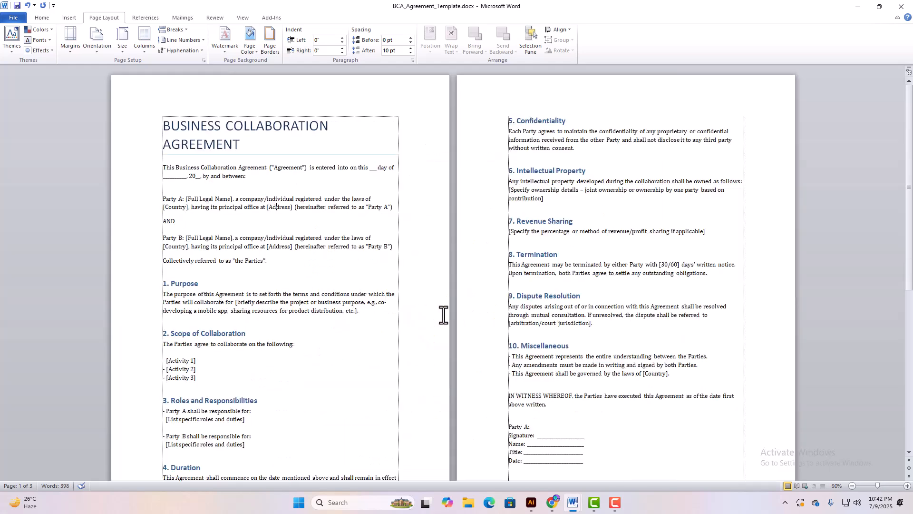
- Set the paper size to Legal for the whole document in Page Setup
ctrl+scroll(400, 316, down, 2)
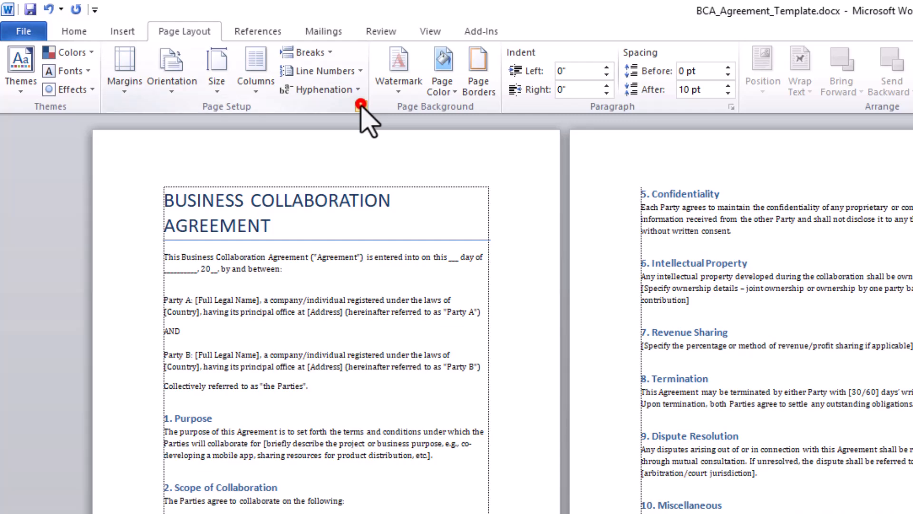
click(361, 106)
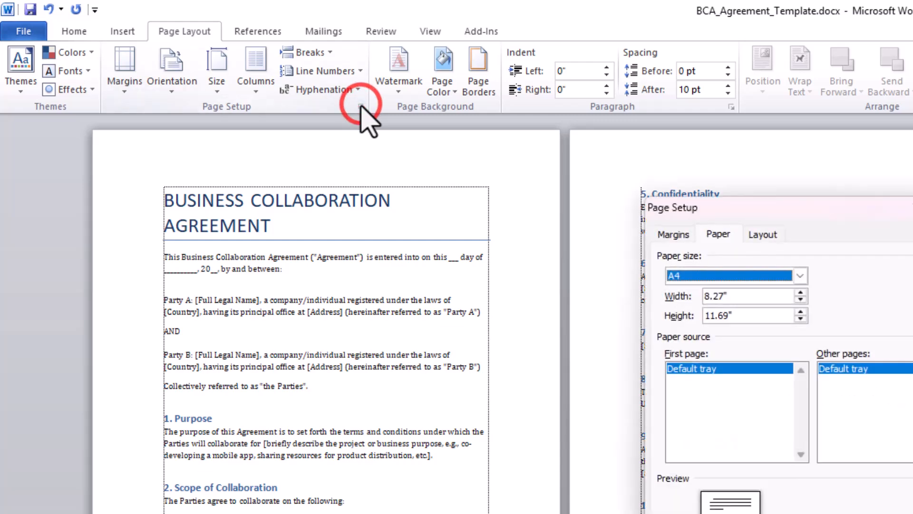
click(732, 274)
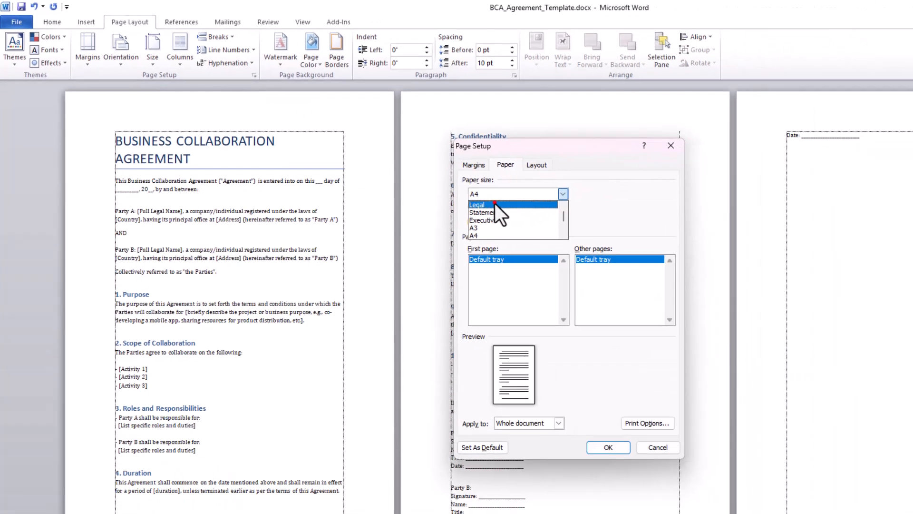
click(685, 288)
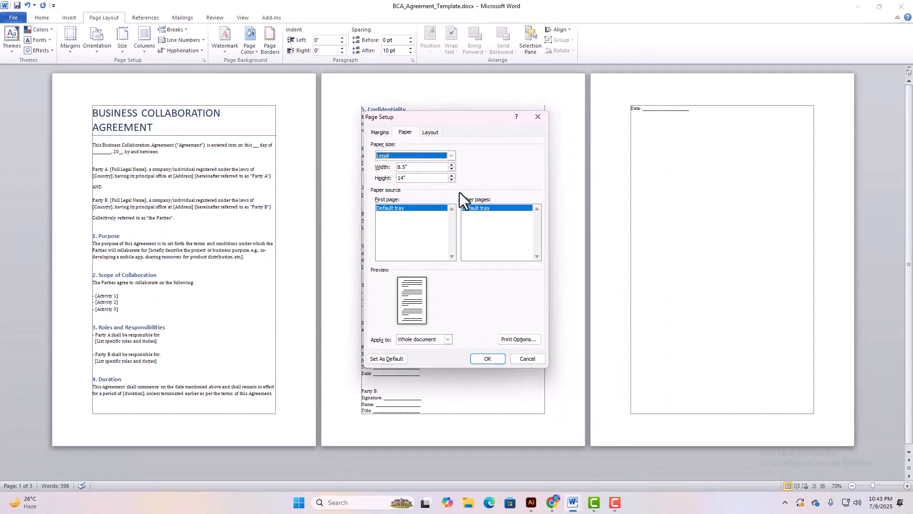
click(491, 361)
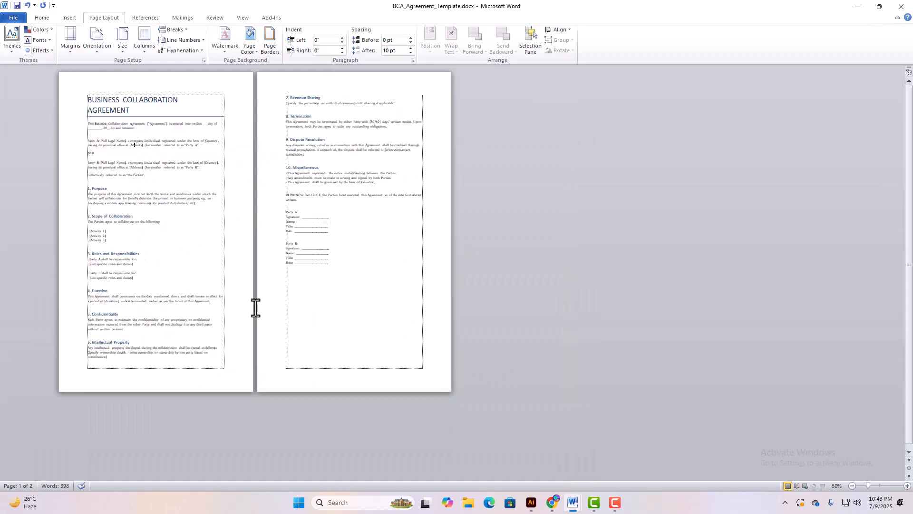
- Review how the agreement's title, numbered sections and signature blocks are laid out on the Legal-size pages
scroll(254, 318, up, 8)
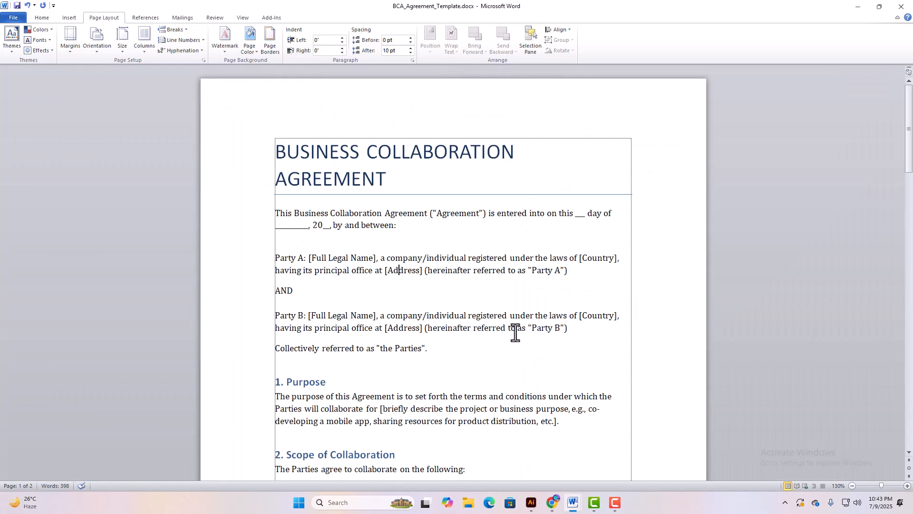
scroll(489, 338, down, 9)
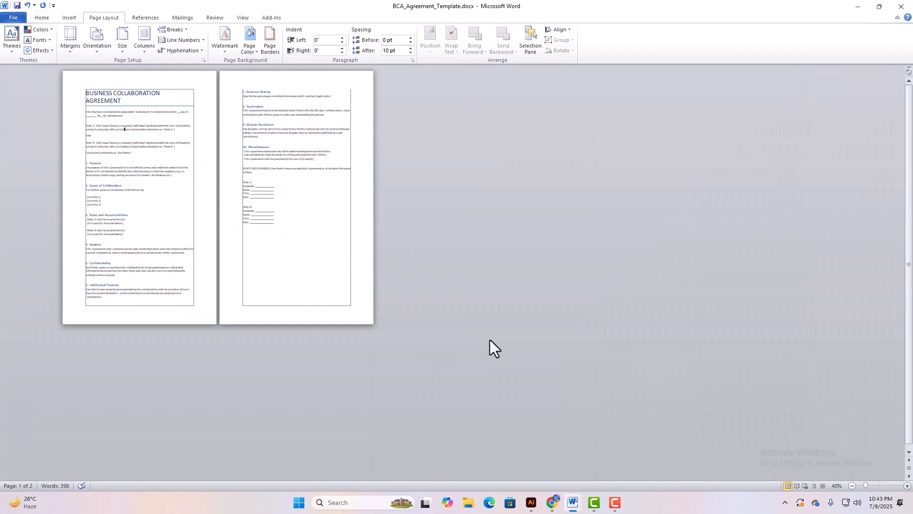
scroll(490, 340, up, 5)
scroll(482, 345, up, 5)
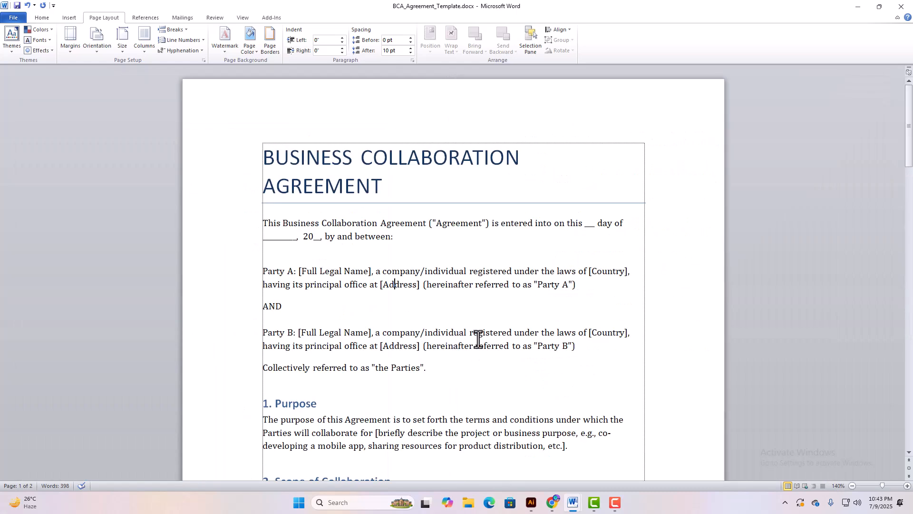
click(467, 285)
click(473, 285)
click(465, 269)
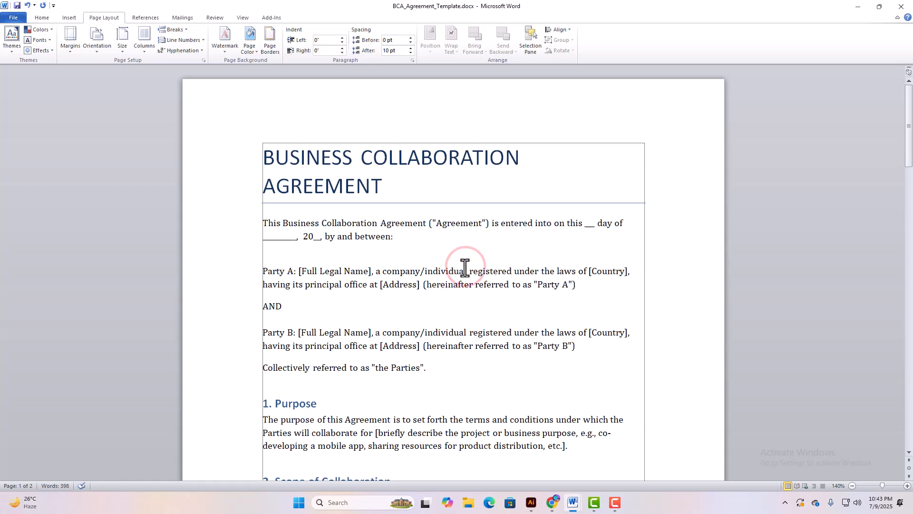
scroll(465, 269, down, 5)
scroll(459, 278, up, 7)
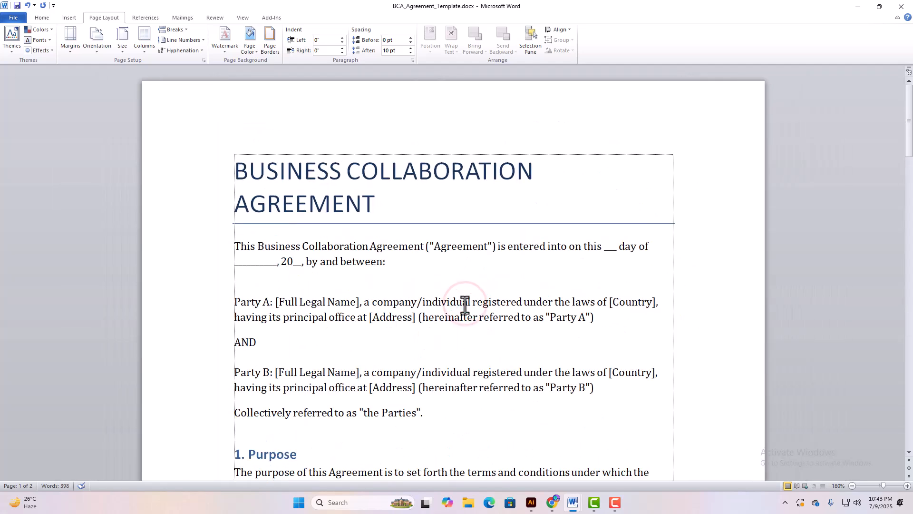
scroll(456, 309, down, 9)
scroll(436, 312, up, 3)
scroll(439, 313, down, 6)
scroll(439, 314, up, 10)
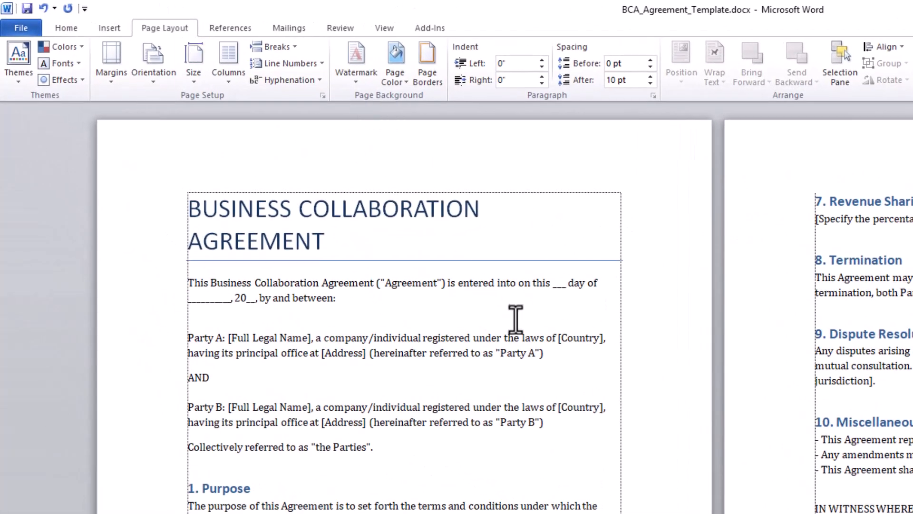
scroll(435, 288, down, 7)
scroll(445, 298, up, 12)
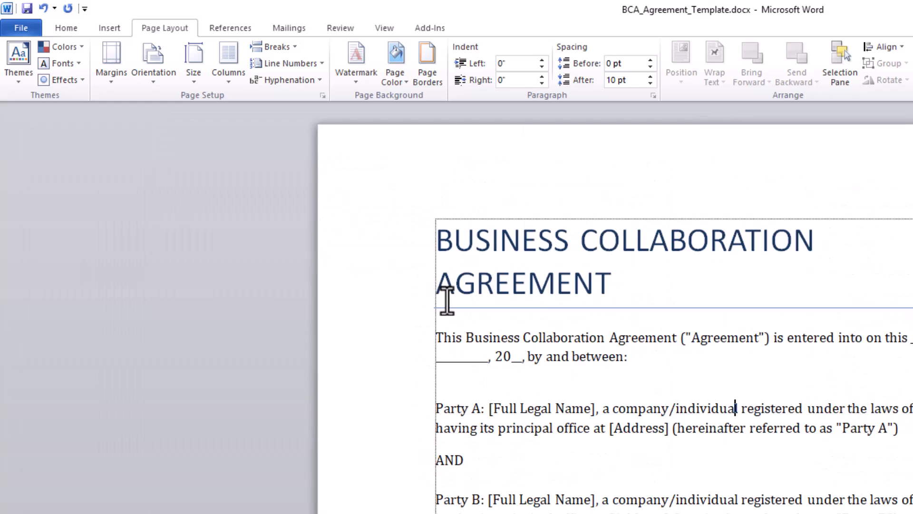
- Set the whole document's margins to 4.5" top, 1.5" bottom, 1" left and 1" right in Page Setup
click(323, 96)
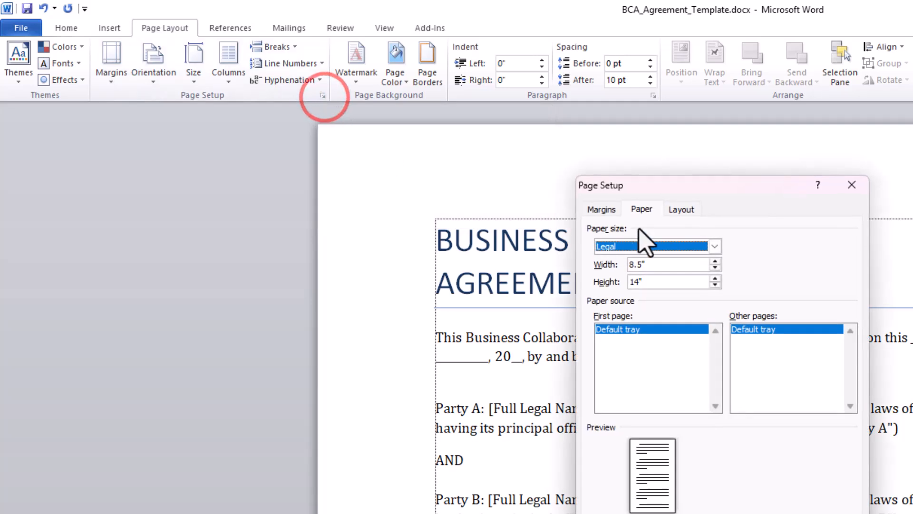
click(603, 210)
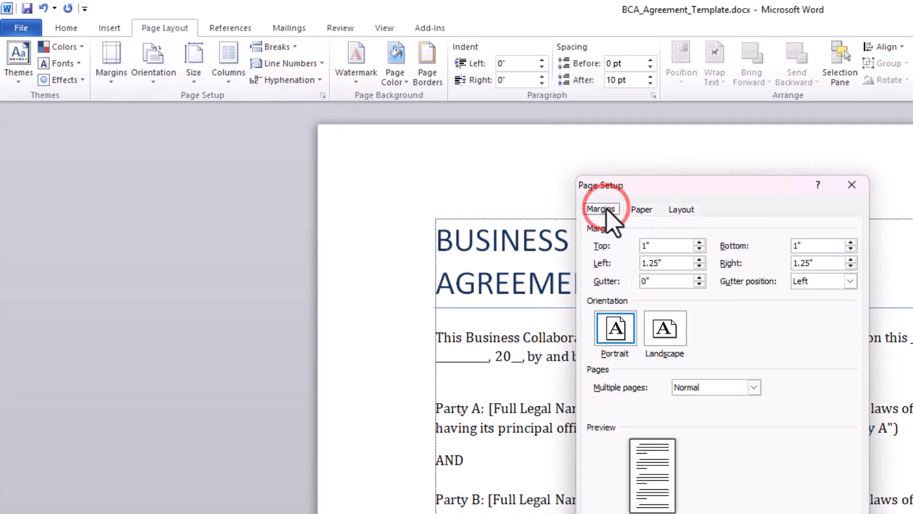
double_click(674, 246)
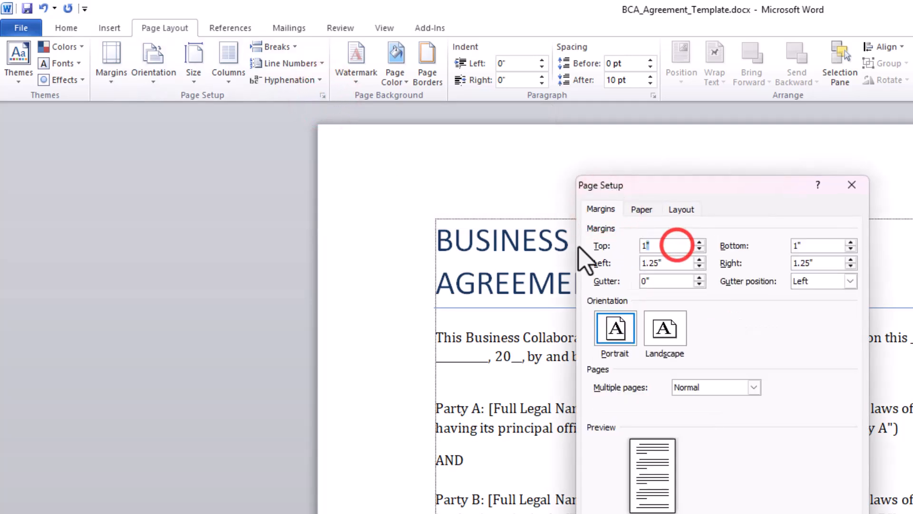
text(4.5)
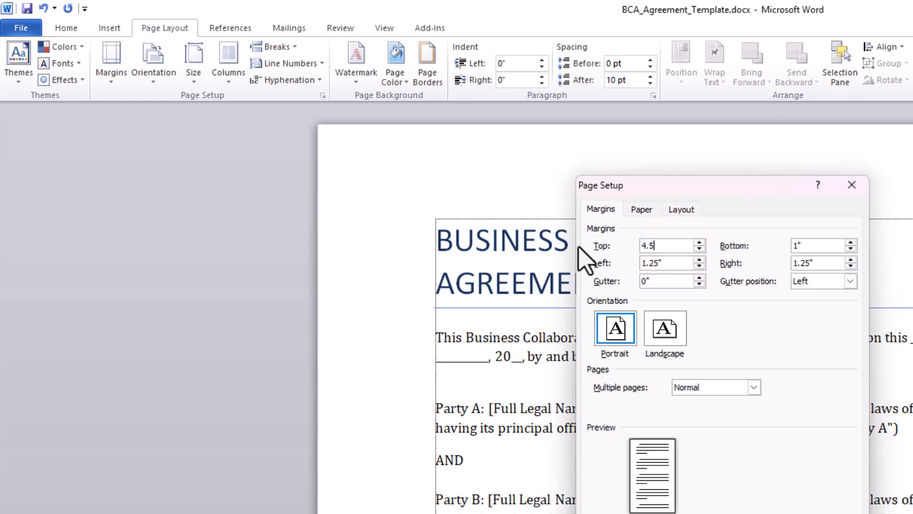
key(Tab)
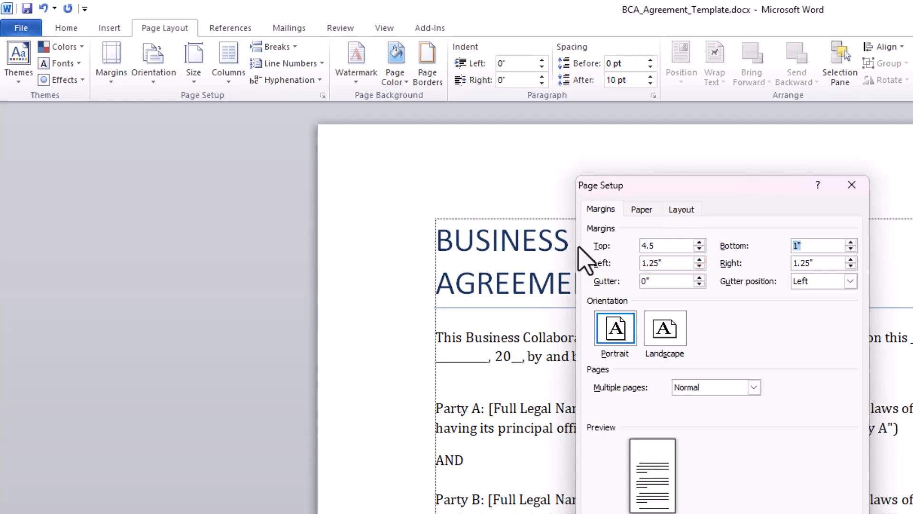
click(819, 244)
drag(816, 243, 761, 245)
text(1.5)
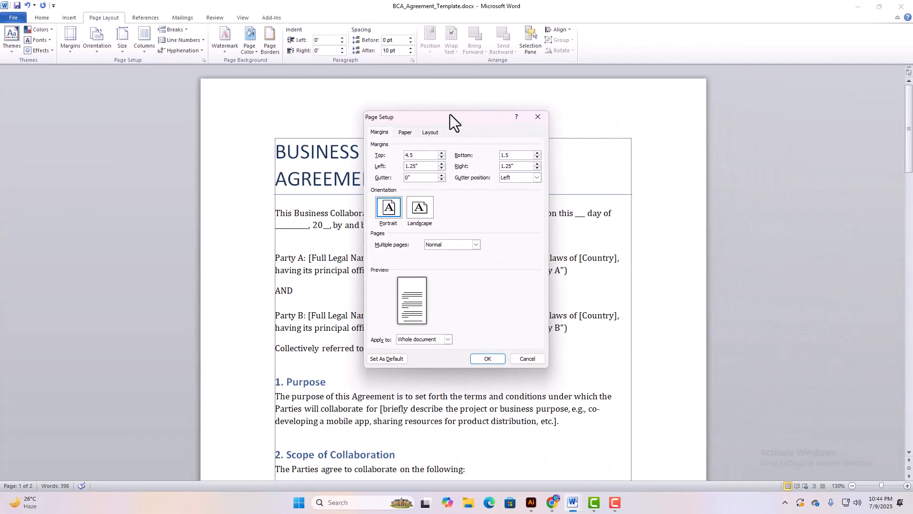
drag(422, 167, 397, 167)
click(489, 363)
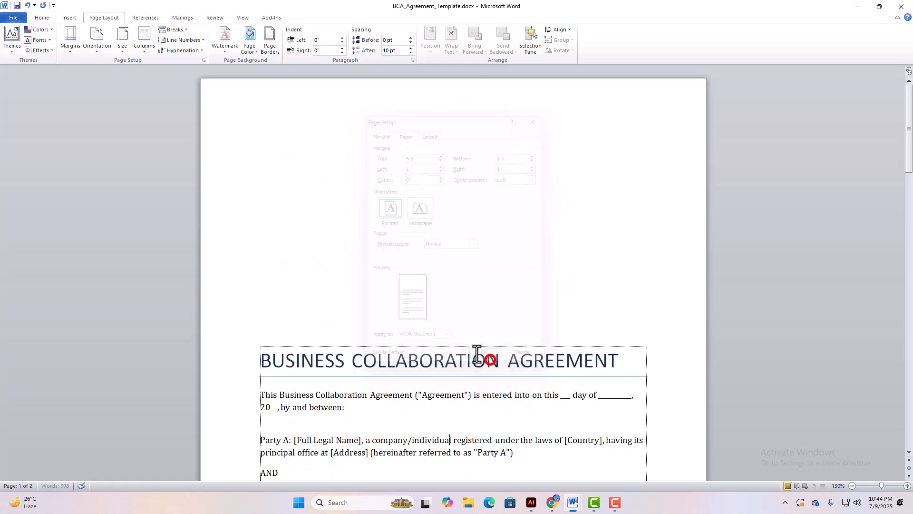
- Add page numbers at the bottom of the pages in the "Page X of Y" style Bold Numbers 3, then return to the body text
scroll(495, 314, down, 7)
scroll(495, 317, up, 6)
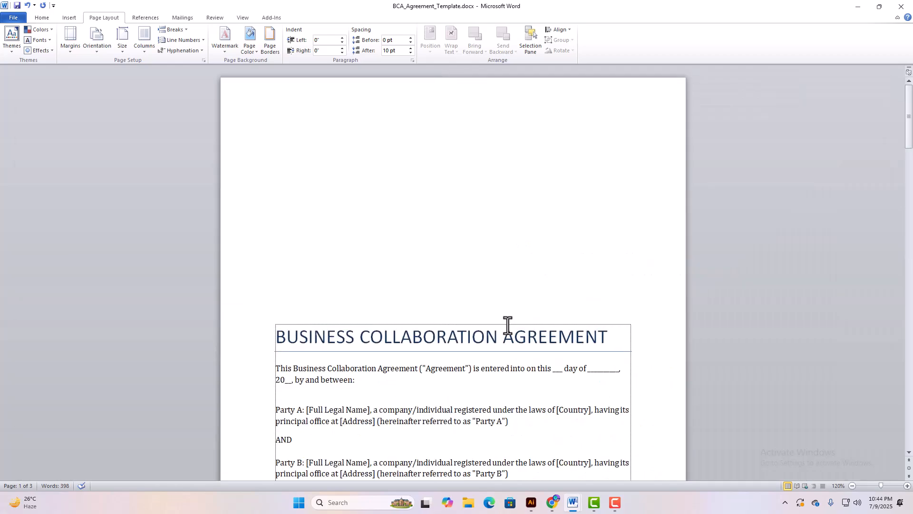
scroll(475, 292, down, 10)
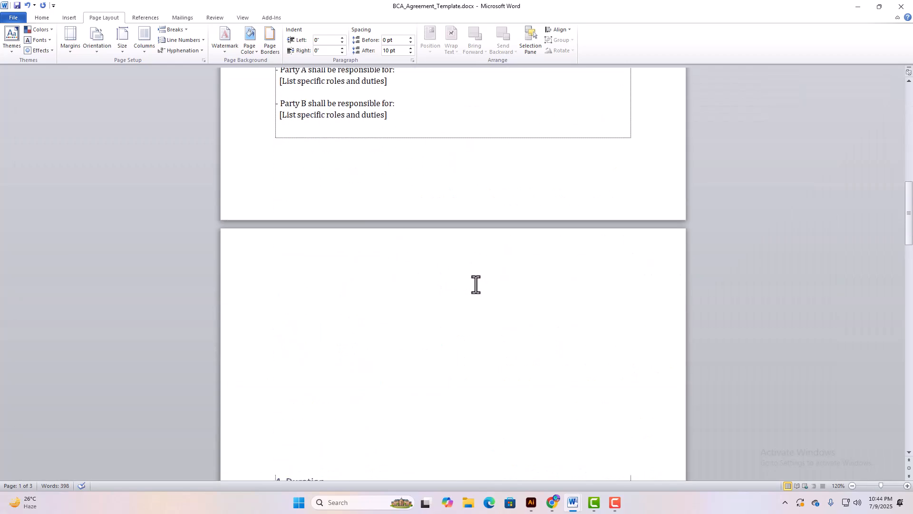
scroll(456, 242, down, 5)
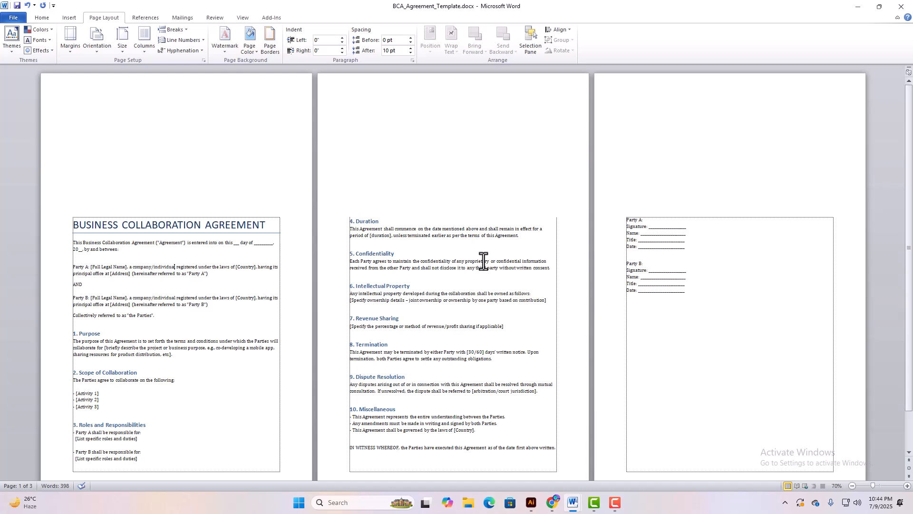
scroll(476, 260, down, 2)
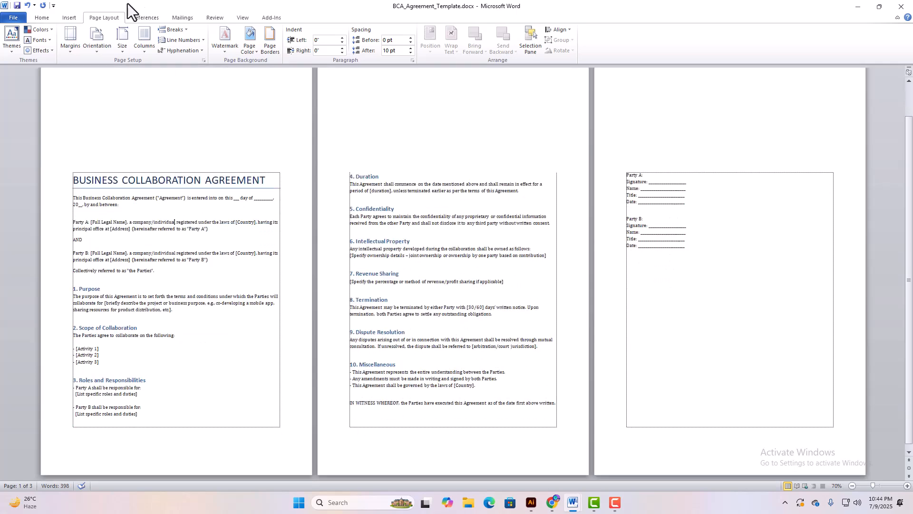
click(70, 19)
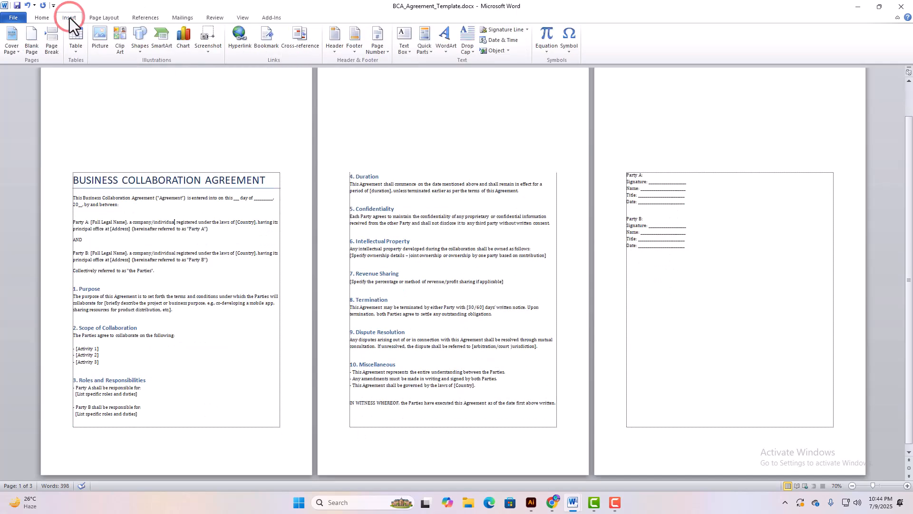
click(382, 52)
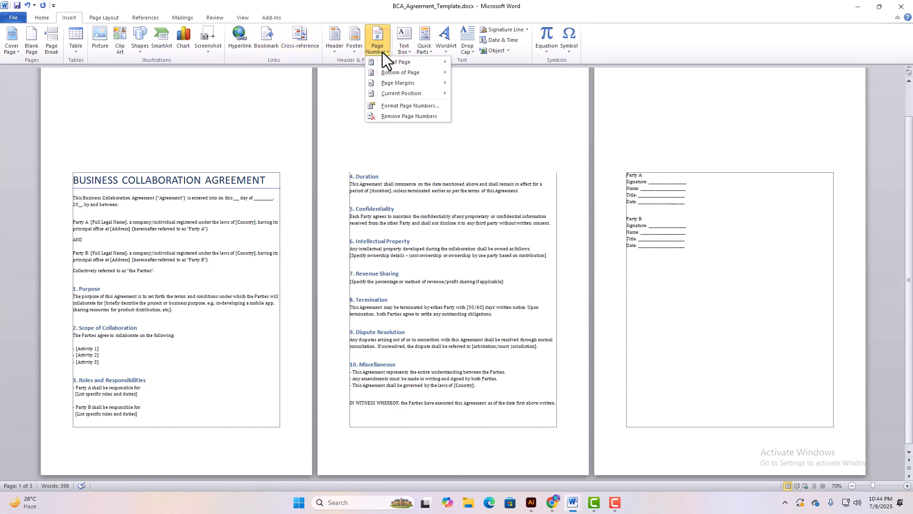
mouse_move(427, 75)
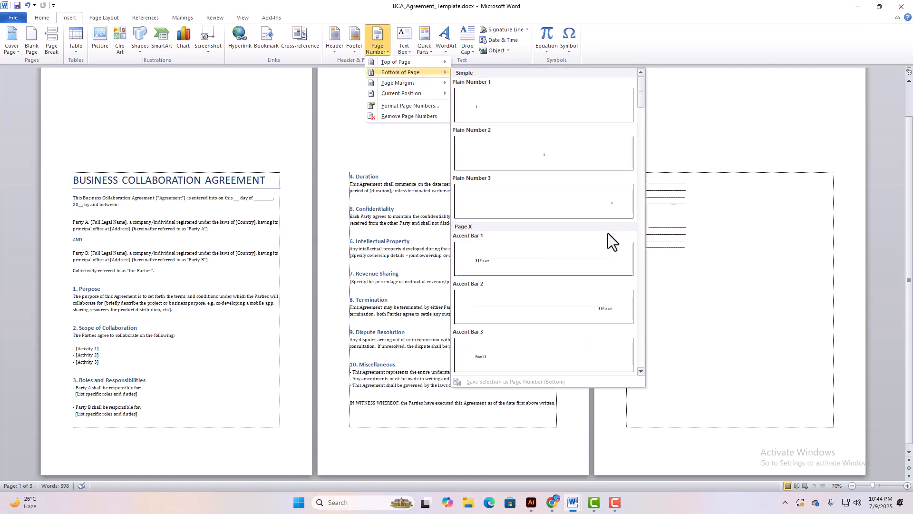
scroll(597, 247, down, 3)
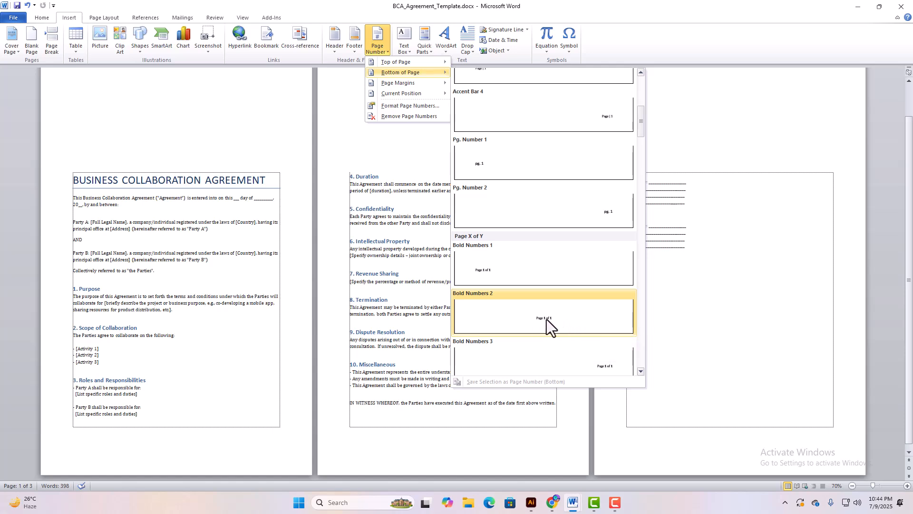
click(605, 374)
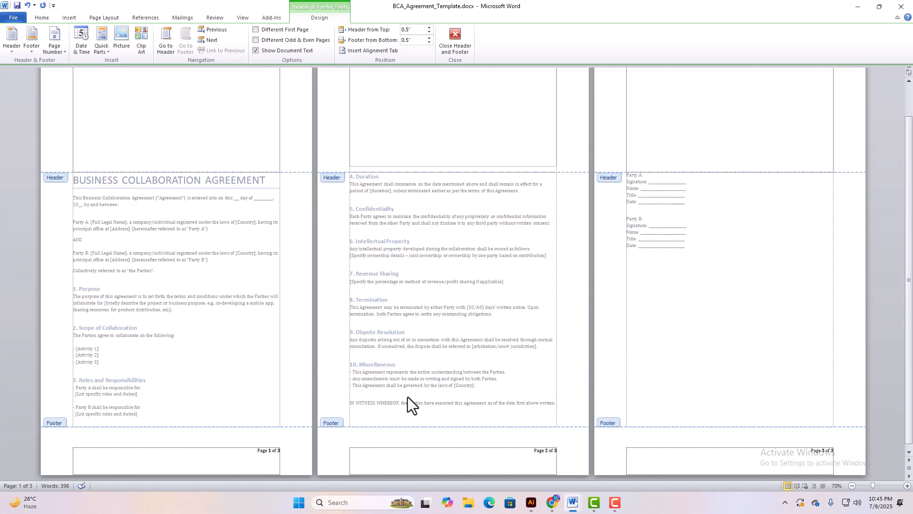
double_click(255, 349)
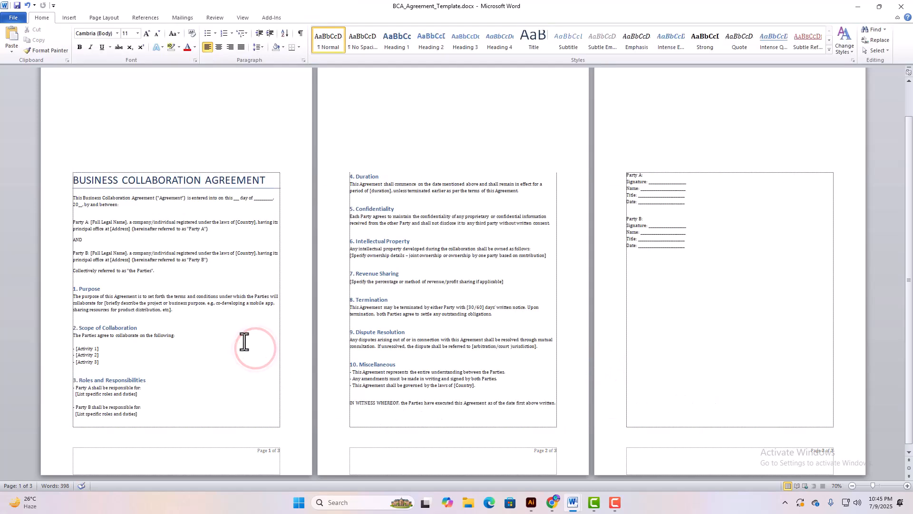
- Examine the page number in the first page's footer and its position relative to the page border
scroll(266, 352, down, 1)
ctrl+scroll(261, 452, up, 6)
scroll(522, 422, down, 4)
scroll(600, 459, down, 5)
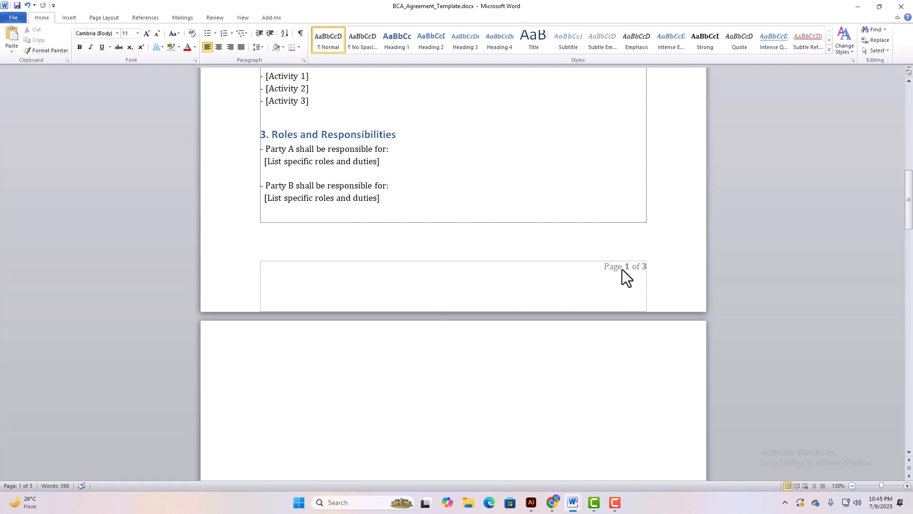
double_click(621, 267)
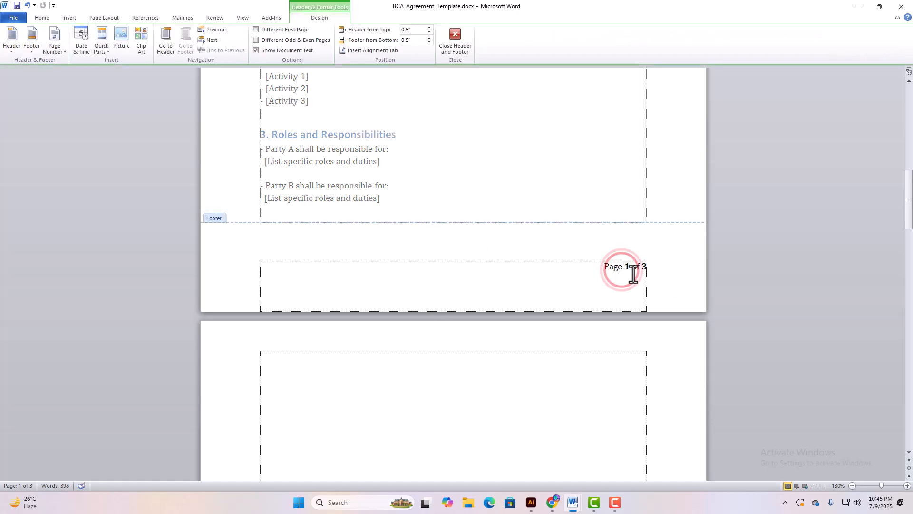
key(Escape)
scroll(618, 302, down, 6)
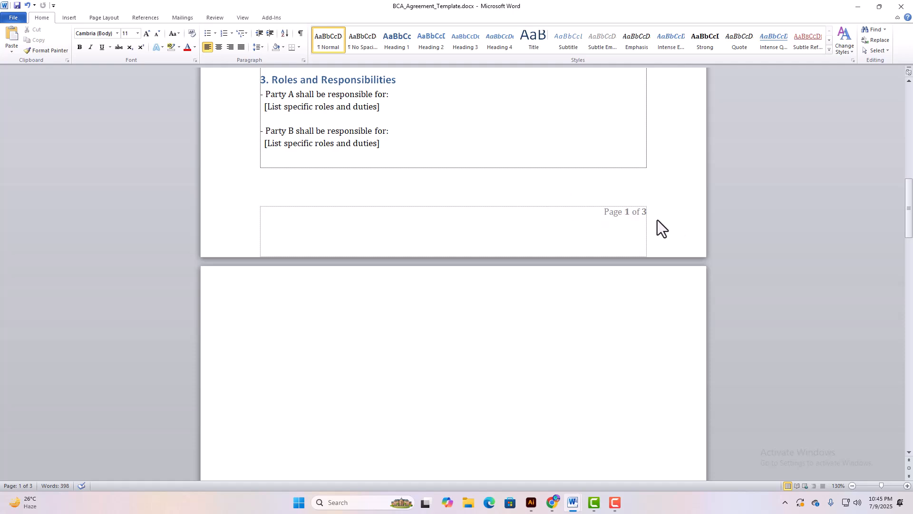
click(621, 212)
scroll(605, 205, up, 3)
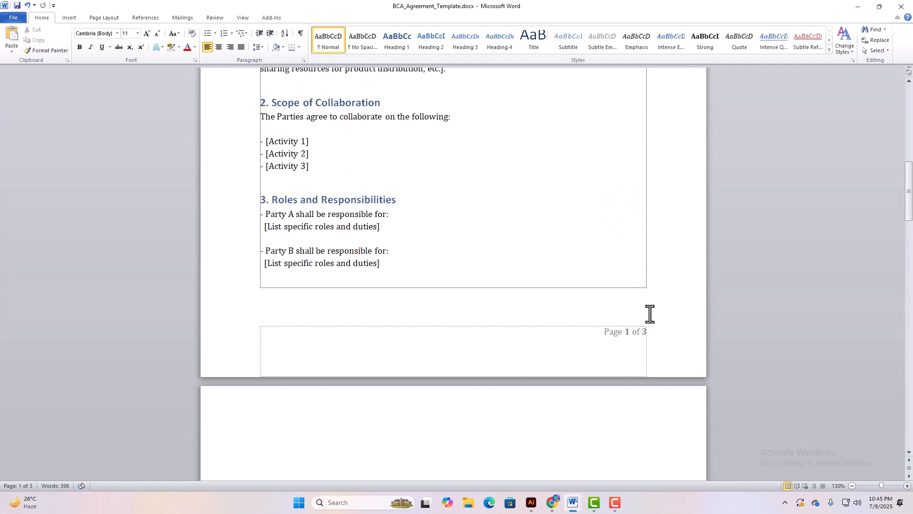
click(623, 332)
- Set the footer's distance from the page edge to 1.4" for the whole document in Page Setup
click(106, 17)
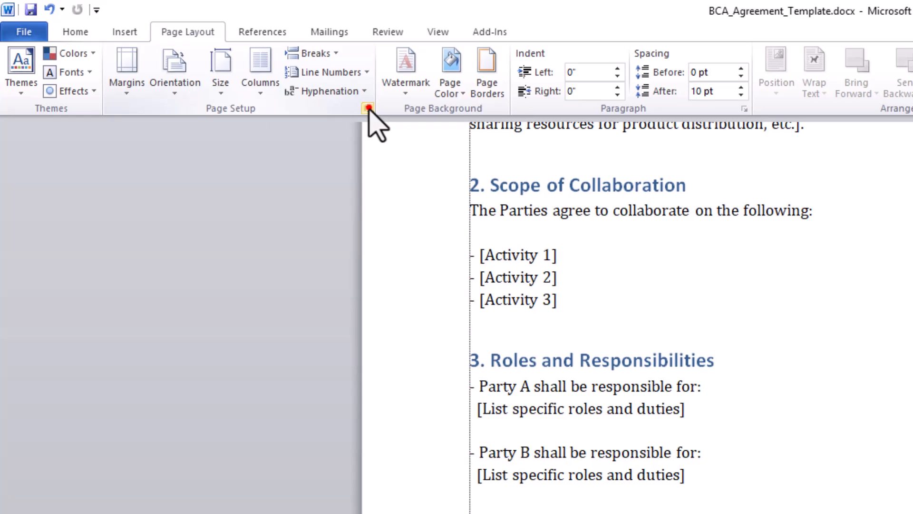
click(368, 109)
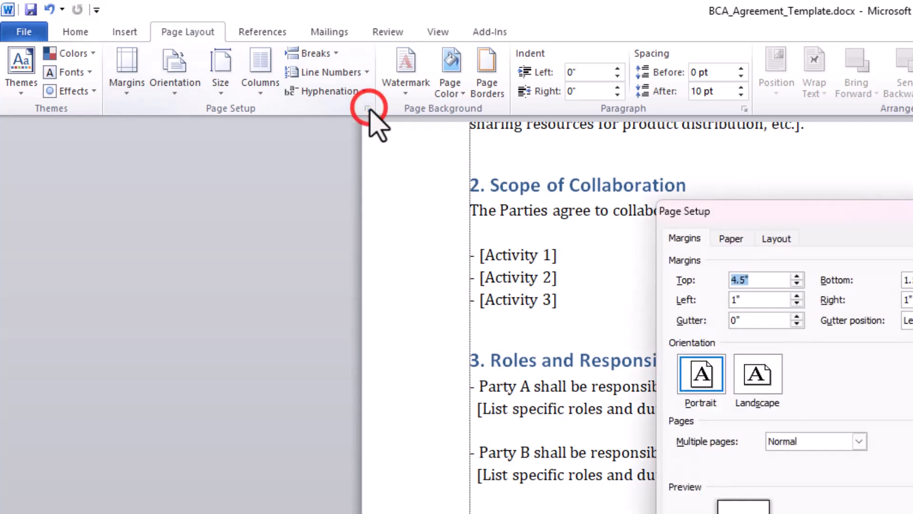
click(781, 239)
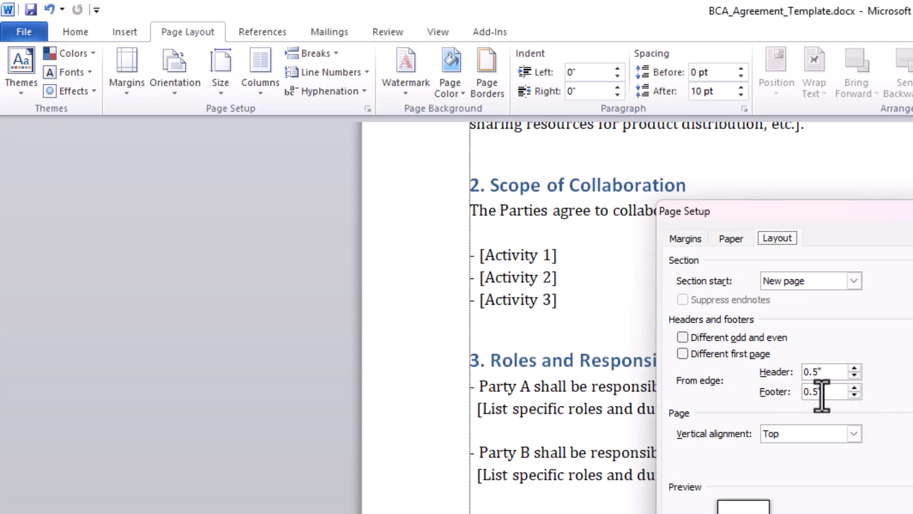
click(854, 388)
click(854, 388)
double_click(854, 388)
double_click(855, 388)
click(854, 388)
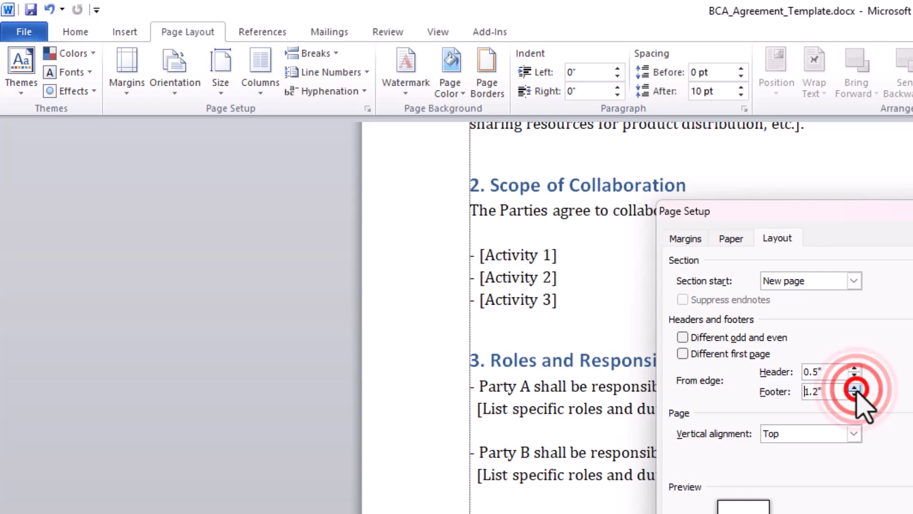
click(854, 388)
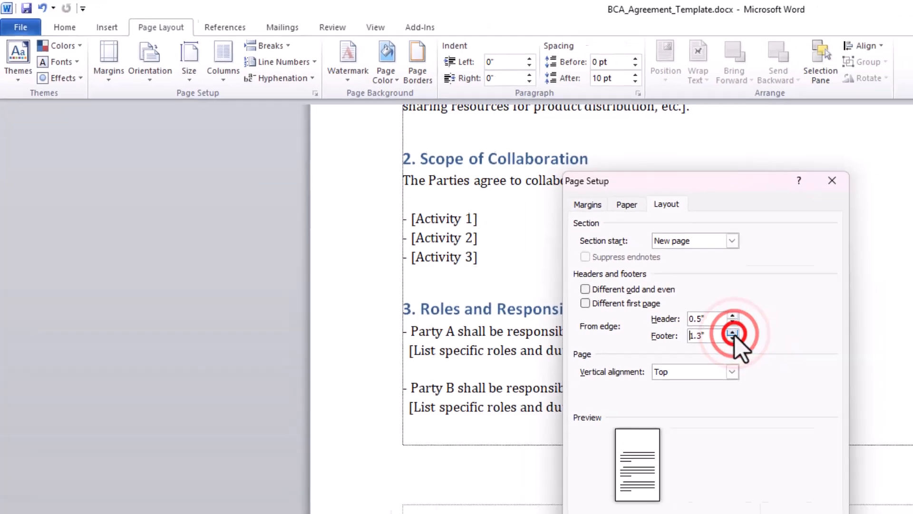
click(732, 332)
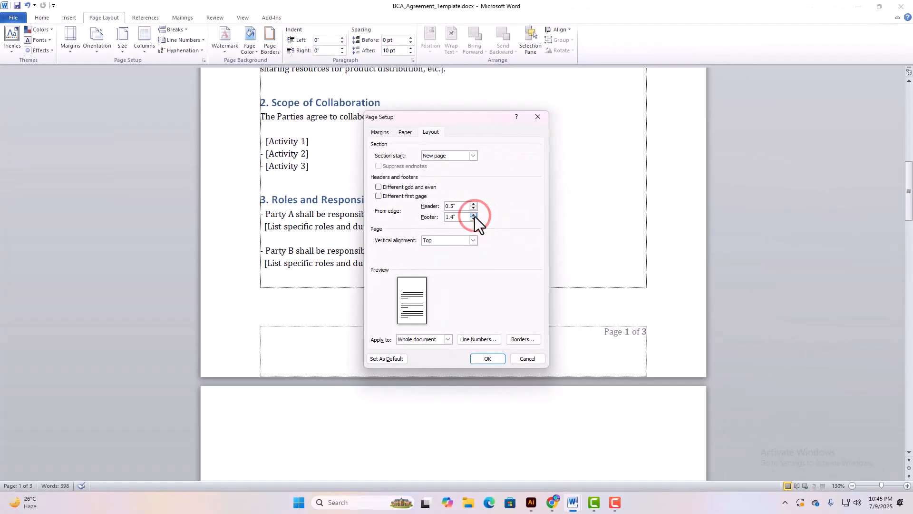
click(492, 358)
scroll(601, 385, down, 3)
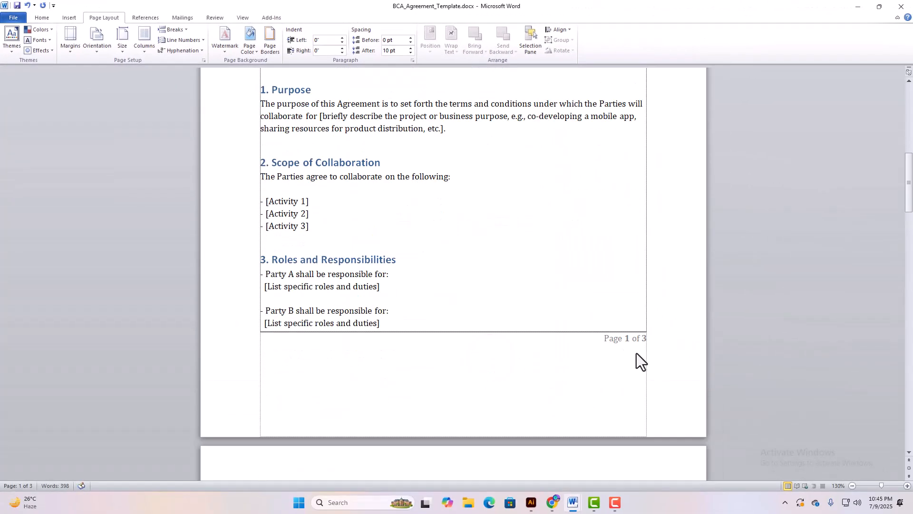
- Examine the page numbers in the footers of all three pages and their position relative to the page border
scroll(629, 339, down, 3)
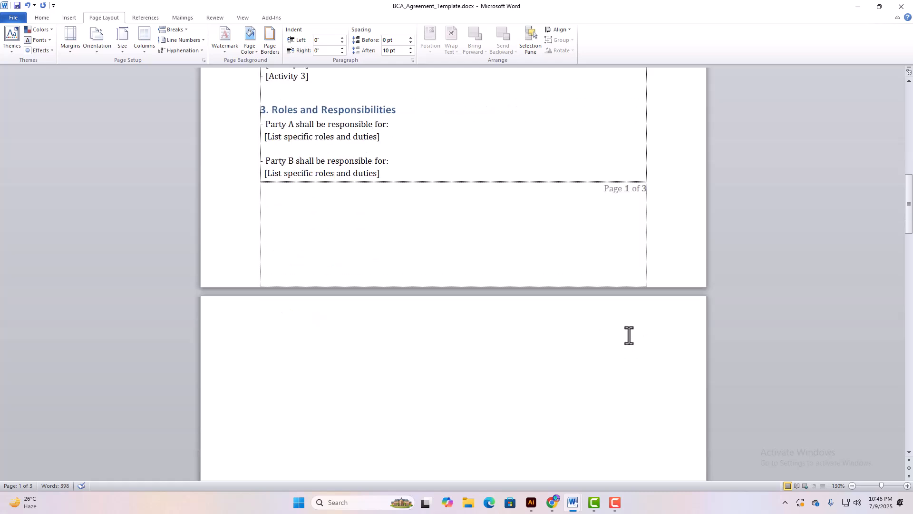
ctrl+scroll(628, 334, down, 8)
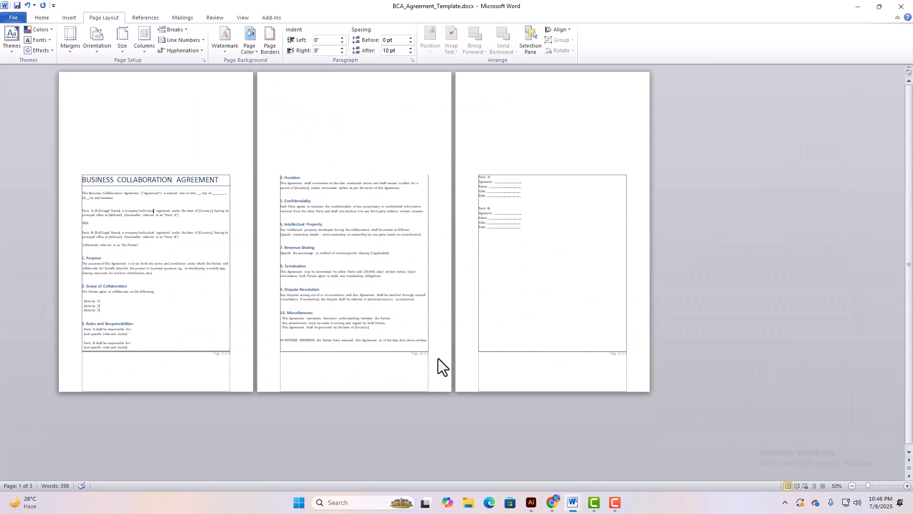
ctrl+scroll(465, 371, up, 5)
scroll(527, 368, down, 3)
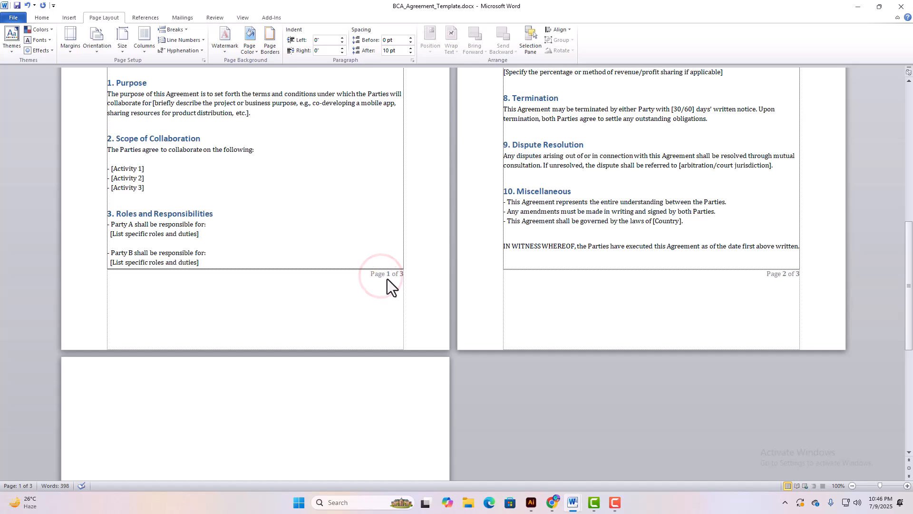
ctrl+scroll(387, 278, down, 5)
ctrl+scroll(428, 306, up, 1)
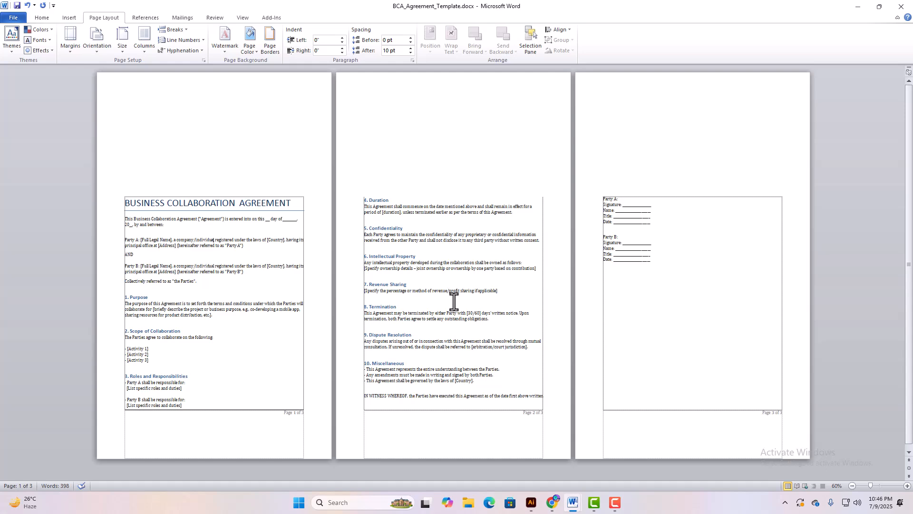
scroll(455, 301, down, 3)
scroll(454, 301, up, 10)
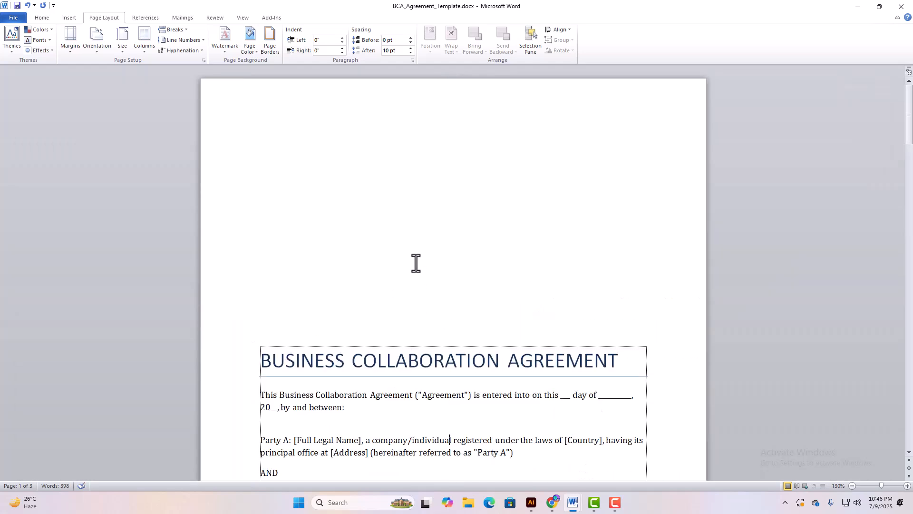
scroll(415, 265, down, 9)
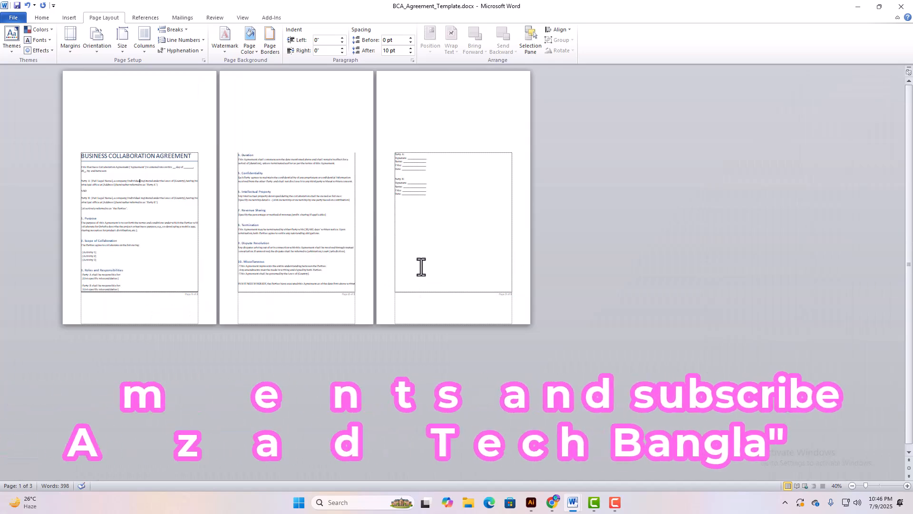
- Undo the paper size, margin, page number and footer distance changes, then place the cursor in the Party A paragraph
key(ctrl+z)
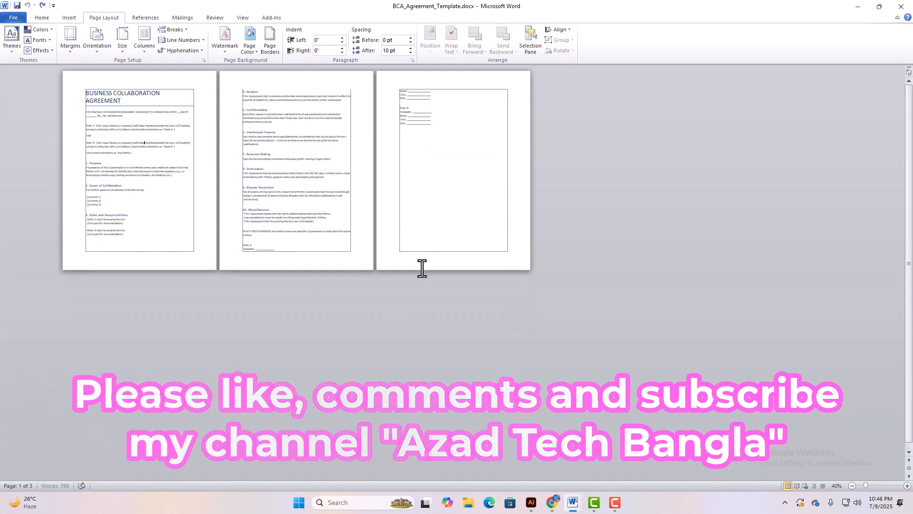
scroll(475, 281, up, 5)
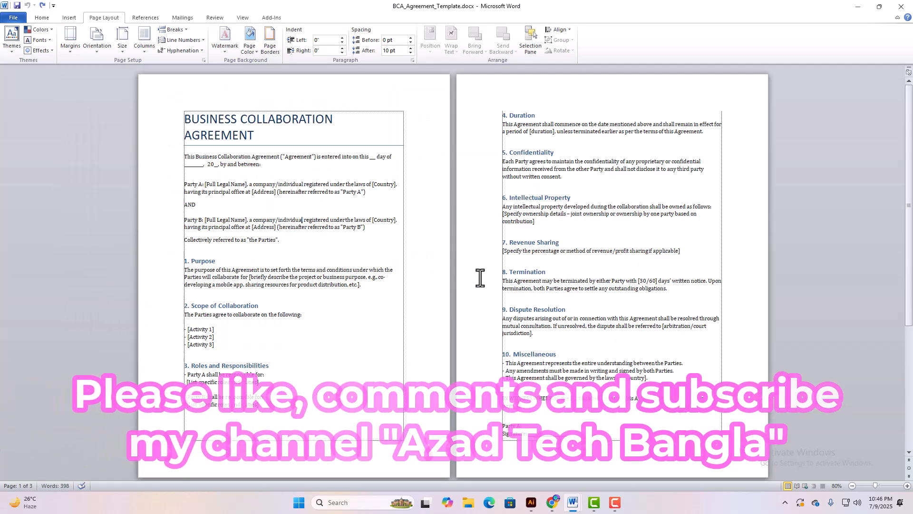
scroll(475, 288, up, 2)
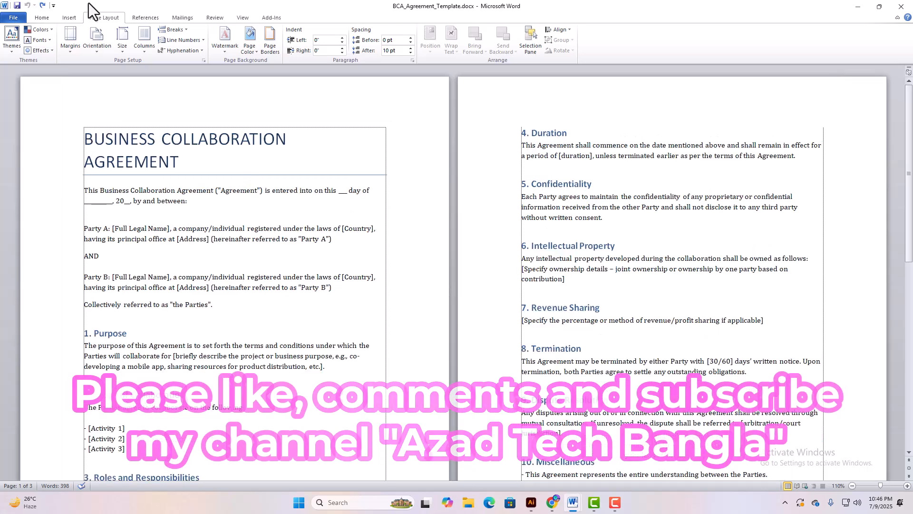
click(42, 17)
click(244, 229)
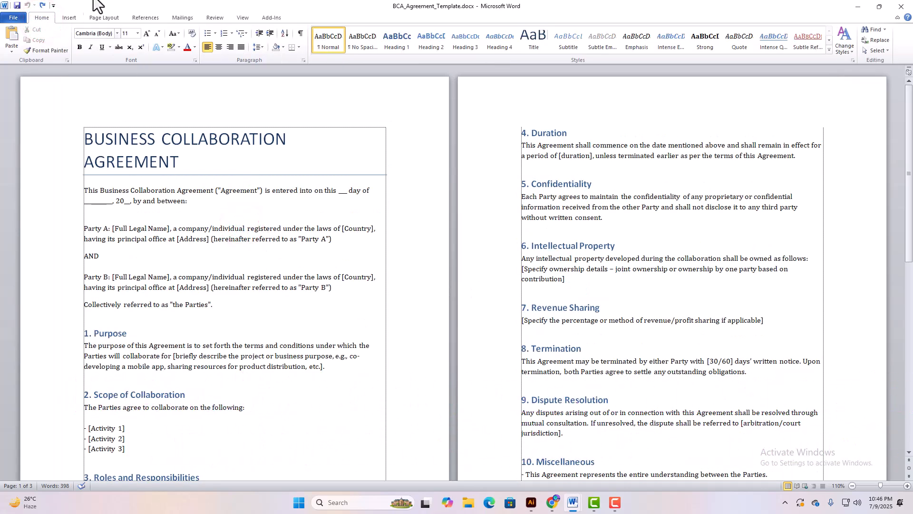
click(313, 238)
- Enter "Confidential" in the first page's header and centre it
scroll(274, 171, up, 4)
scroll(511, 205, up, 1)
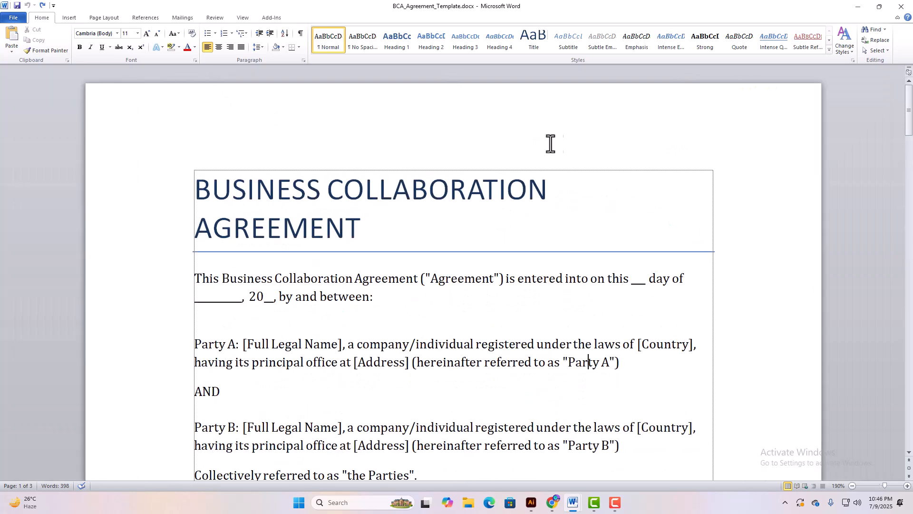
double_click(468, 112)
click(402, 134)
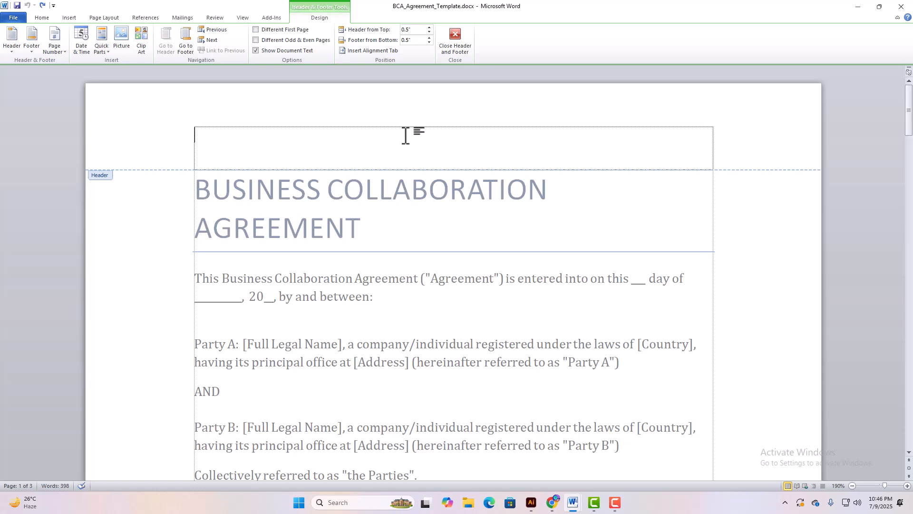
text(Confidential)
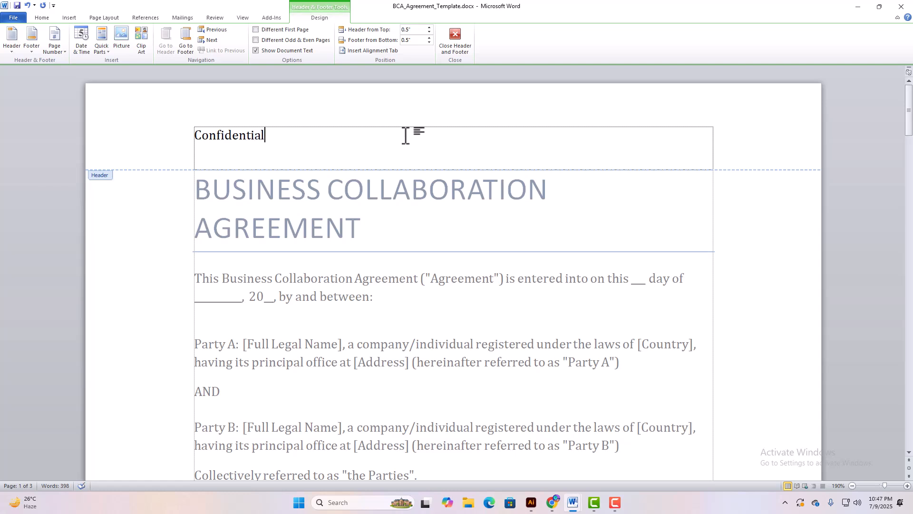
triple_click(237, 129)
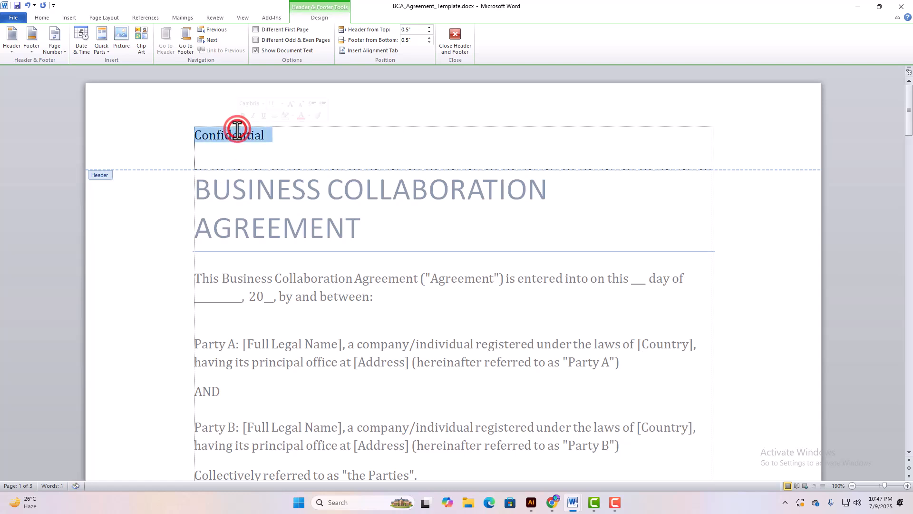
key(ctrl+e)
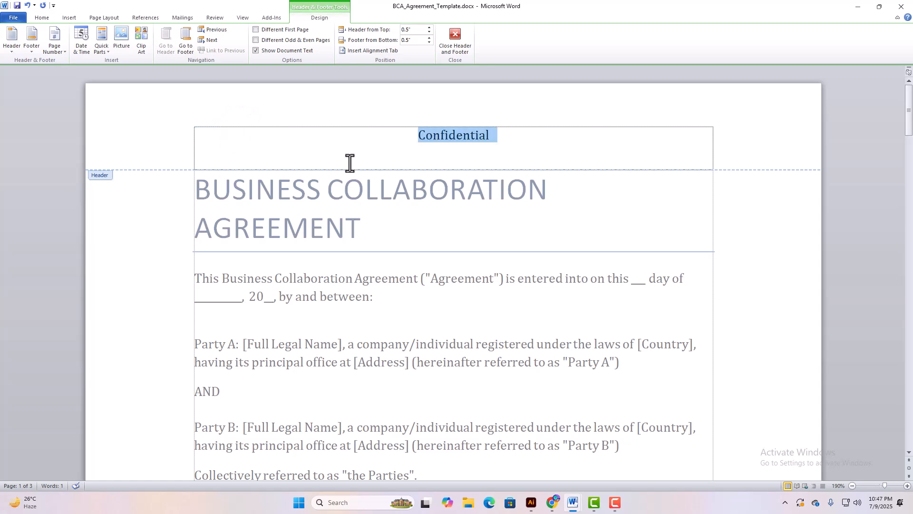
key(ctrl+r)
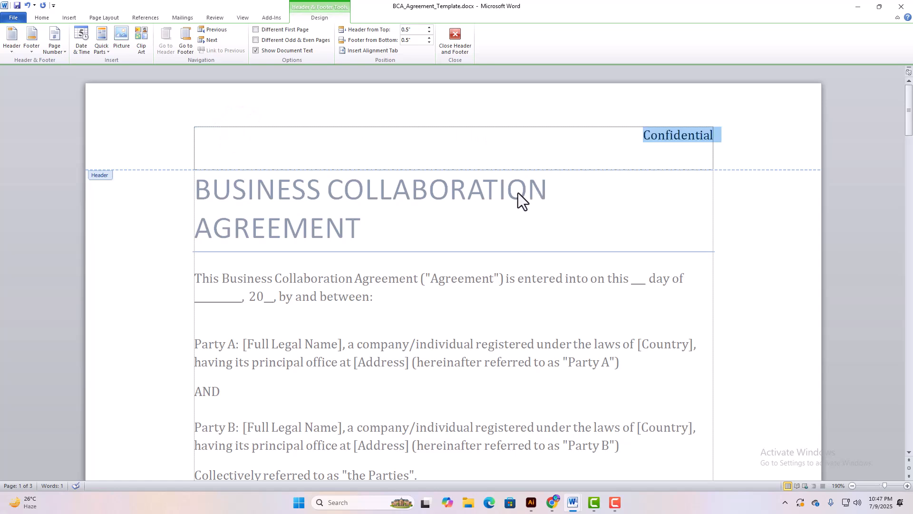
key(ctrl+e)
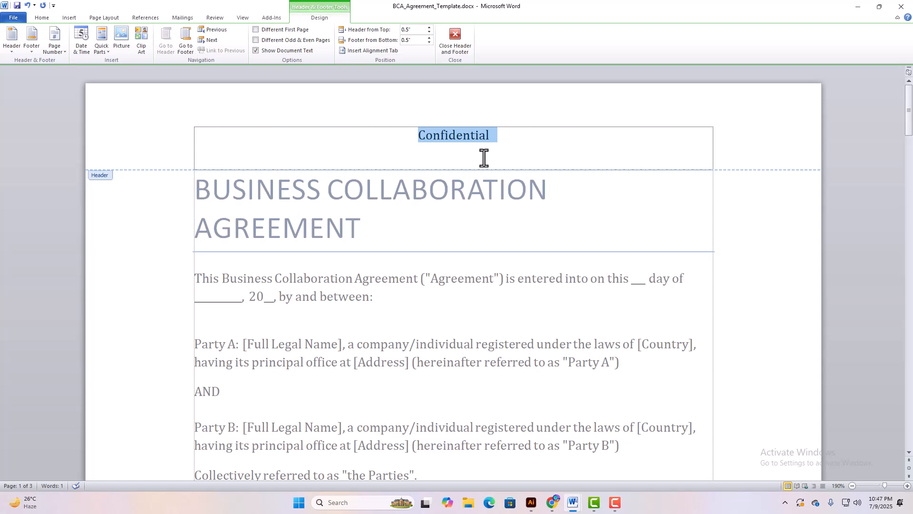
- Enlarge the header text "Confidential" by 5 points, make it bold and underlined, and return to the body text
key(ctrl+bracketright)
key(ctrl+bracketright)
key(ctrl+bracketright)
key(ctrl+bracketright)
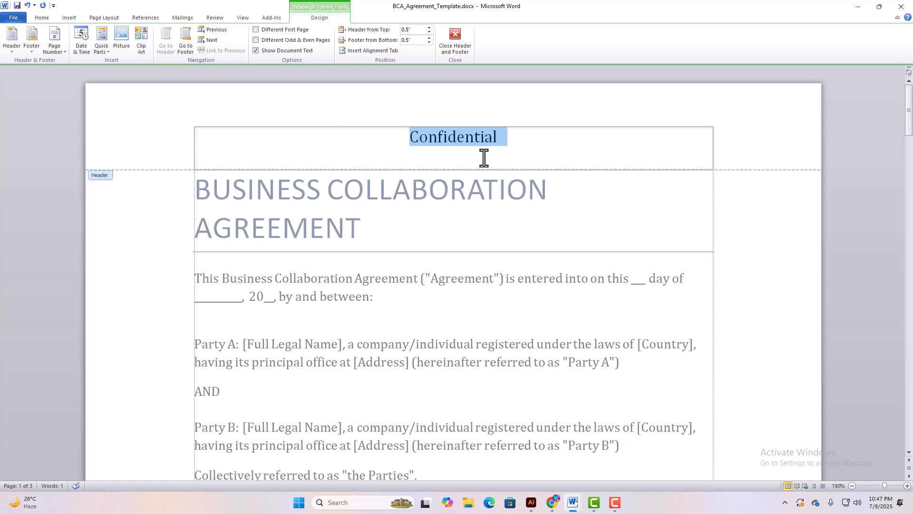
key(ctrl+bracketright)
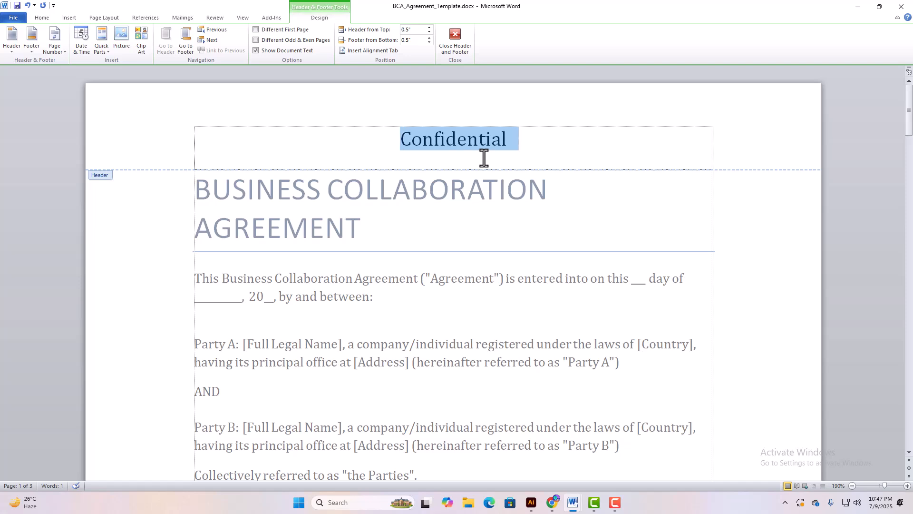
key(ctrl+b)
key(ctrl+u)
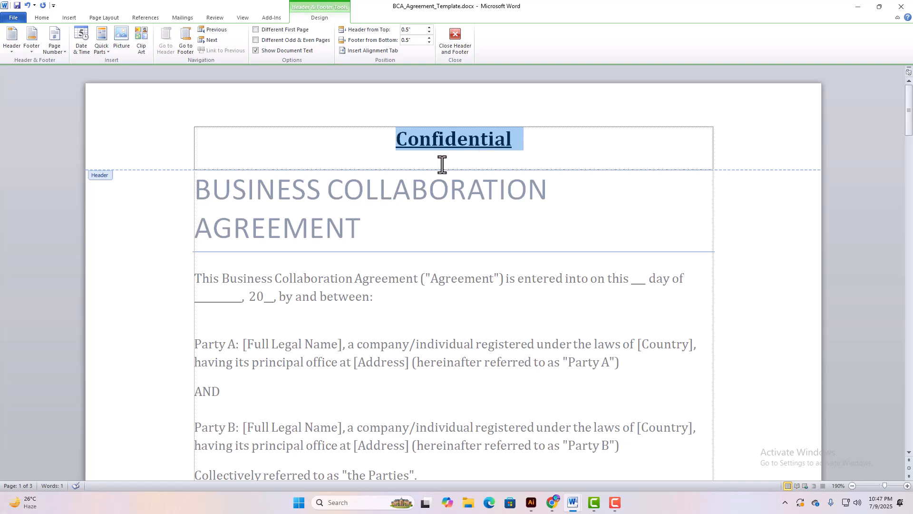
double_click(551, 224)
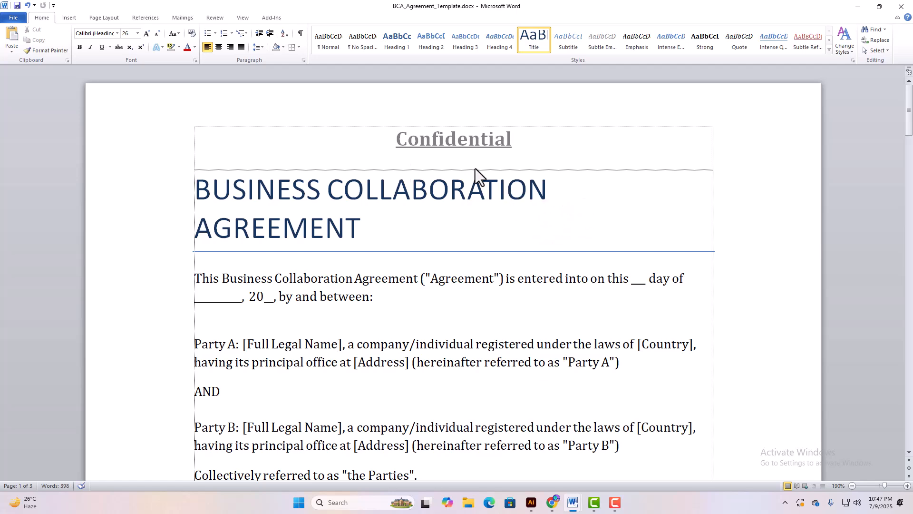
- Examine the "Confidential" header on each page of the agreement at different zoom levels
ctrl+scroll(424, 148, down, 5)
ctrl+scroll(561, 147, down, 4)
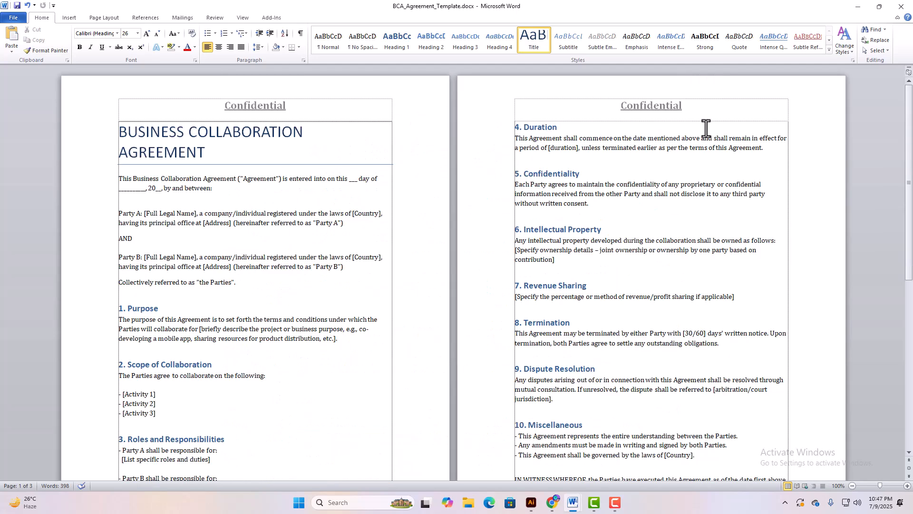
scroll(672, 251, down, 6)
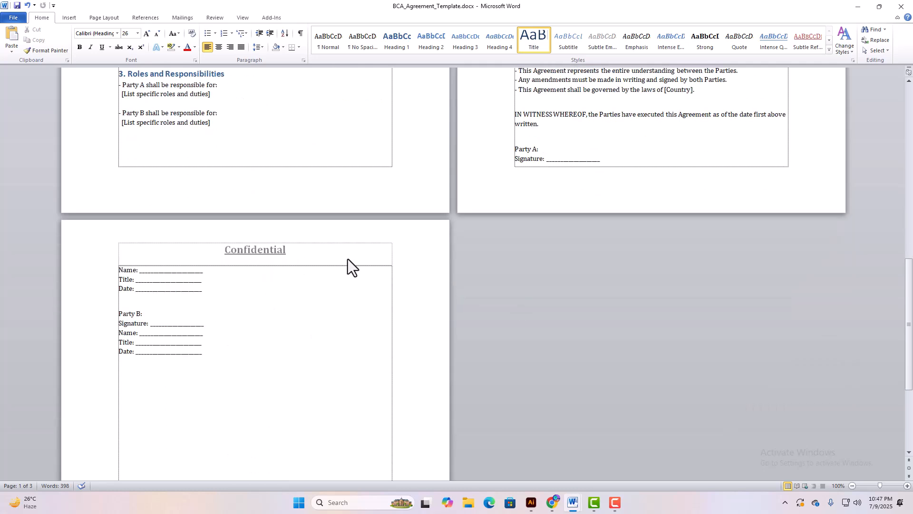
ctrl+scroll(350, 265, up, 6)
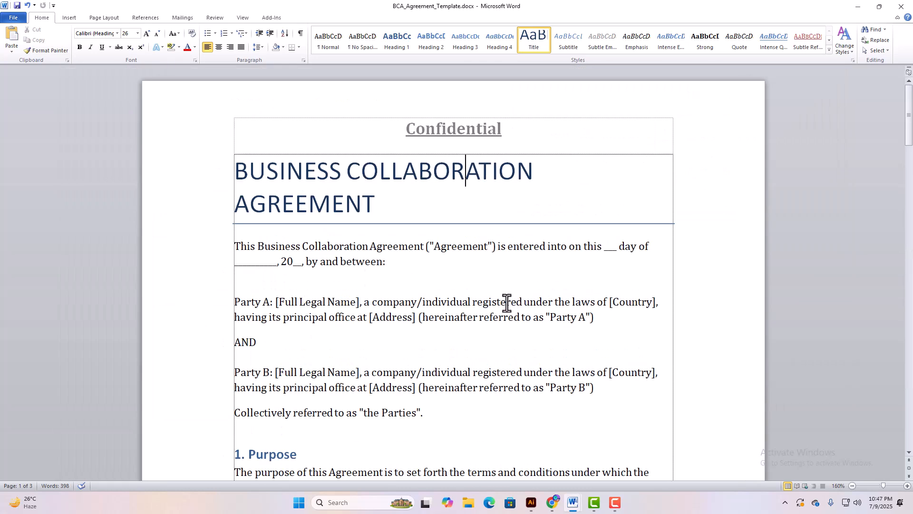
ctrl+scroll(494, 310, down, 10)
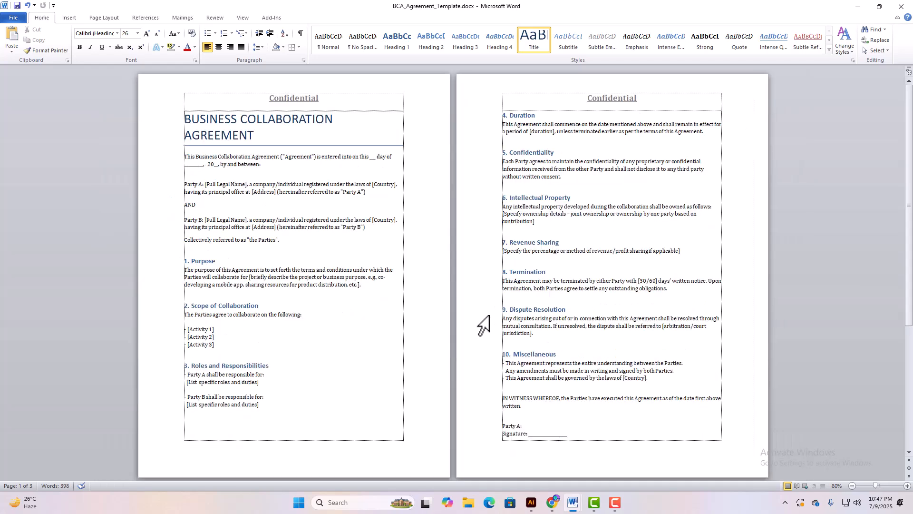
ctrl+scroll(489, 316, up, 6)
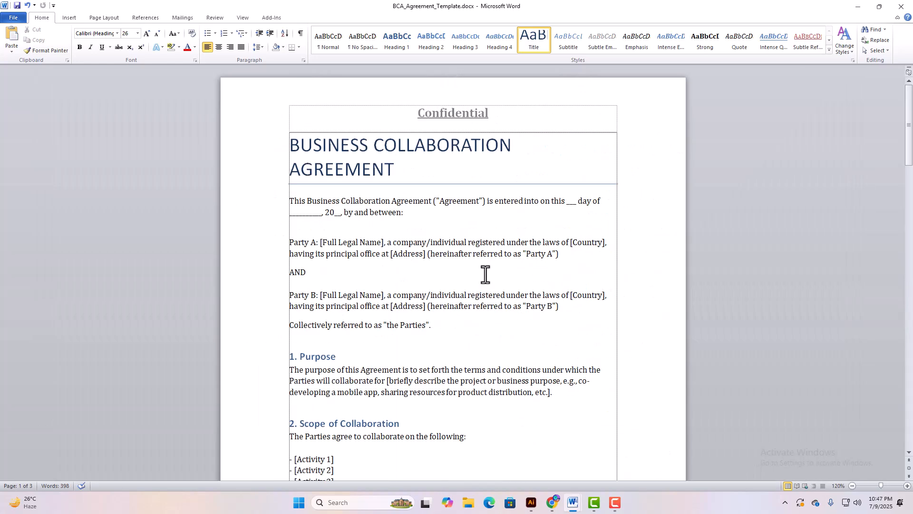
ctrl+scroll(496, 256, up, 3)
click(453, 262)
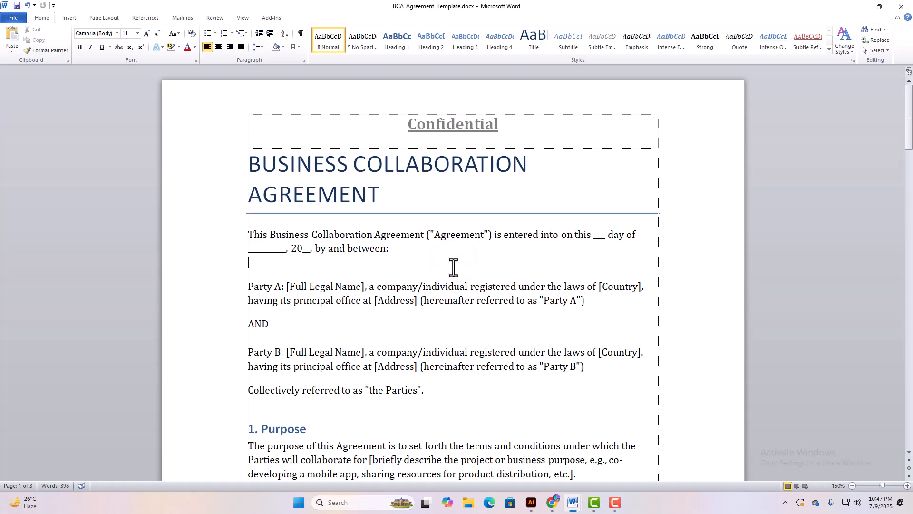
click(465, 267)
click(464, 264)
scroll(476, 219, down, 7)
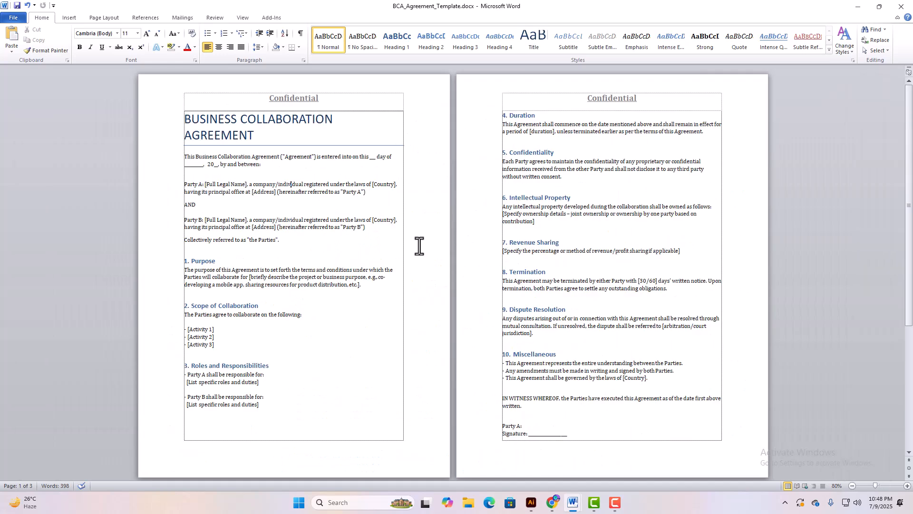
scroll(417, 246, down, 2)
scroll(417, 245, up, 4)
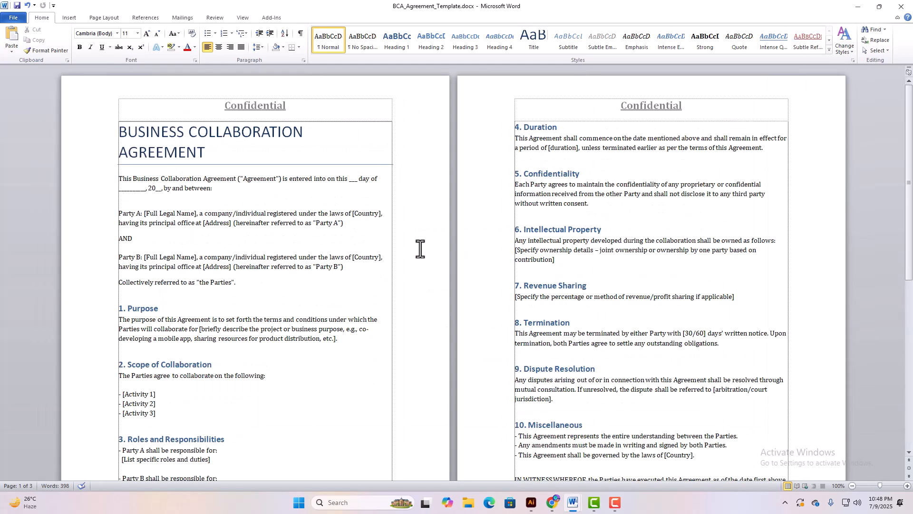
scroll(420, 248, up, 3)
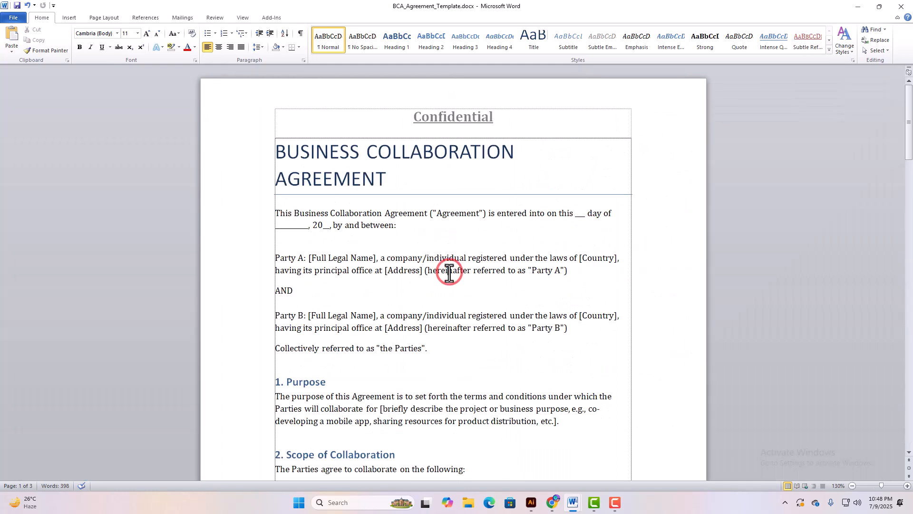
- Delete the agreement's entire body text and the "Confidential" text in the header, then return to the body
key(ctrl+a)
key(Delete)
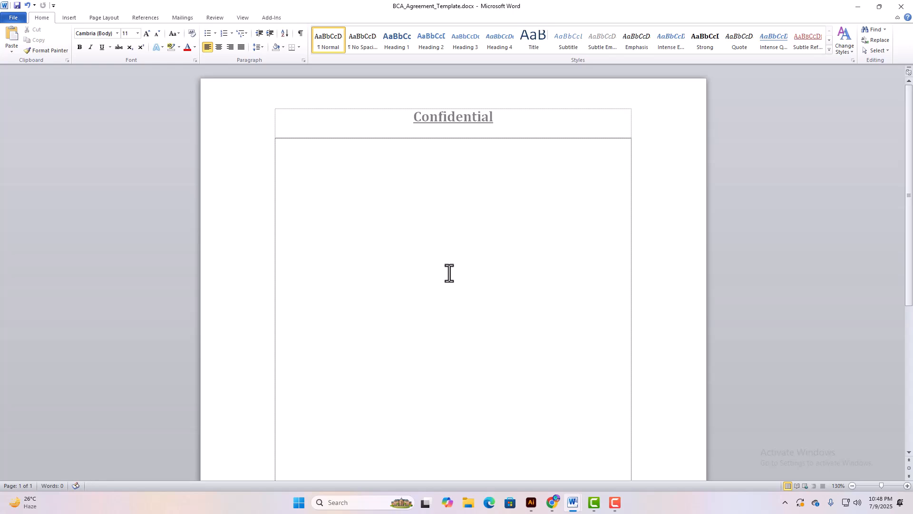
double_click(461, 119)
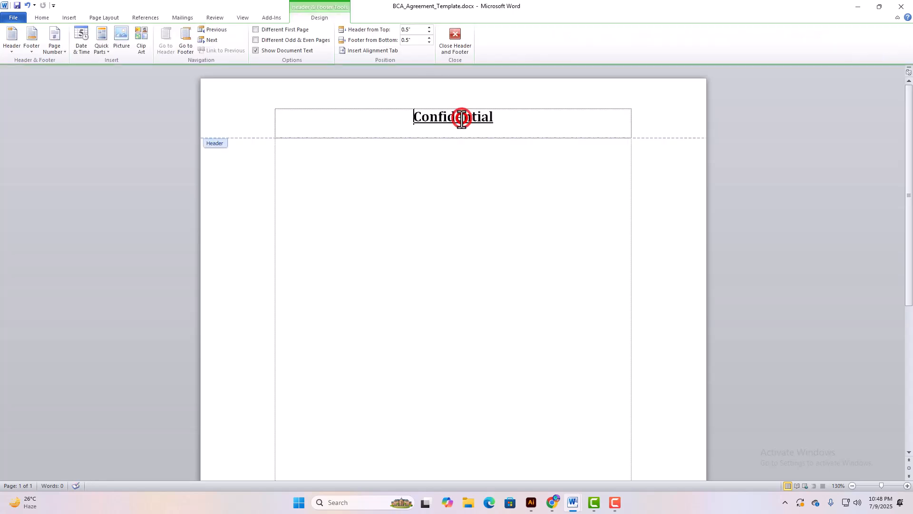
double_click(452, 185)
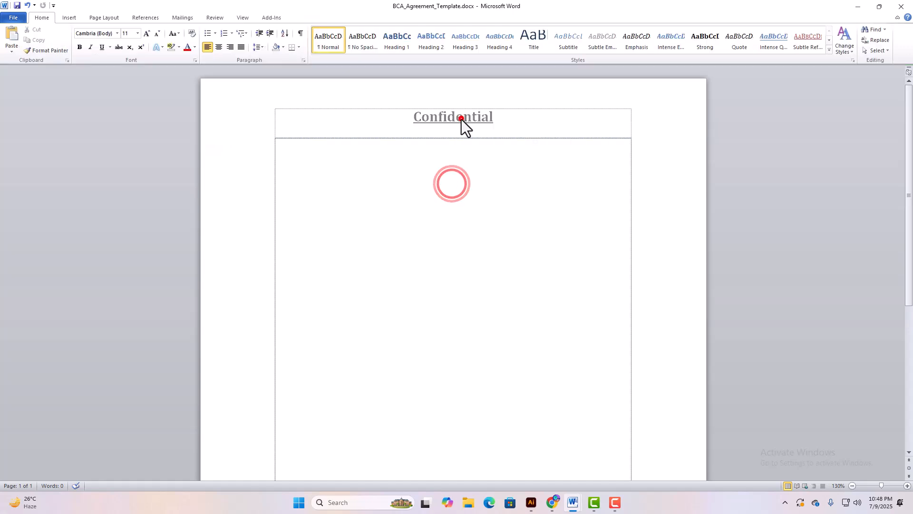
double_click(461, 119)
double_click(461, 119)
click(464, 128)
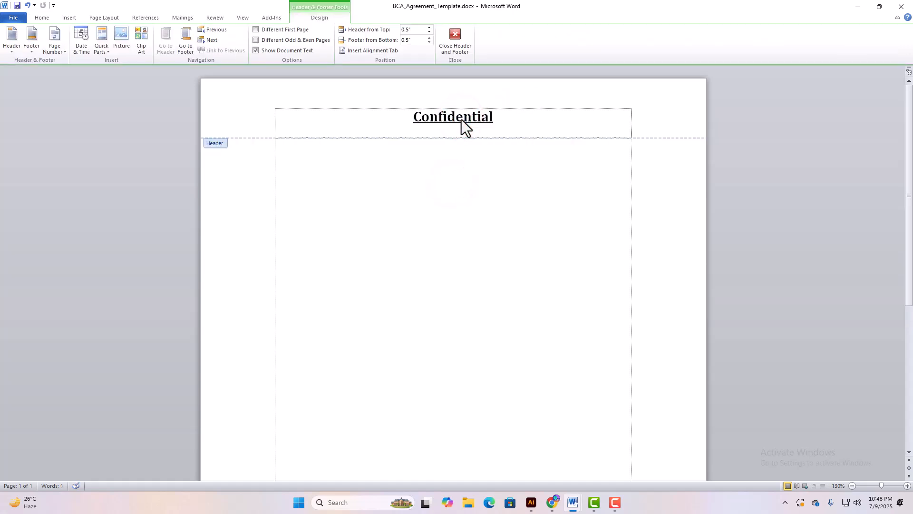
double_click(452, 171)
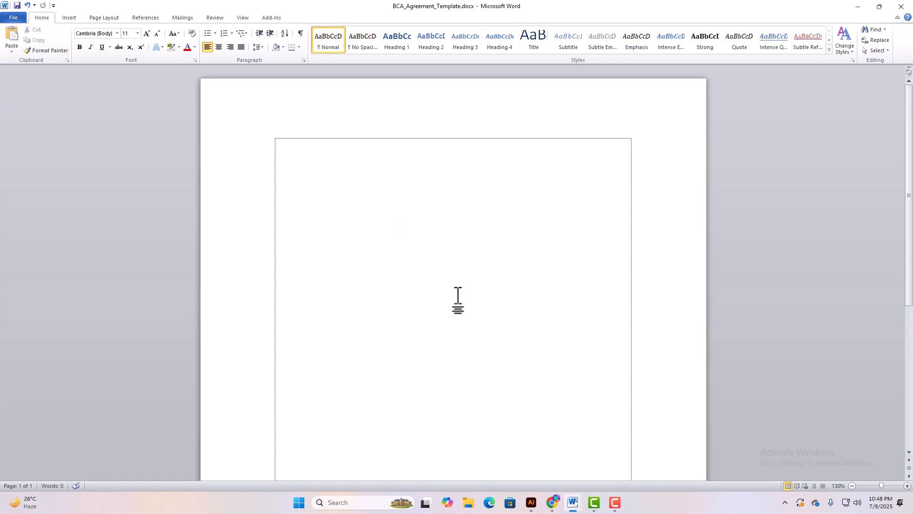
scroll(457, 295, down, 5)
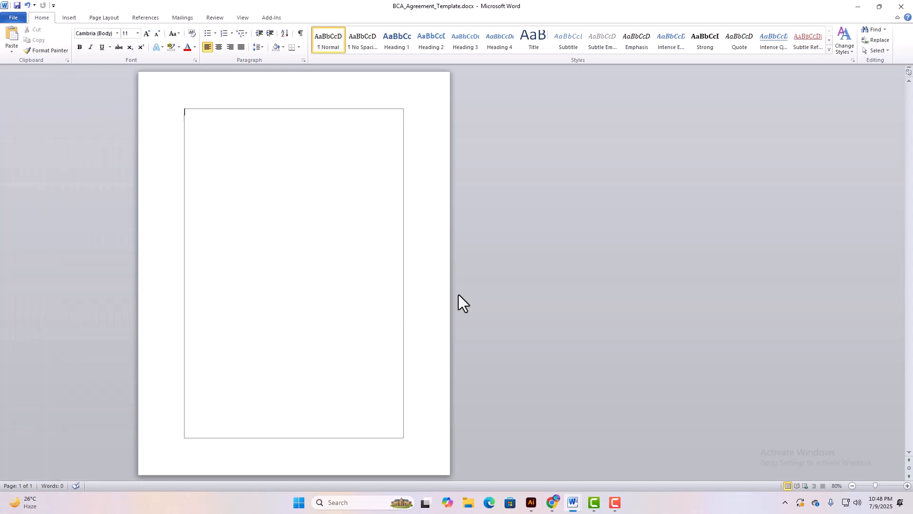
scroll(395, 279, up, 8)
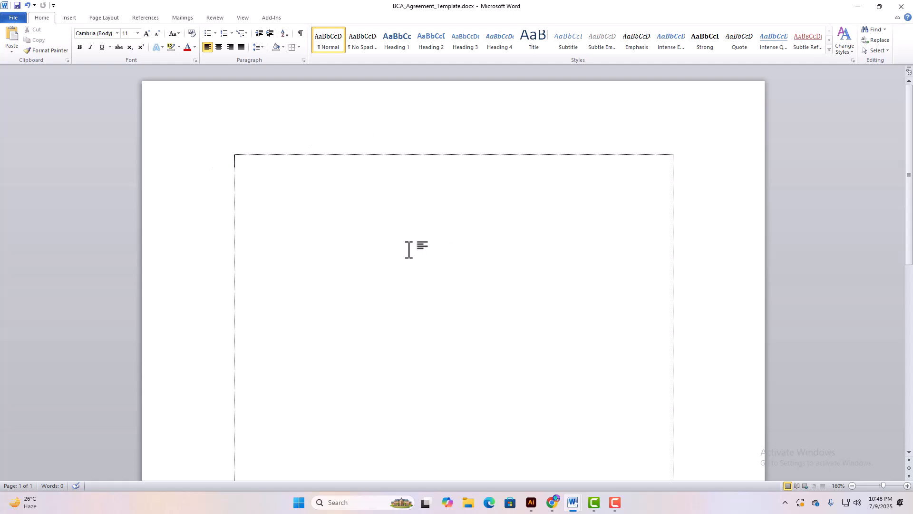
scroll(409, 250, down, 10)
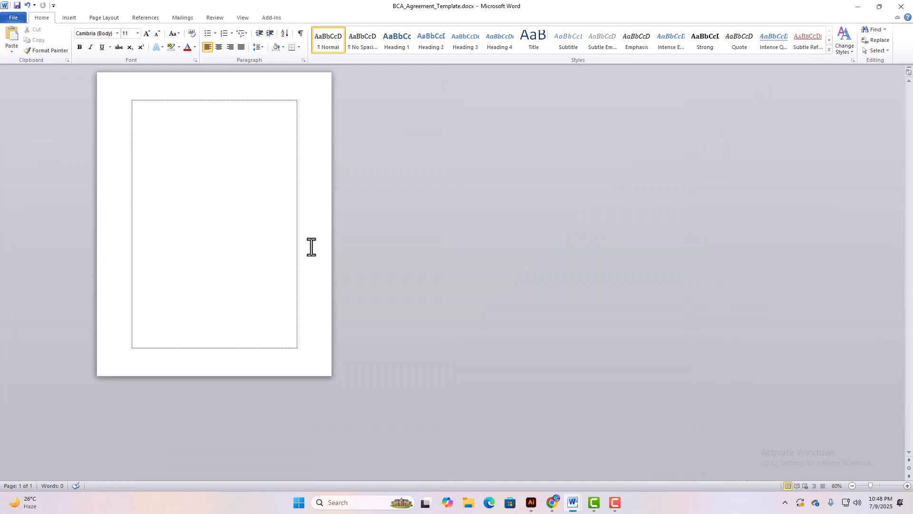
scroll(312, 246, up, 10)
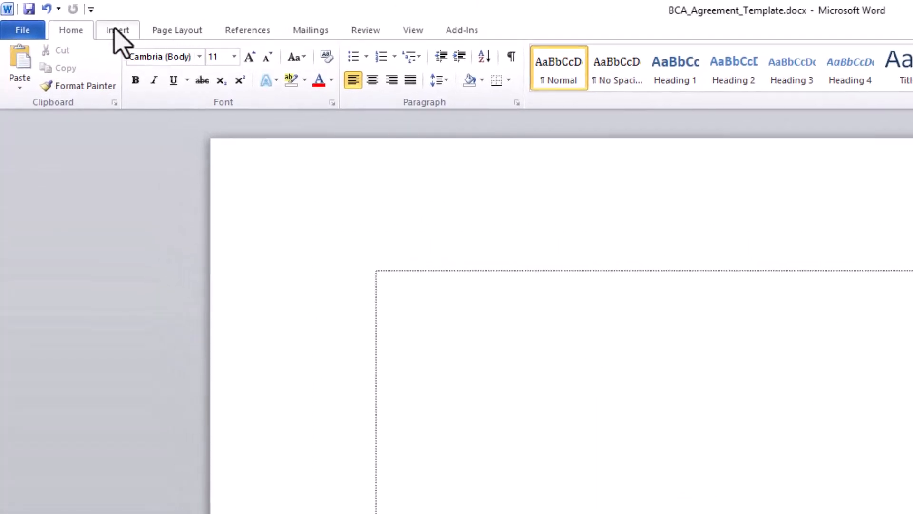
- Insert the picture "Letter head of azad tech bd.jpg" from the Logo Design folder into the document body
click(85, 21)
click(177, 67)
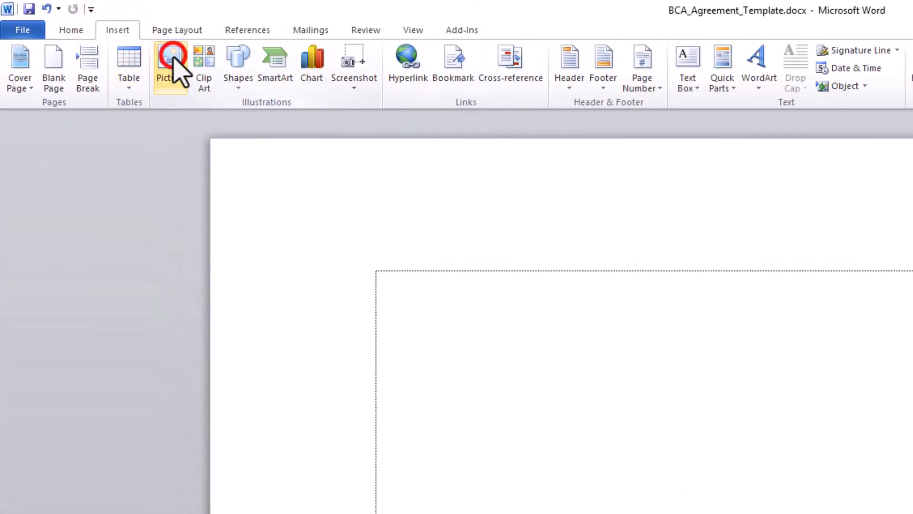
scroll(77, 279, up, 2)
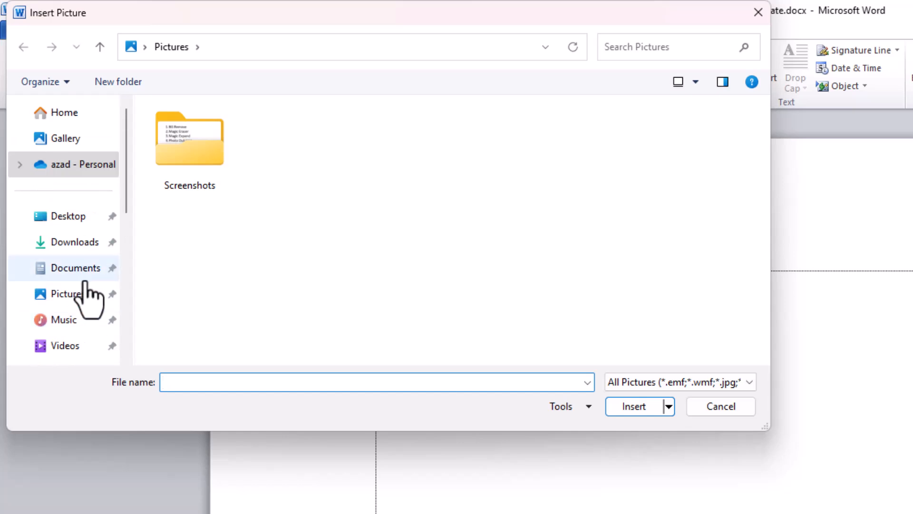
scroll(76, 273, down, 4)
scroll(79, 290, down, 3)
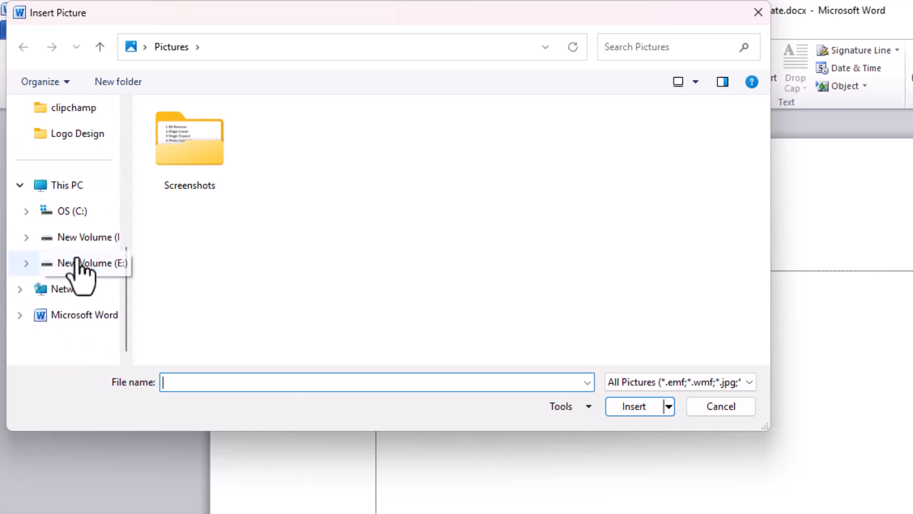
scroll(76, 242, up, 3)
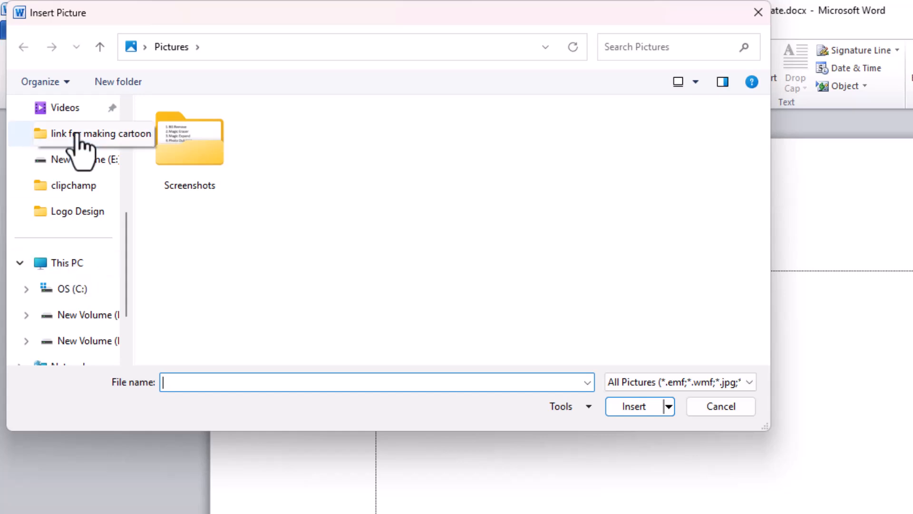
scroll(81, 237, up, 5)
scroll(77, 284, down, 3)
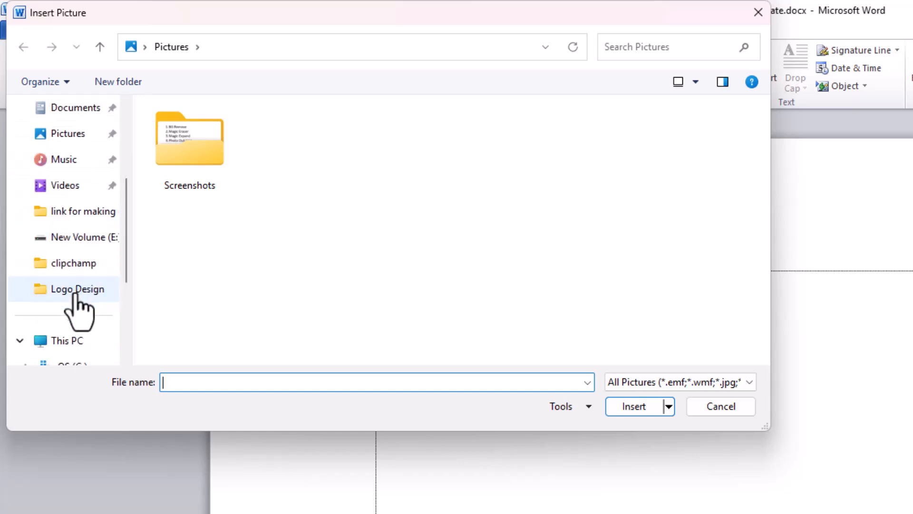
click(84, 290)
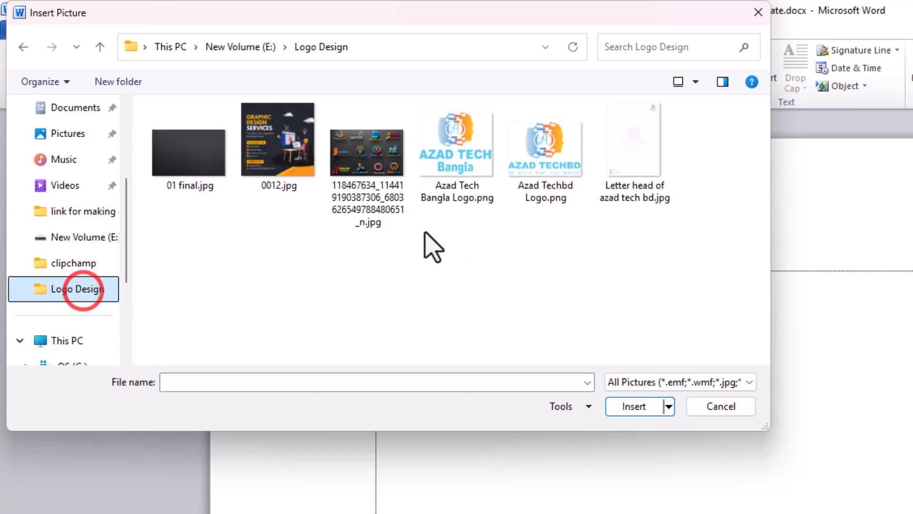
double_click(633, 151)
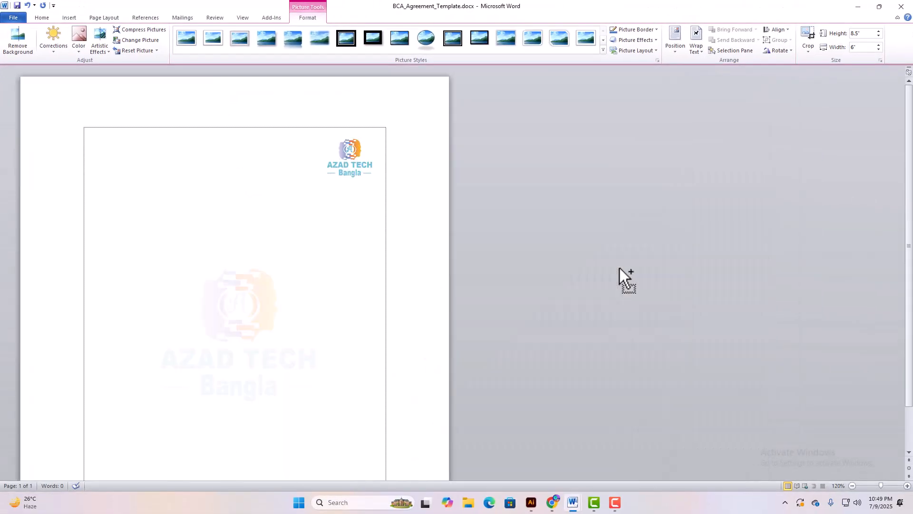
key(ctrl)
scroll(620, 267, down, 3)
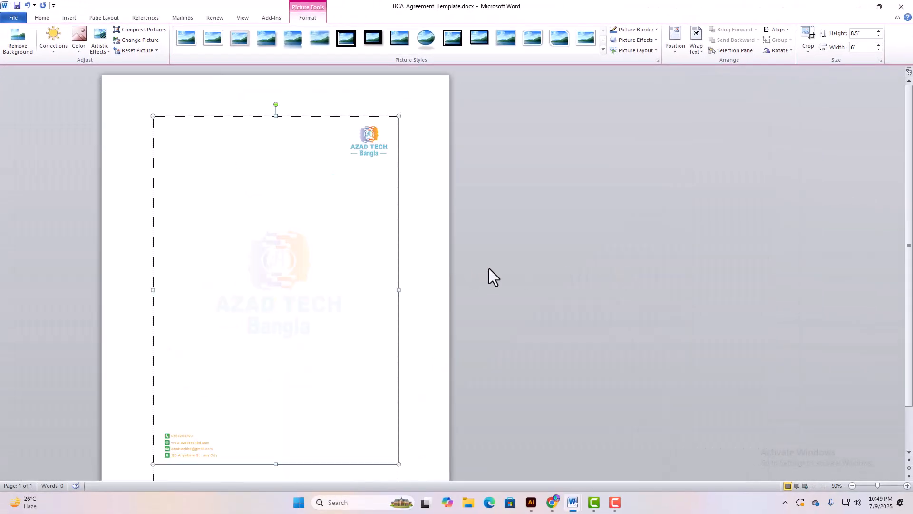
- Remove the letterhead picture from the document body and leave the page empty
click(377, 231)
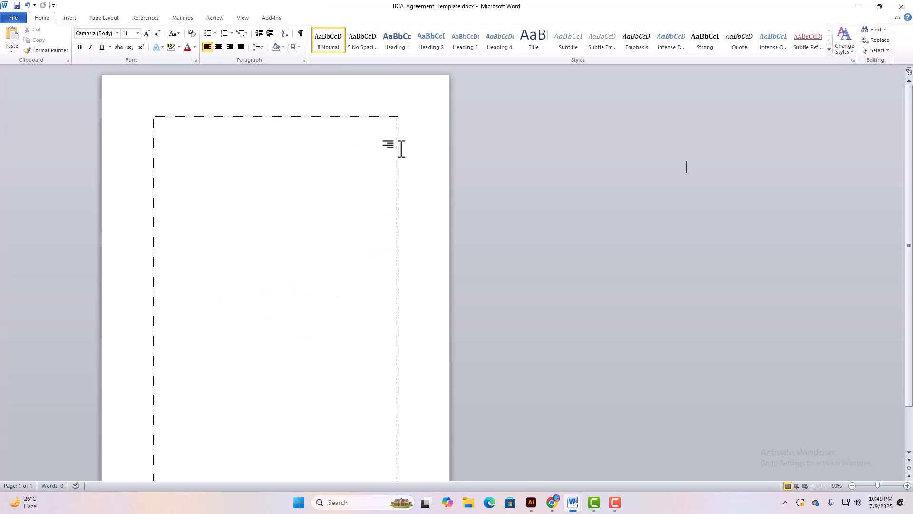
double_click(338, 96)
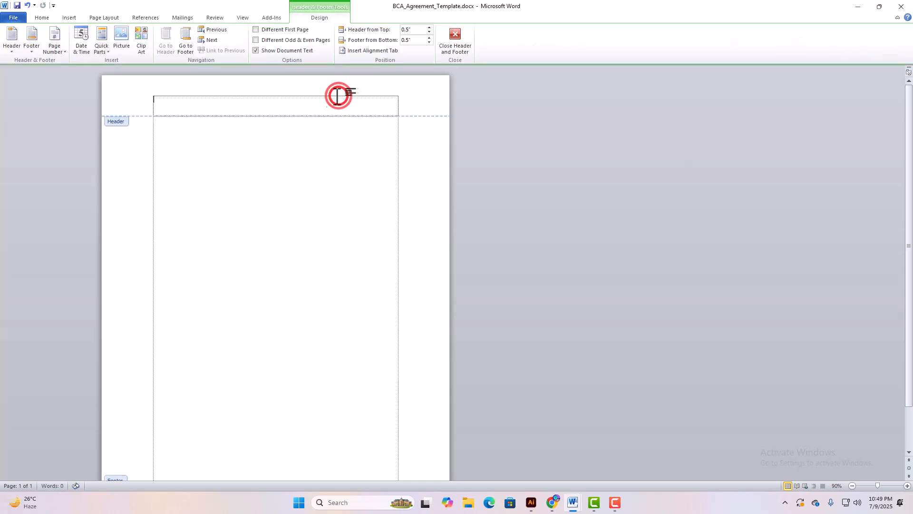
click(379, 141)
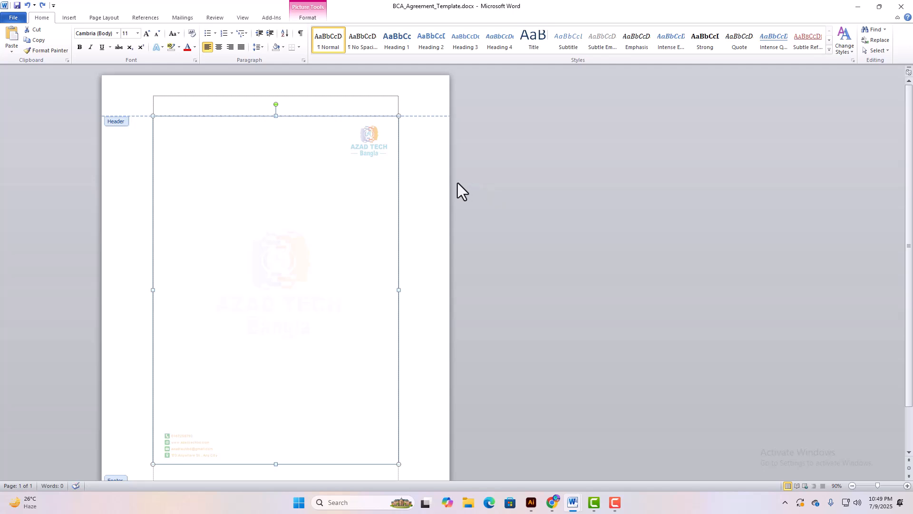
key(Delete)
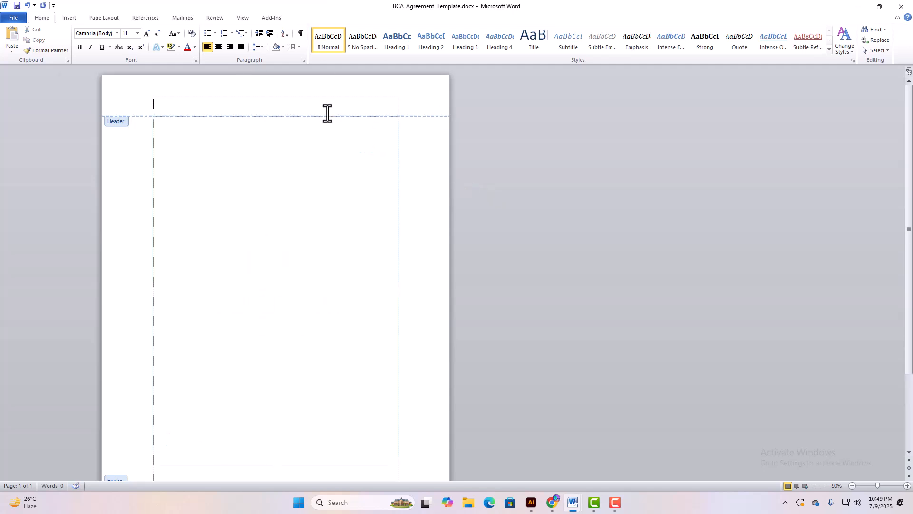
key(ctrl)
scroll(392, 218, up, 5)
triple_click(573, 309)
click(392, 175)
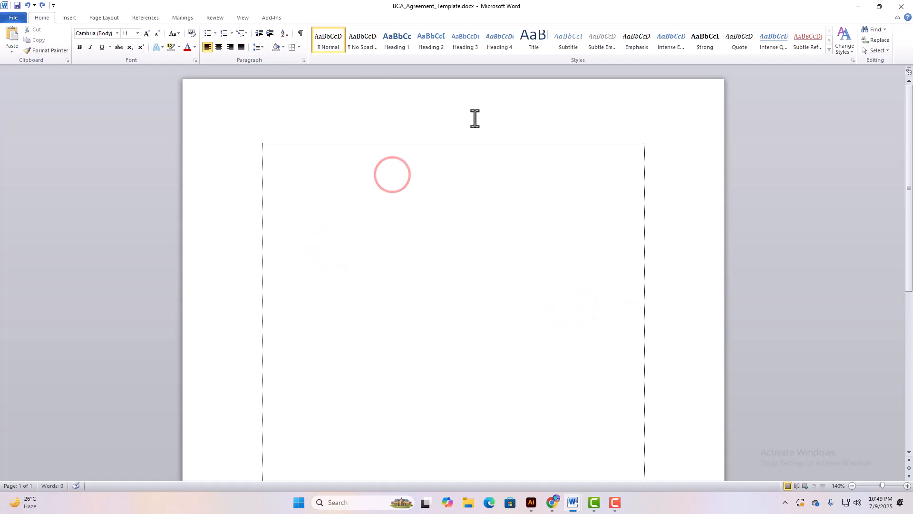
- Insert the picture "Letter head of azad tech bd.jpg" from the Logo Design folder into the page header
double_click(473, 102)
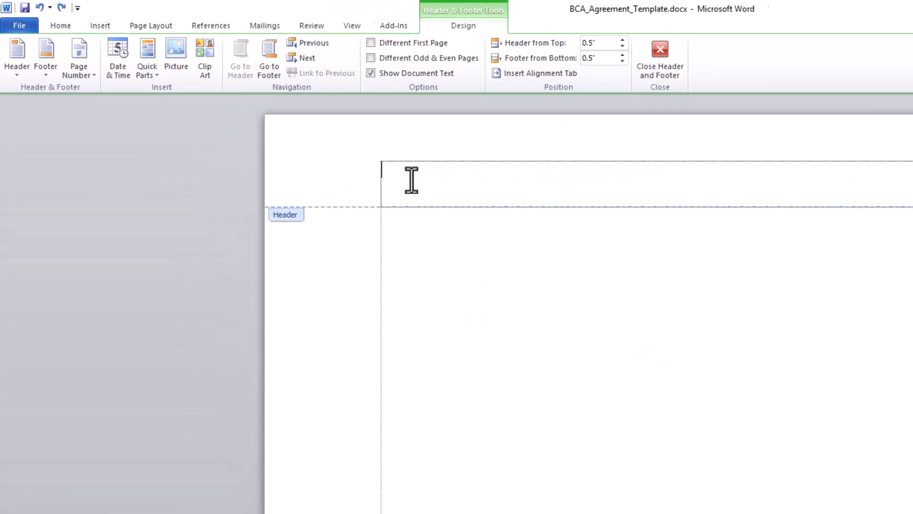
click(458, 187)
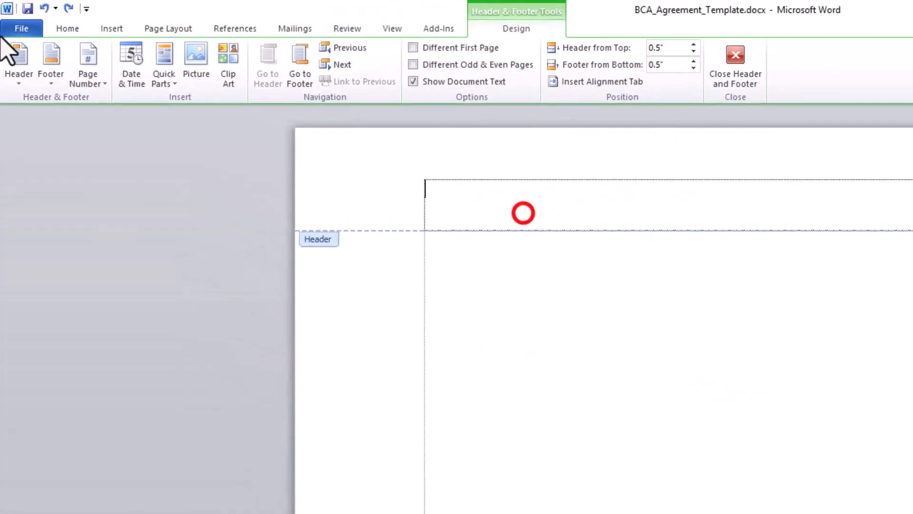
click(112, 29)
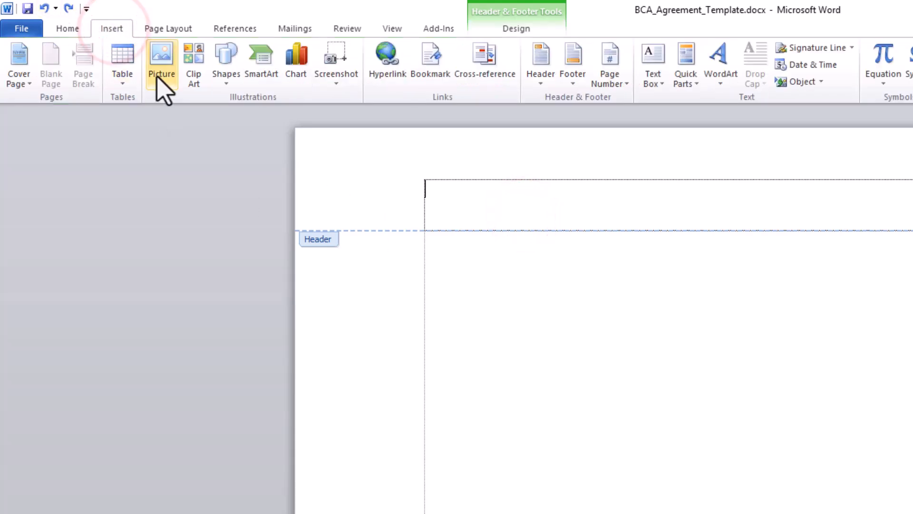
click(162, 60)
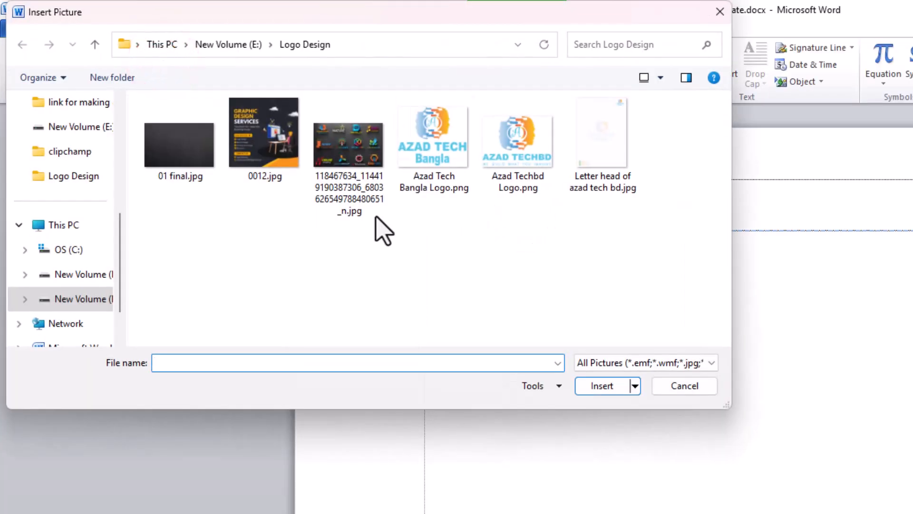
click(603, 134)
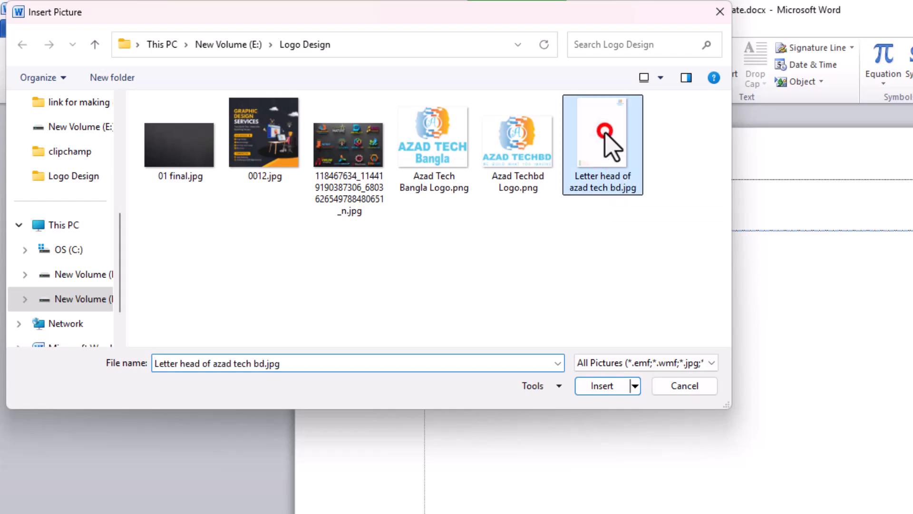
click(593, 386)
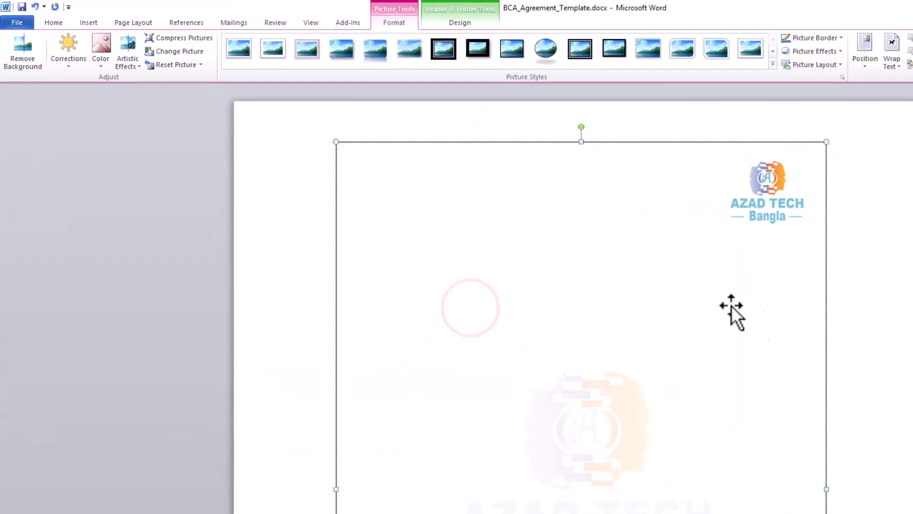
- Set the header's letterhead picture to wrap Behind Text
ctrl+scroll(377, 245, down, 6)
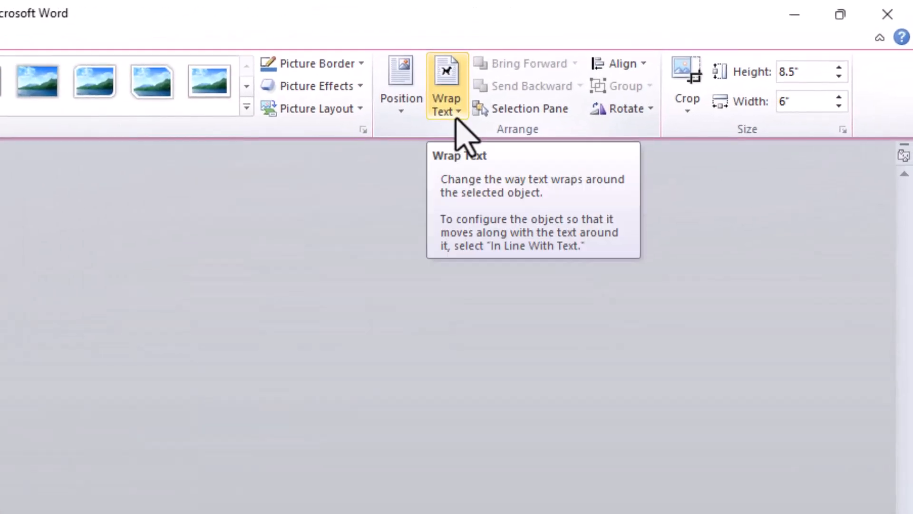
click(455, 115)
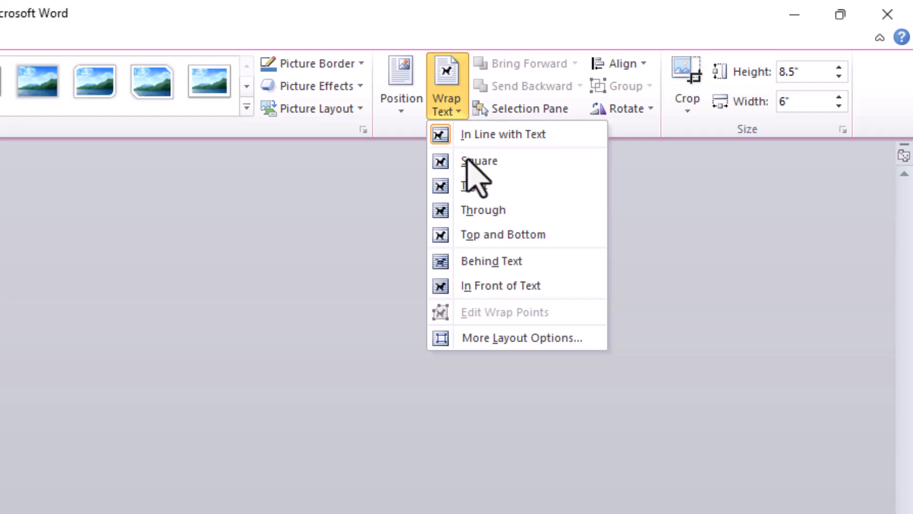
click(531, 264)
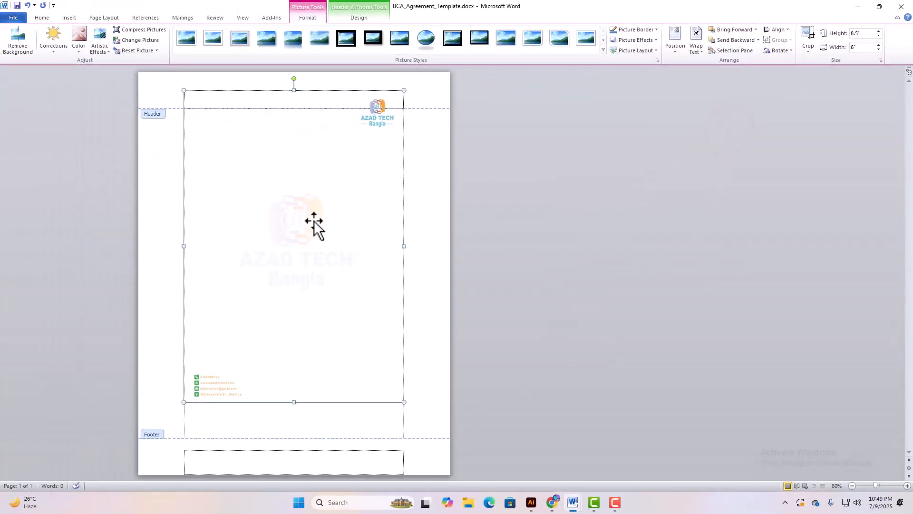
- Position and enlarge the letterhead picture to nearly fill the page, about 10.94" high by 8.09" wide, and return to the body
drag(314, 222, 278, 202)
drag(363, 390, 422, 450)
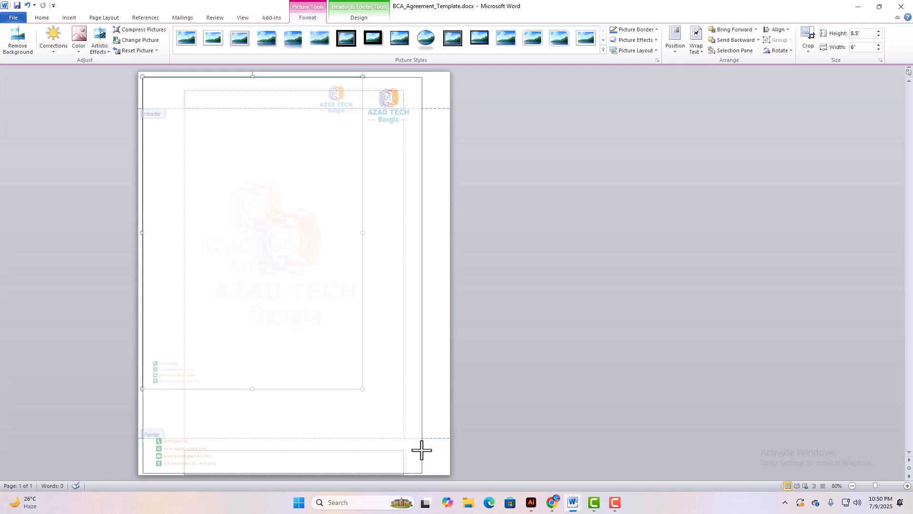
drag(432, 406, 431, 407)
drag(344, 283, 353, 281)
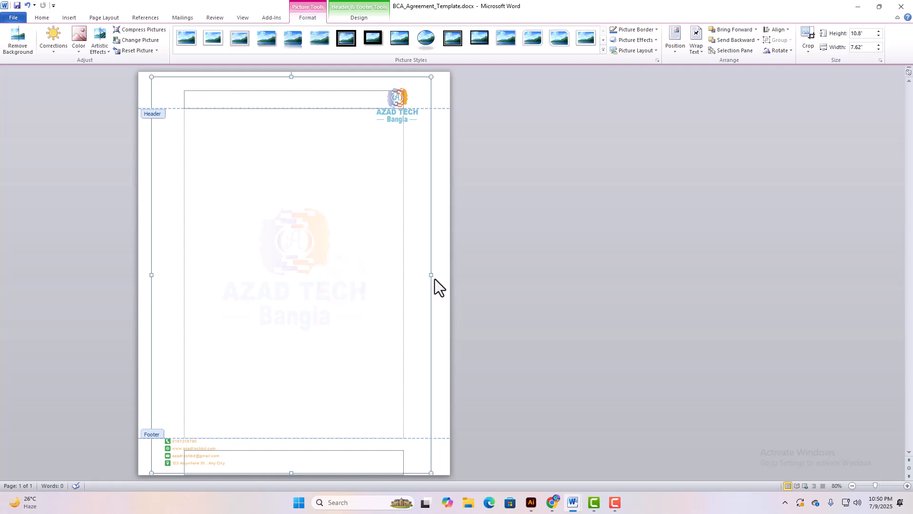
mouse_move(430, 275)
mouse_down()
mouse_move(442, 279)
mouse_move(416, 279)
mouse_up()
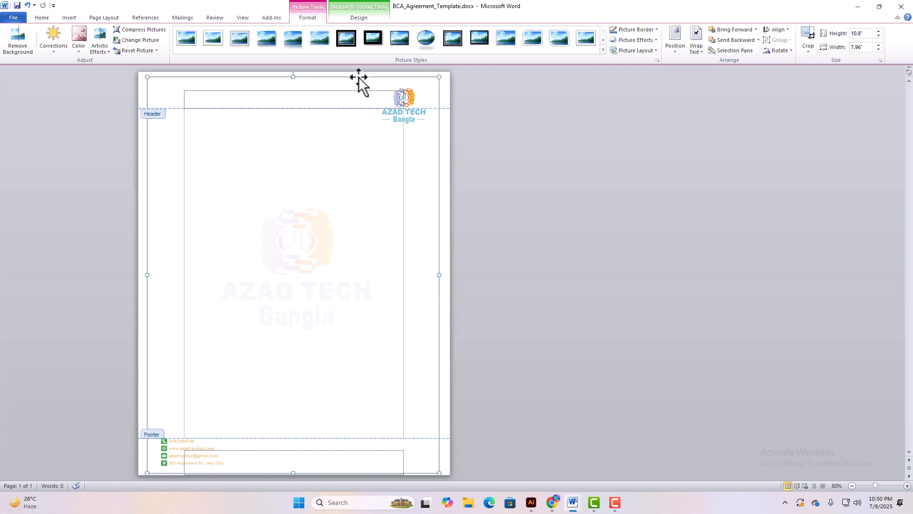
drag(294, 76, 295, 75)
drag(439, 274, 444, 274)
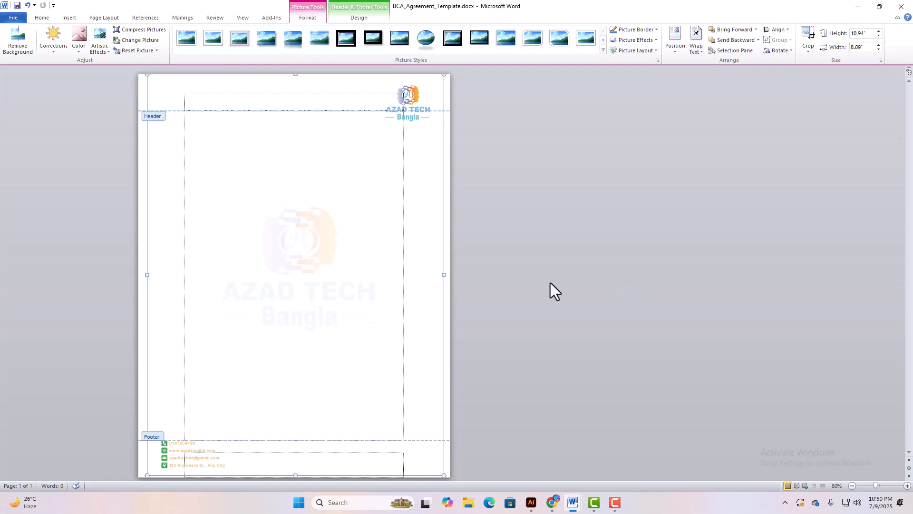
click(510, 296)
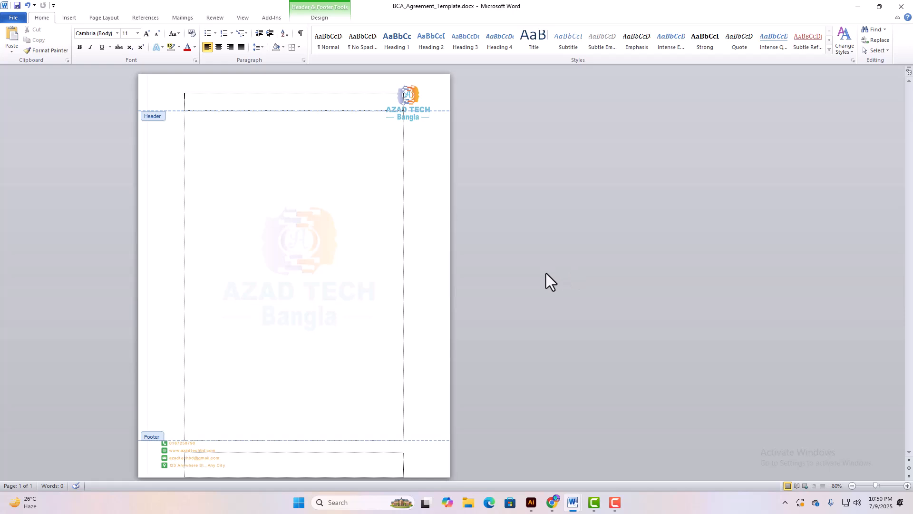
key(Escape)
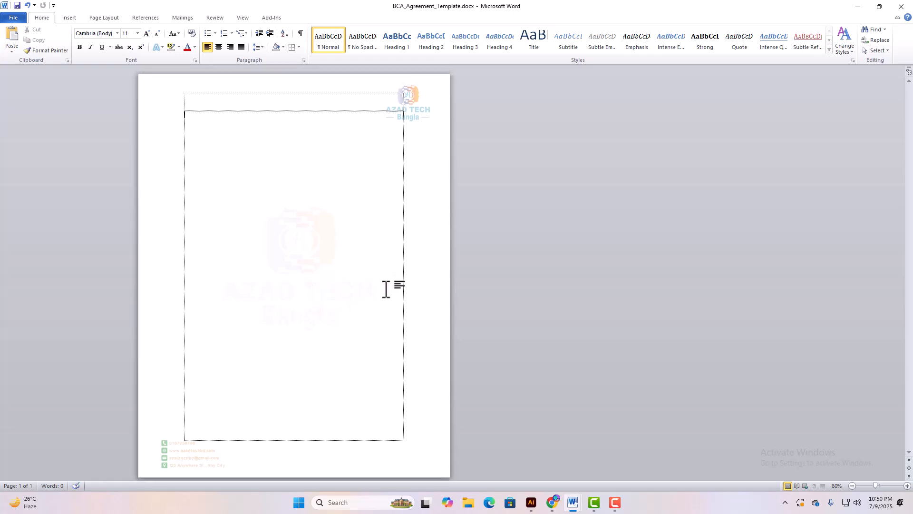
- Insert three page breaks in the body to add new pages carrying the letterhead
key(ctrl+Return)
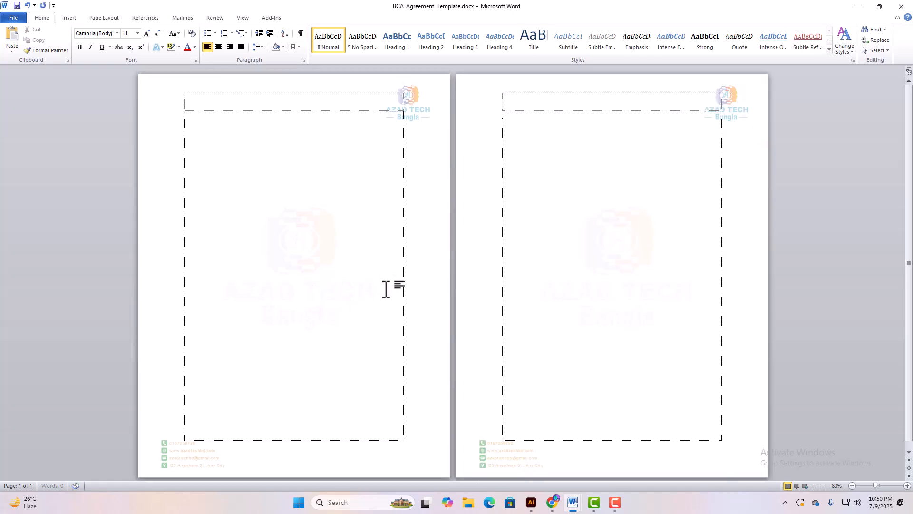
key(ctrl+Return)
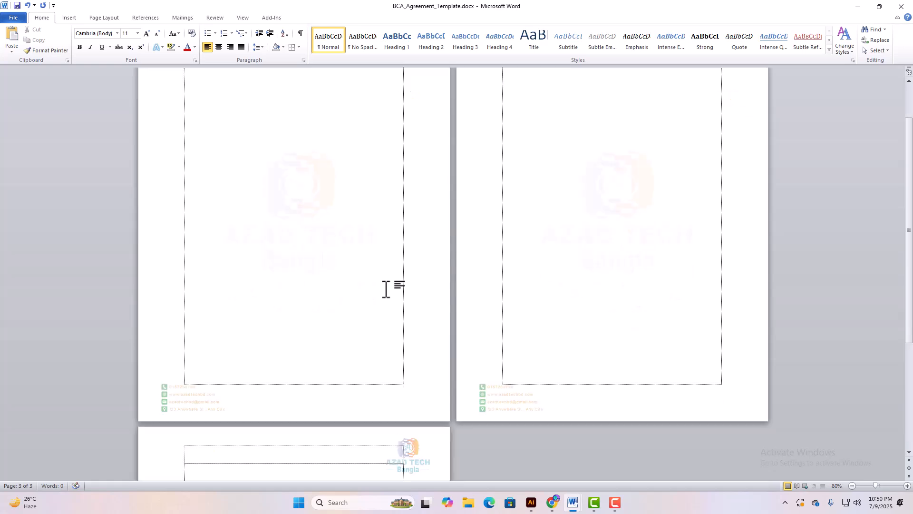
key(ctrl+Return)
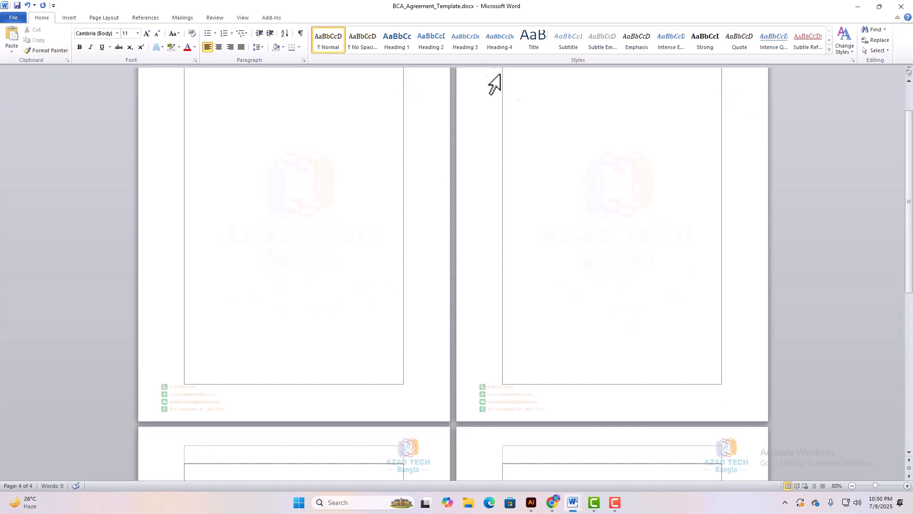
- Set the whole document's top margin to 1.5" in the page setup
scroll(534, 186, down, 10)
scroll(387, 190, down, 3)
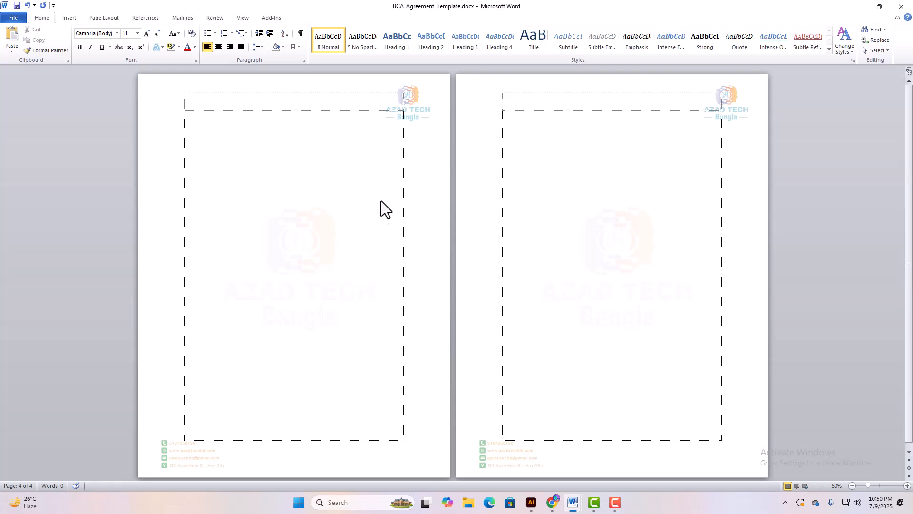
scroll(375, 221, up, 6)
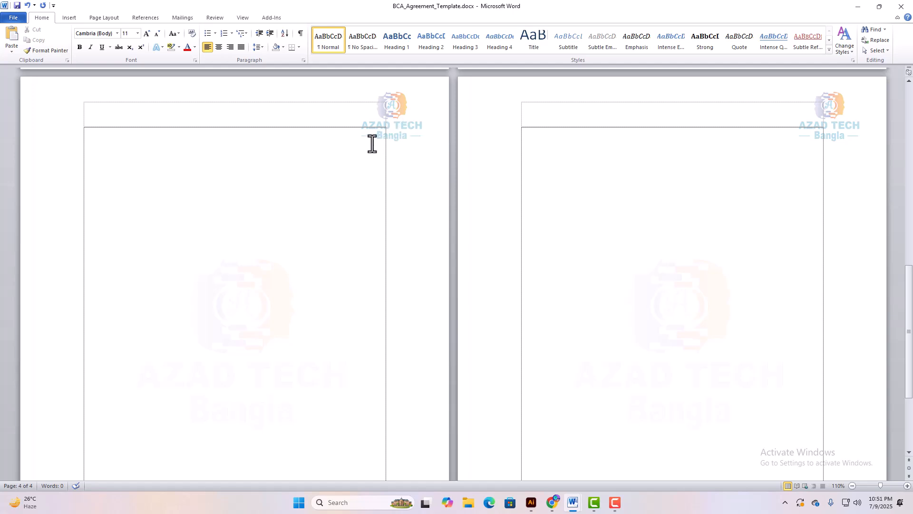
click(361, 132)
click(379, 141)
click(114, 17)
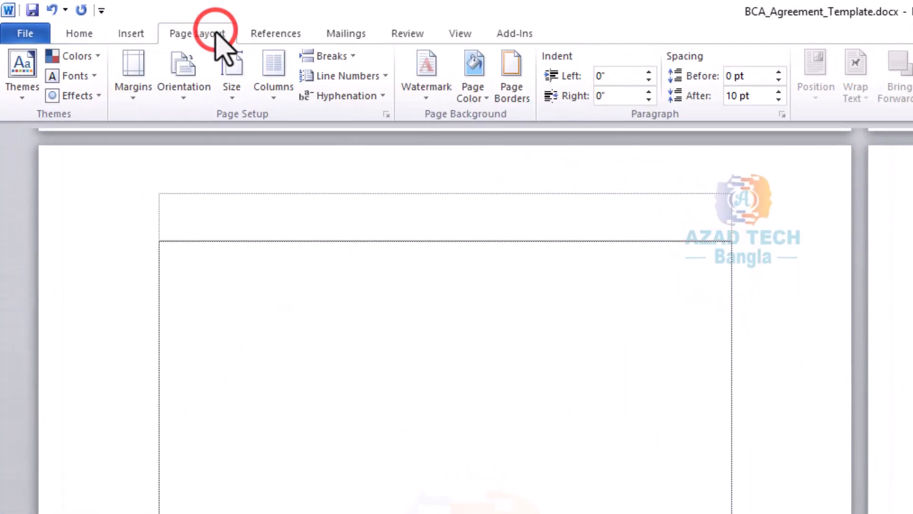
click(384, 115)
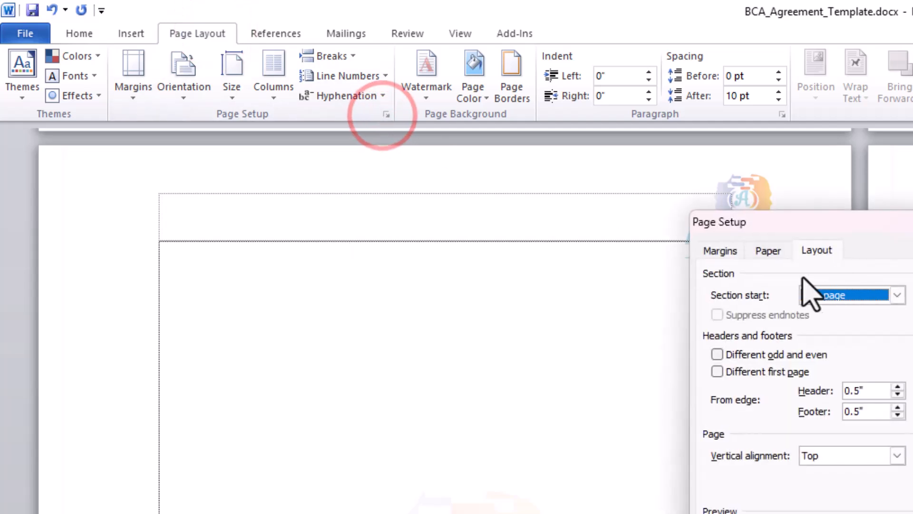
click(720, 251)
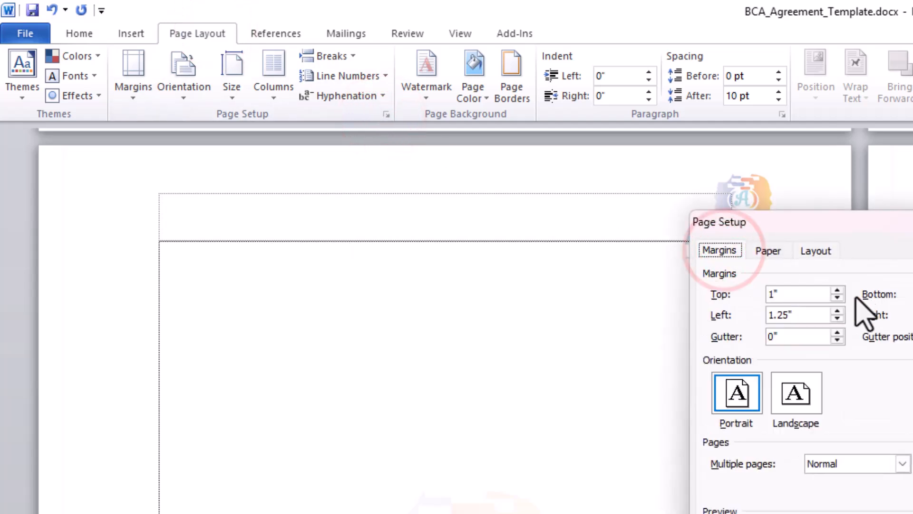
click(792, 294)
text(1.5)
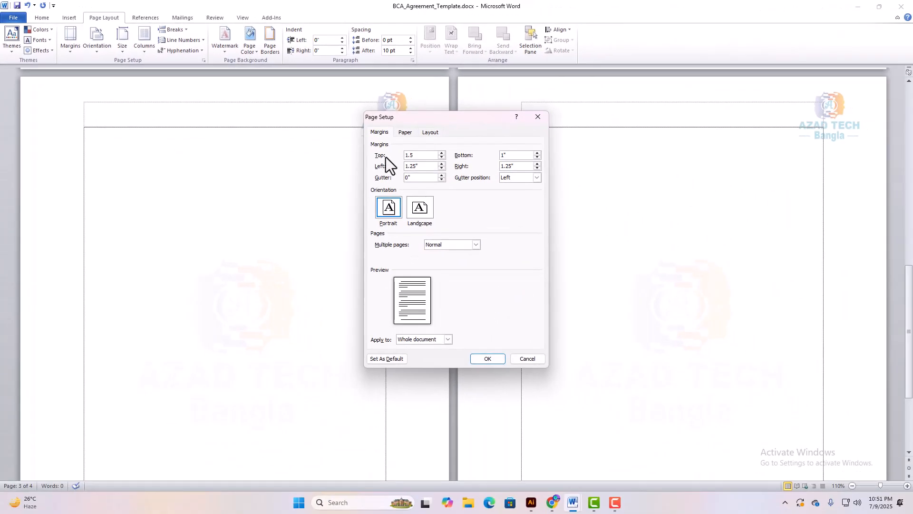
key(Return)
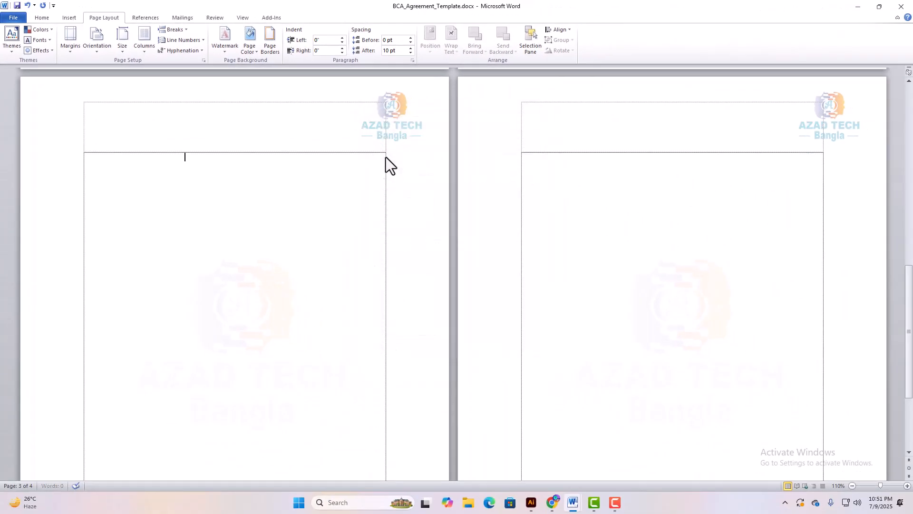
- Set the top margin to 1.3" so the body area starts just below the letterhead logo
click(204, 61)
click(411, 155)
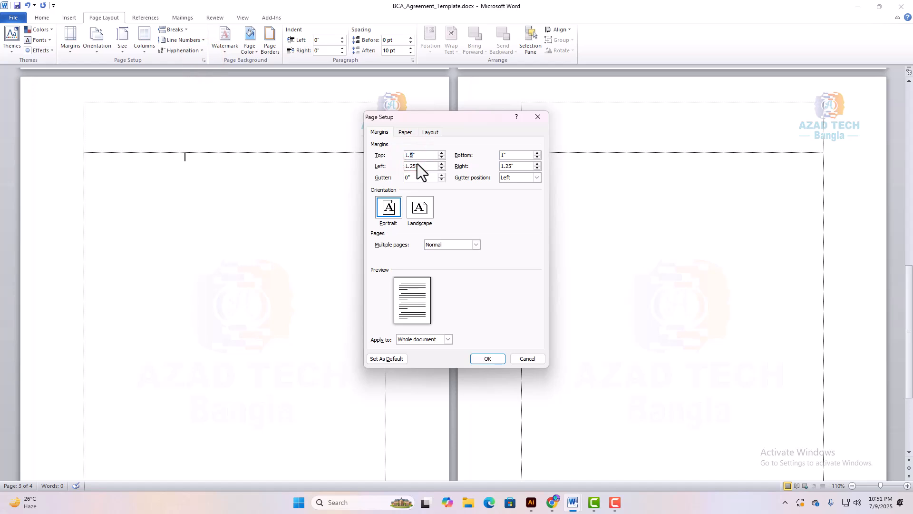
text(1.3)
key(Return)
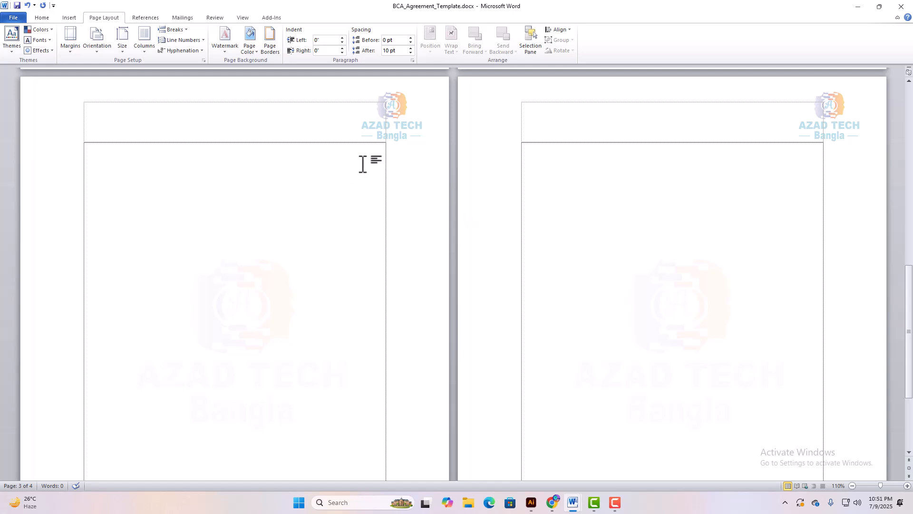
- Increase the document's bottom margin so the body area ends above the letterhead's contact details
scroll(355, 169, down, 5)
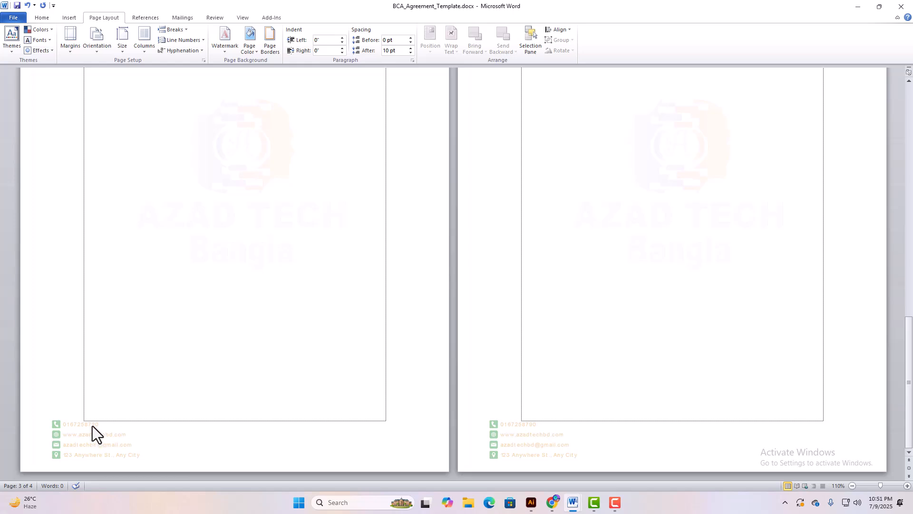
click(95, 414)
click(204, 60)
double_click(517, 155)
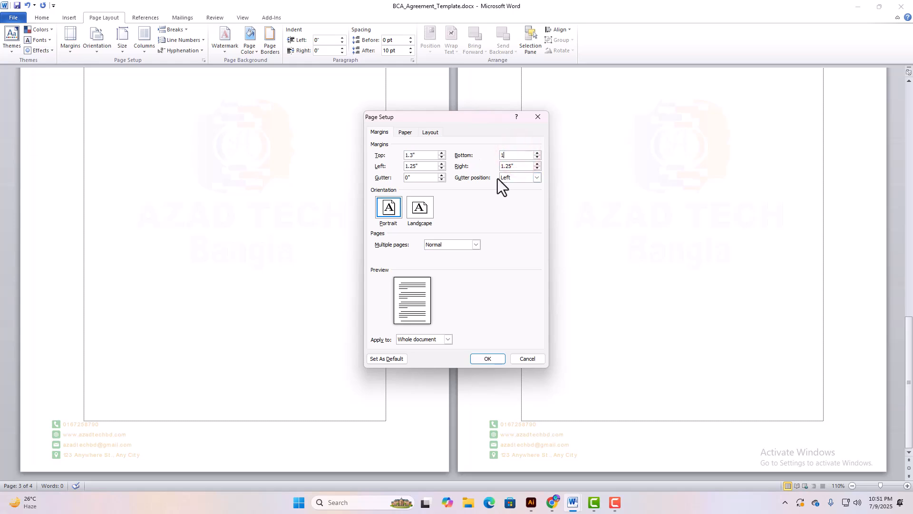
key(Return)
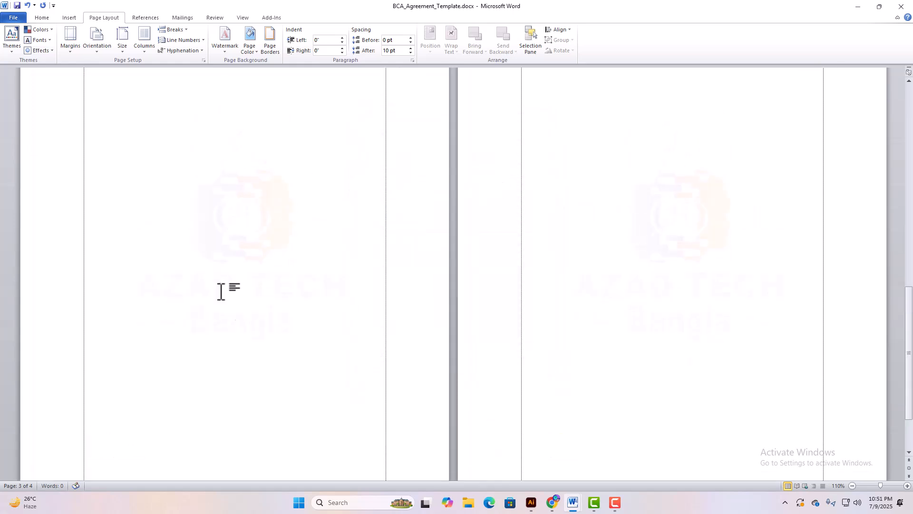
click(96, 404)
ctrl+scroll(264, 386, down, 3)
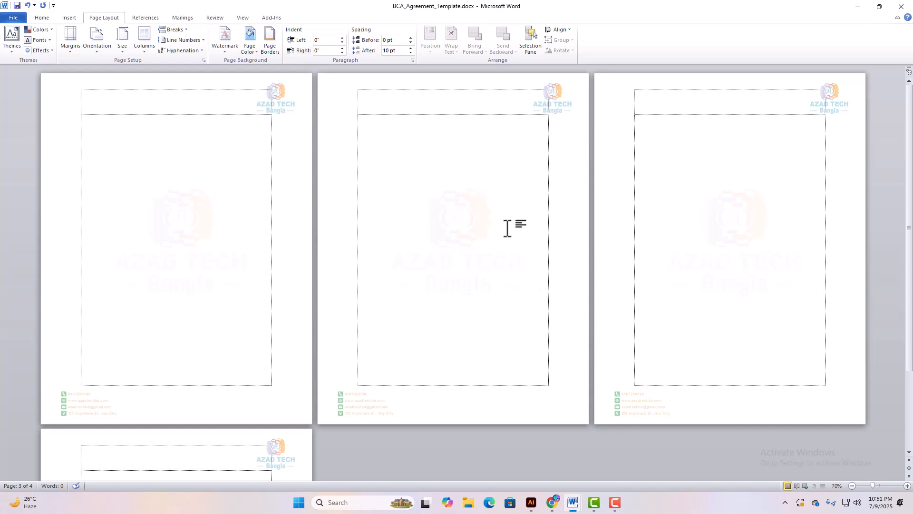
- Check the letterhead page in the print preview and return to the document
key(ctrl+p)
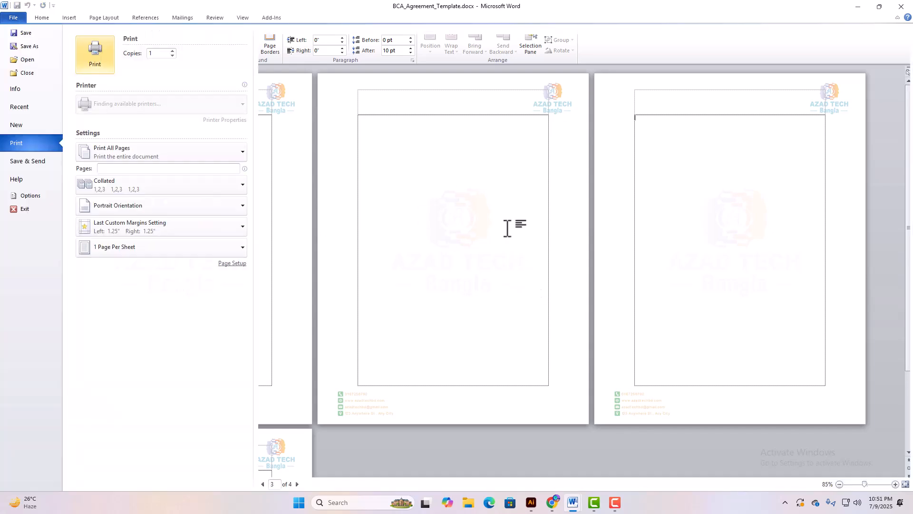
click(618, 263)
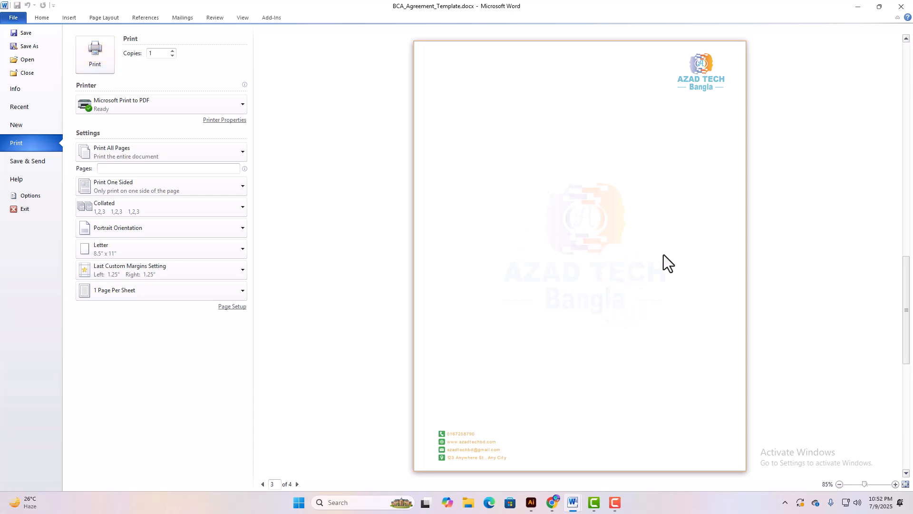
key(Escape)
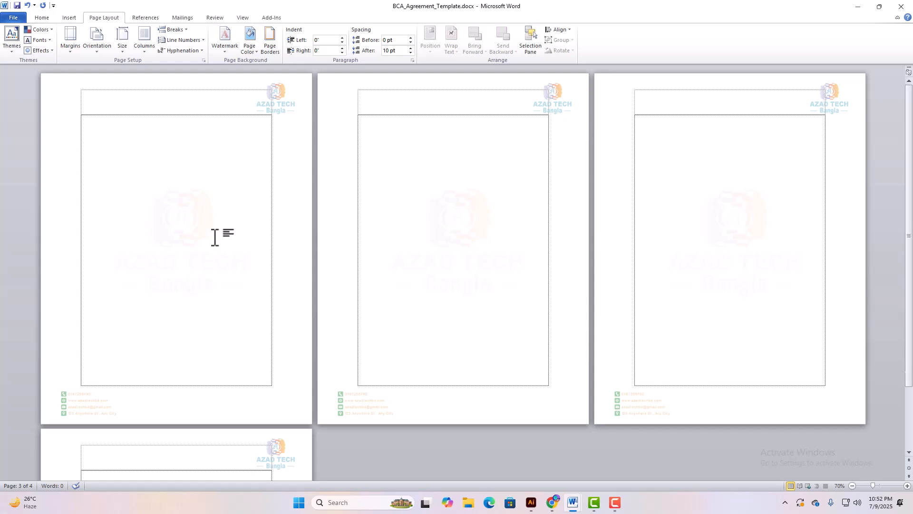
- View the blank Document2 window for comparison and return to BCA_Agreement_Template.docx
scroll(219, 239, down, 4)
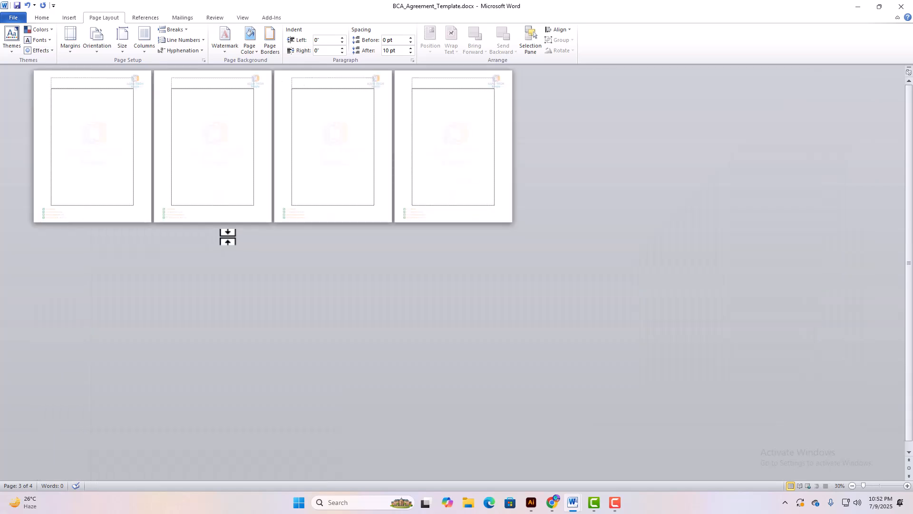
mouse_move(572, 508)
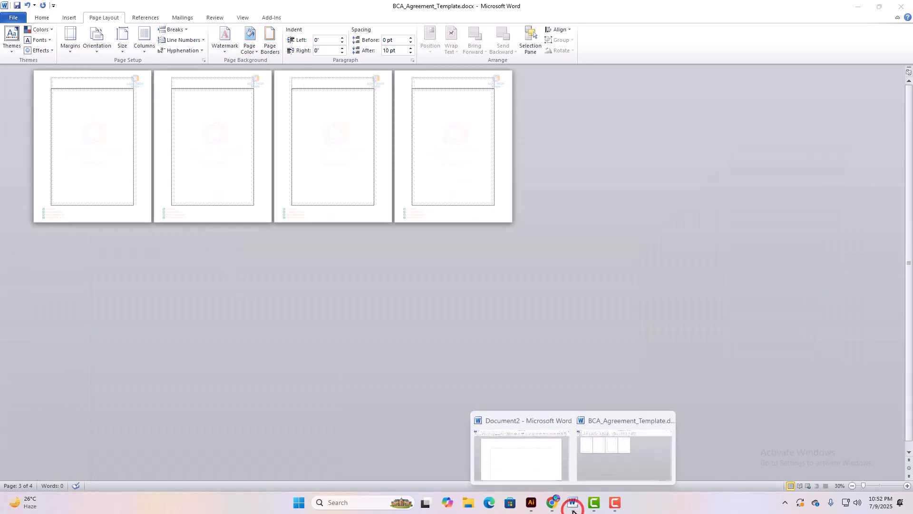
click(524, 461)
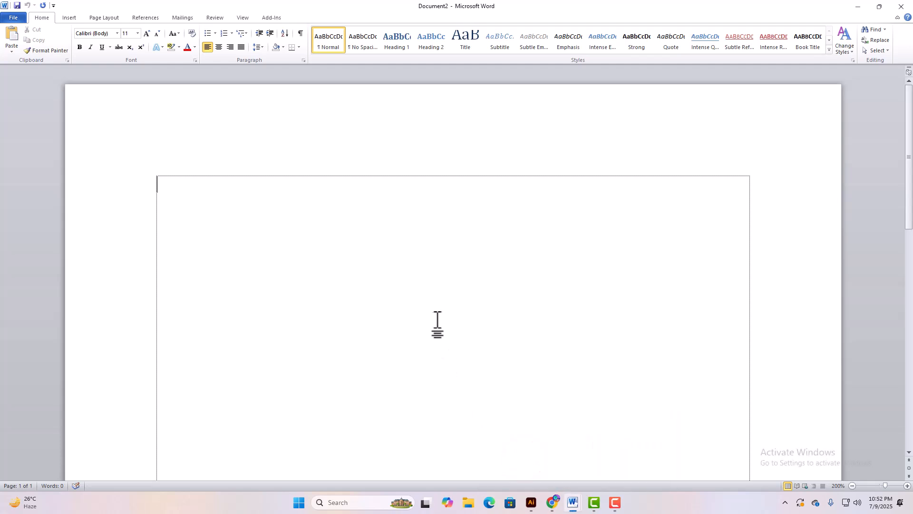
ctrl+scroll(527, 347, down, 11)
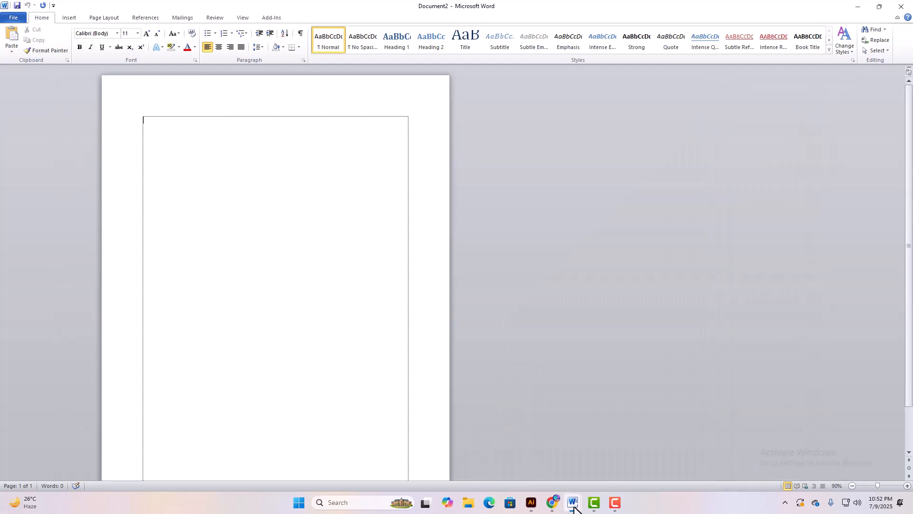
mouse_move(574, 508)
click(602, 451)
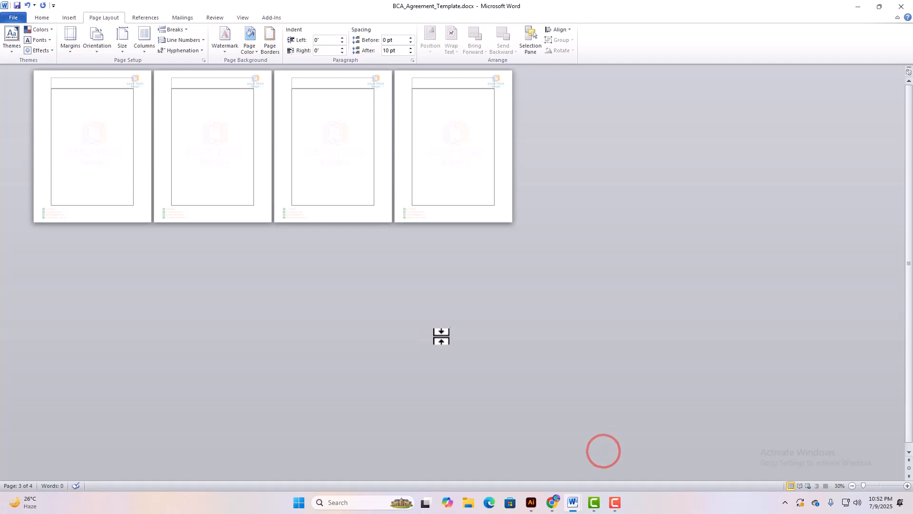
- Enter the sample line "Amar sonar bangla ami tomay bhalo bashi" at the start of page three's body
ctrl+scroll(440, 336, up, 20)
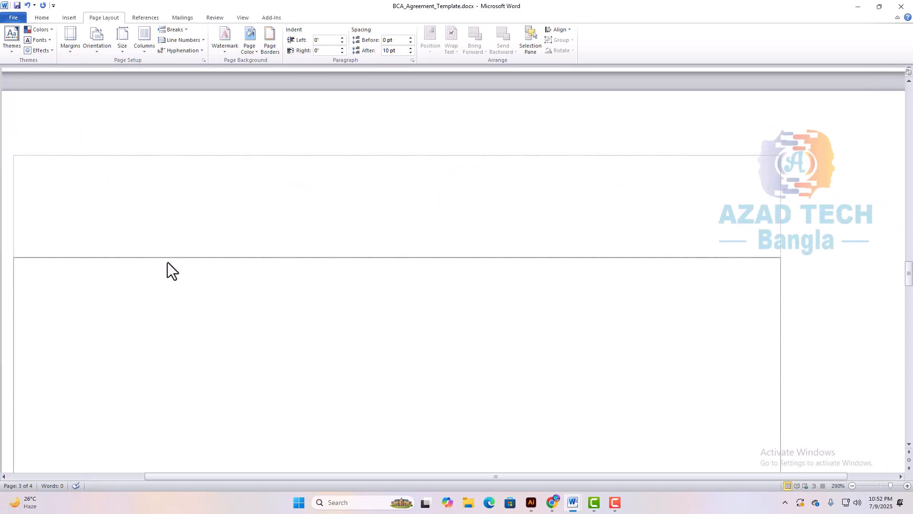
ctrl+scroll(167, 263, down, 3)
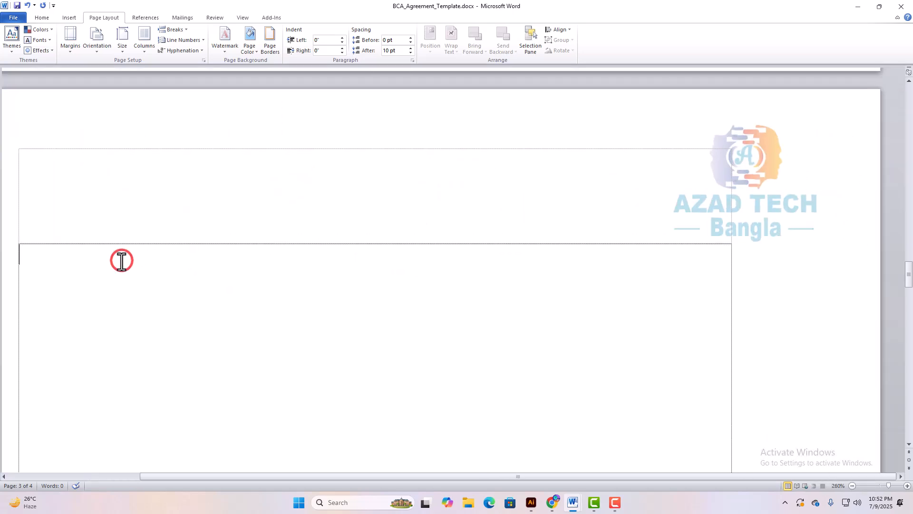
text(A)
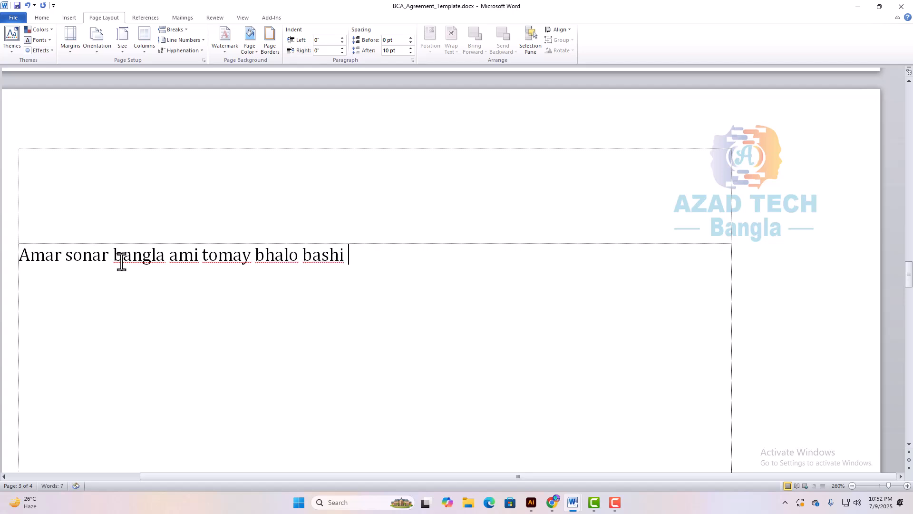
- Copy the sample line and paste it repeatedly until the text nearly fills page three
triple_click(122, 261)
key(ctrl+c)
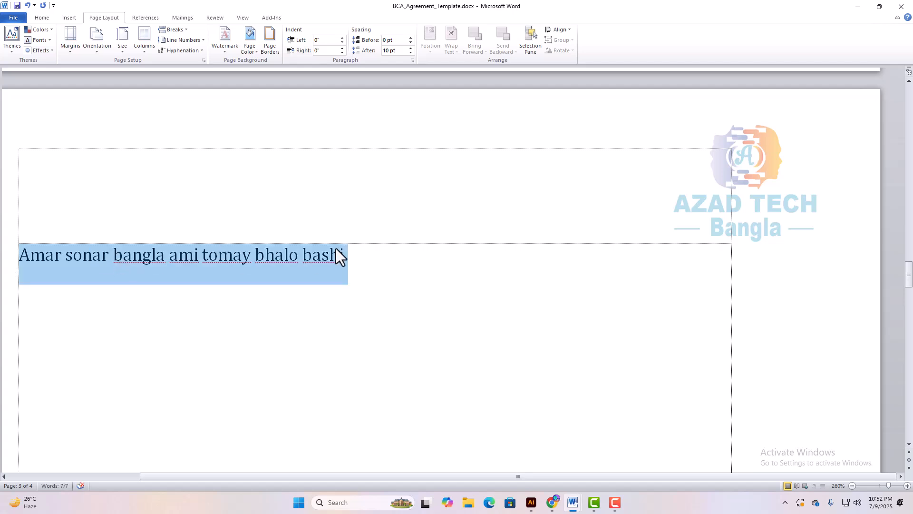
click(390, 266)
key(ctrl+v)
key(ctrl+v)
key(ctrl+v)
key(ctrl+v)
key(ctrl+v)
key(ctrl+v)
key(ctrl+v)
key(ctrl+v)
key(ctrl+v)
key(ctrl+v)
key(ctrl+v)
key(ctrl+v)
key(ctrl+v)
key(ctrl+v)
key(ctrl+v)
key(ctrl+v)
key(ctrl+v)
key(ctrl+v)
key(ctrl+v)
key(ctrl+v)
key(ctrl+v)
key(ctrl+v)
key(ctrl+v)
key(ctrl+v)
key(ctrl+v)
key(ctrl+v)
key(ctrl+v)
key(ctrl+v)
key(ctrl+v)
key(ctrl+v)
key(ctrl+v)
key(ctrl+v)
key(ctrl+v)
key(ctrl+v)
key(ctrl+v)
key(ctrl+v)
key(ctrl+v)
key(ctrl+v)
key(ctrl+v)
key(ctrl+v)
key(ctrl+v)
key(ctrl+v)
ctrl+scroll(472, 317, down, 15)
ctrl+scroll(447, 316, down, 3)
ctrl+scroll(397, 316, up, 3)
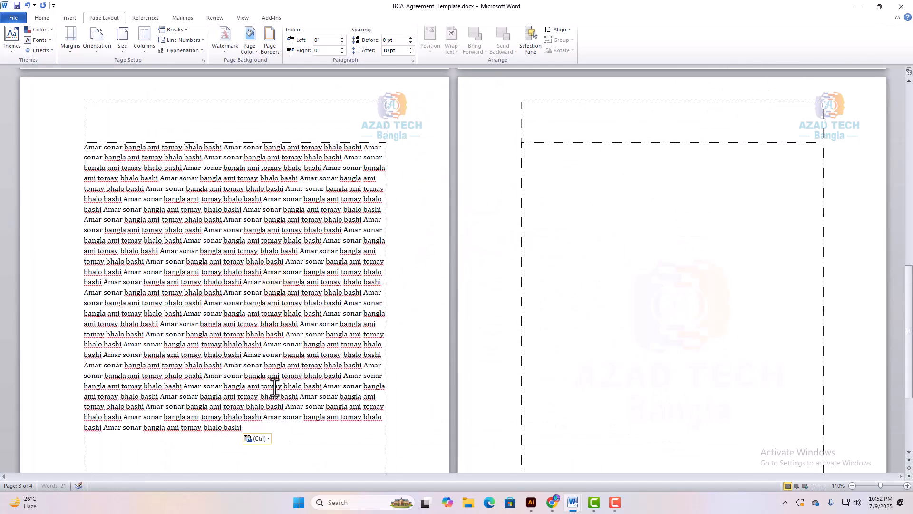
- Copy the whole block of sample text on page three and paste it repeatedly after itself to fill further pages
drag(261, 425, 89, 154)
key(ctrl+c)
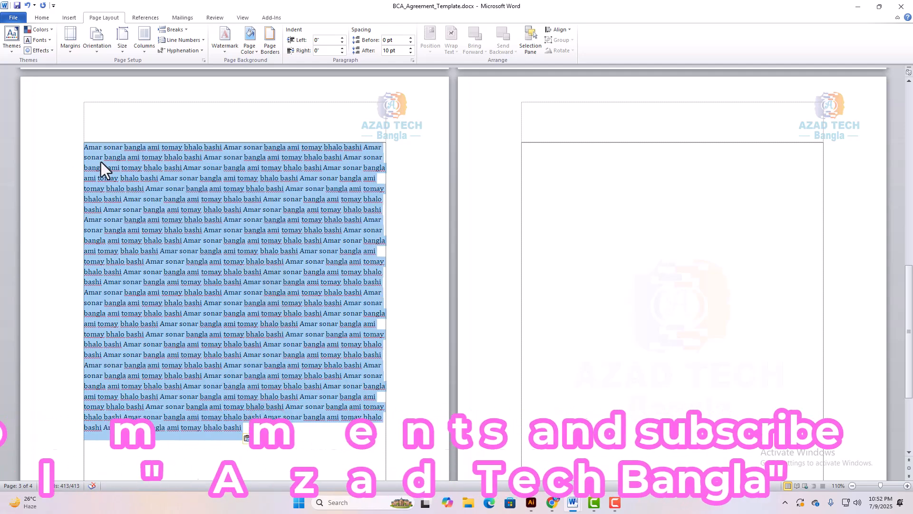
click(260, 436)
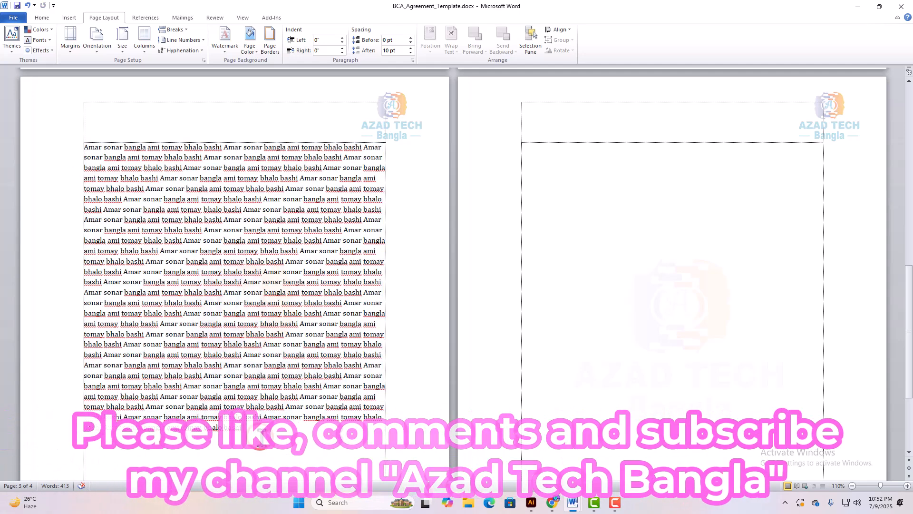
key(ctrl+v)
scroll(521, 358, down, 5)
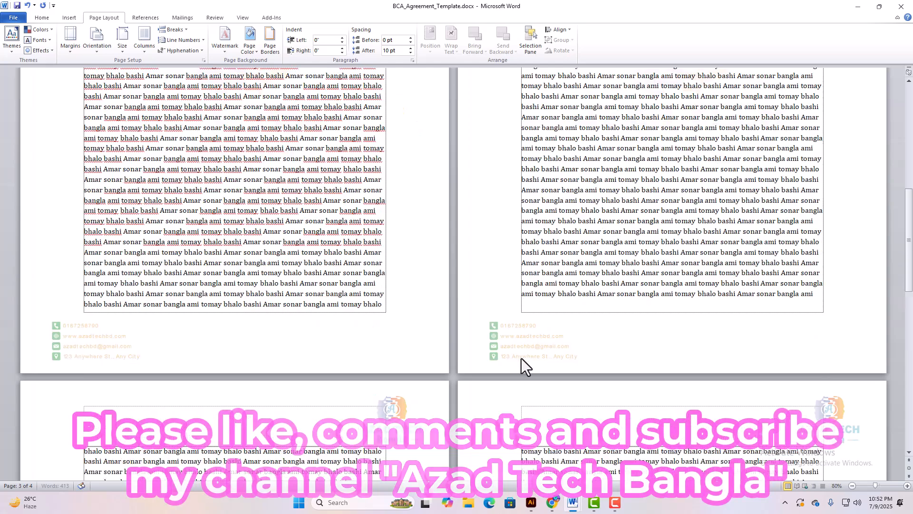
- Copy all sample text from page three to the document's end, paste it on the blank first page, and review the pages
ctrl+scroll(521, 358, down, 4)
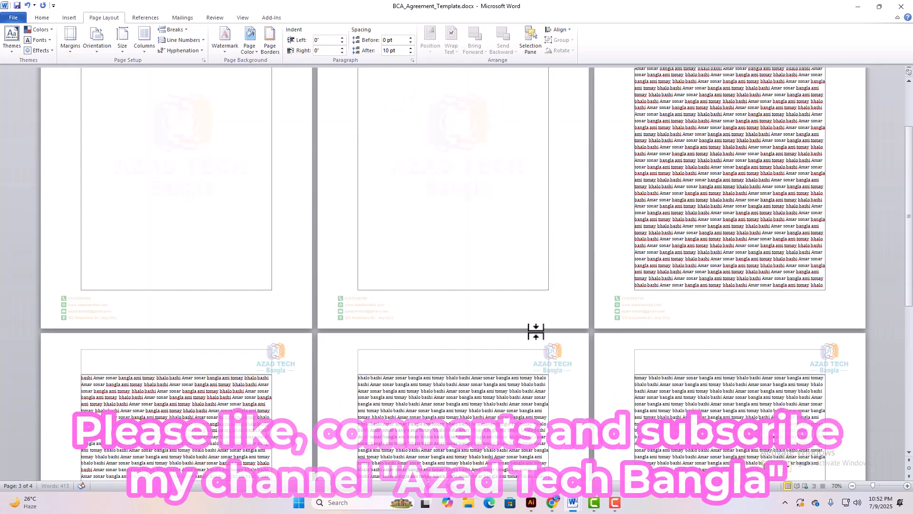
scroll(490, 326, up, 2)
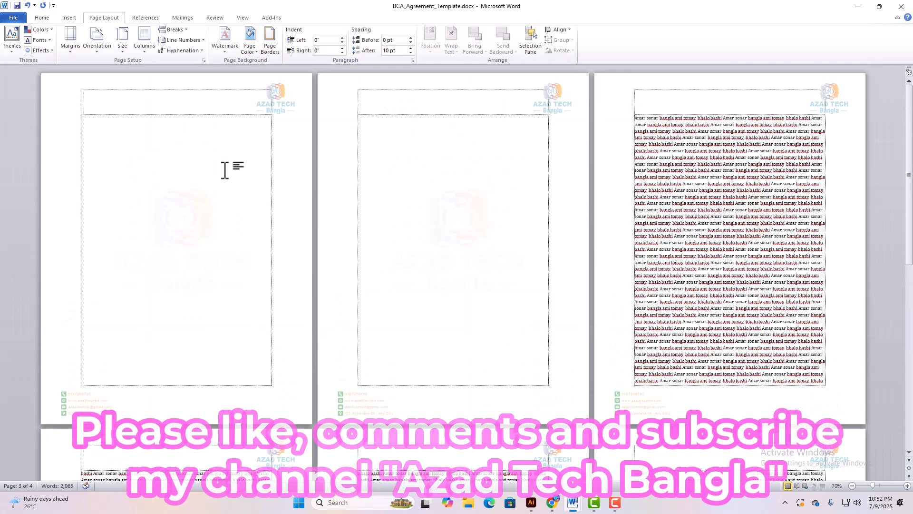
click(634, 117)
key(ctrl+shift+End)
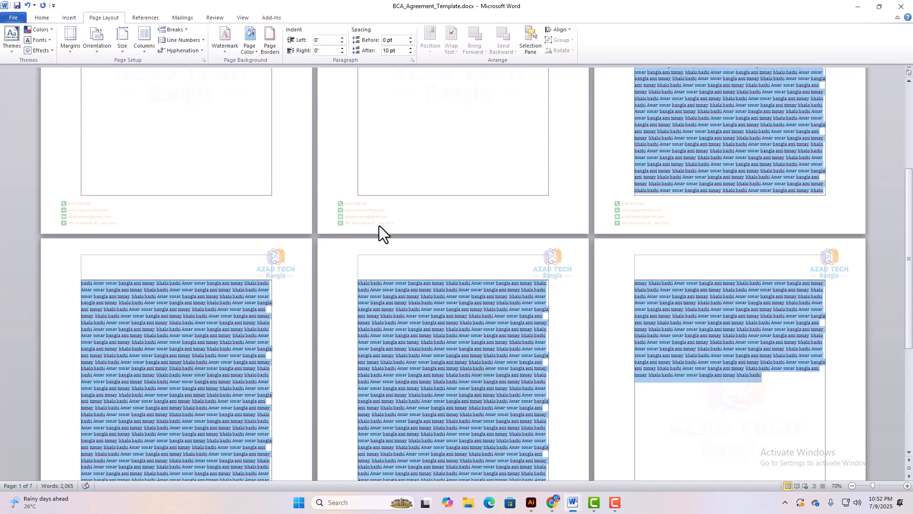
scroll(375, 228, up, 5)
click(93, 117)
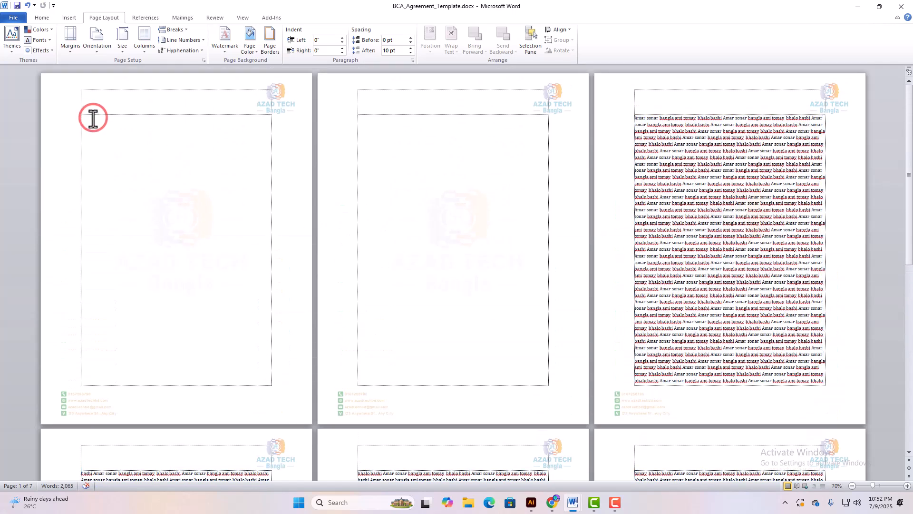
scroll(238, 171, down, 5)
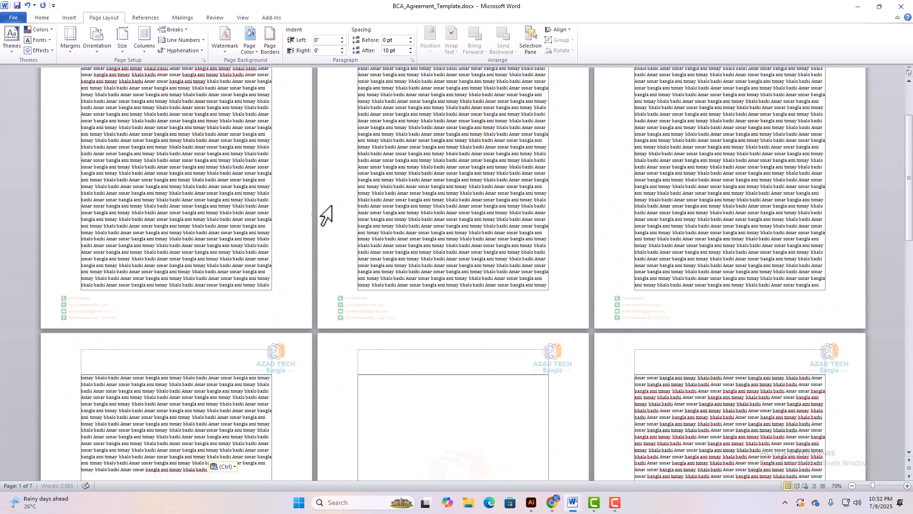
scroll(410, 241, down, 2)
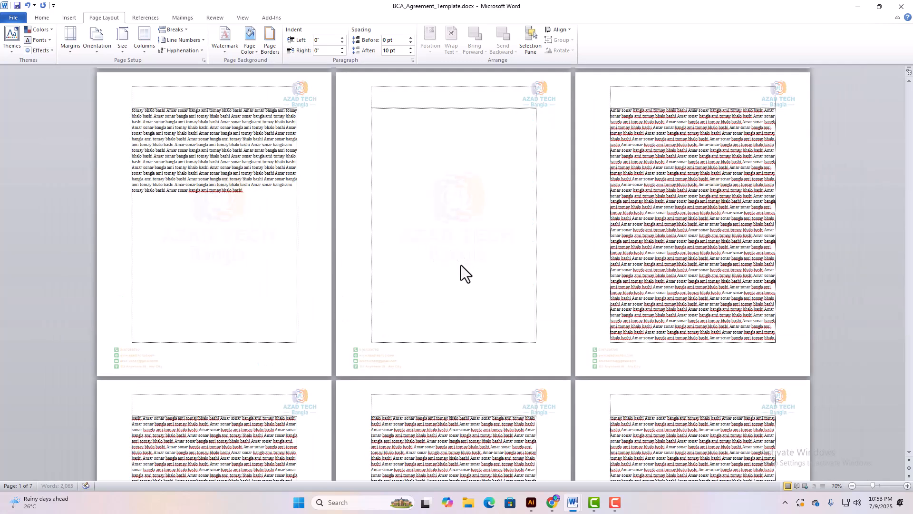
- Dismiss the spelling and grammar notice and look over the pasted sample text across the pages
scroll(461, 265, down, 3)
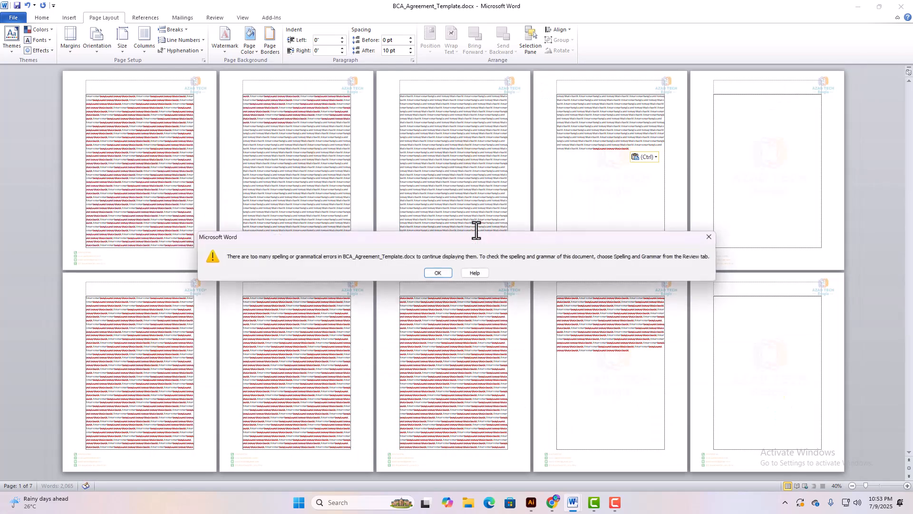
click(436, 274)
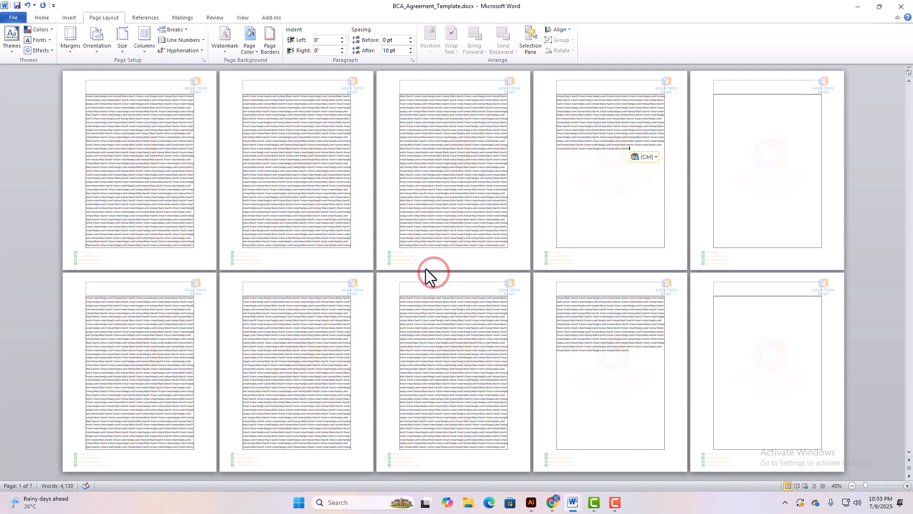
scroll(429, 267, up, 13)
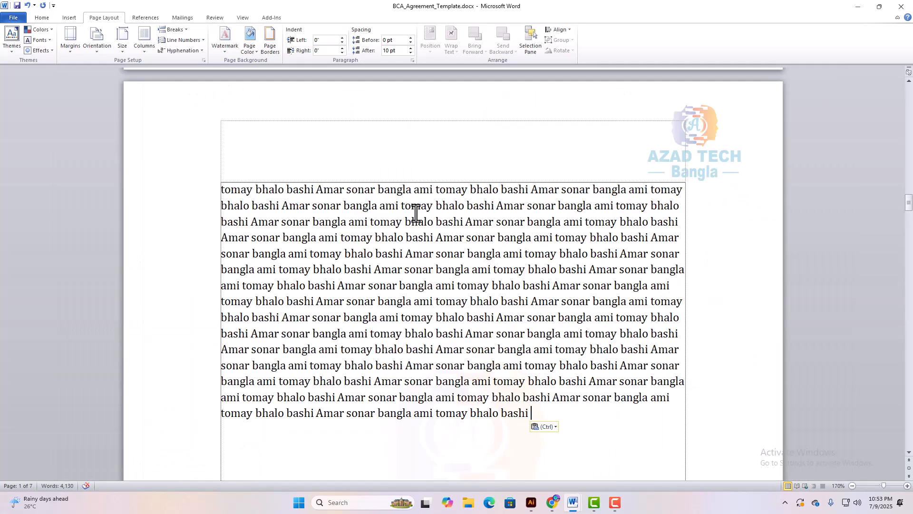
scroll(412, 272, down, 10)
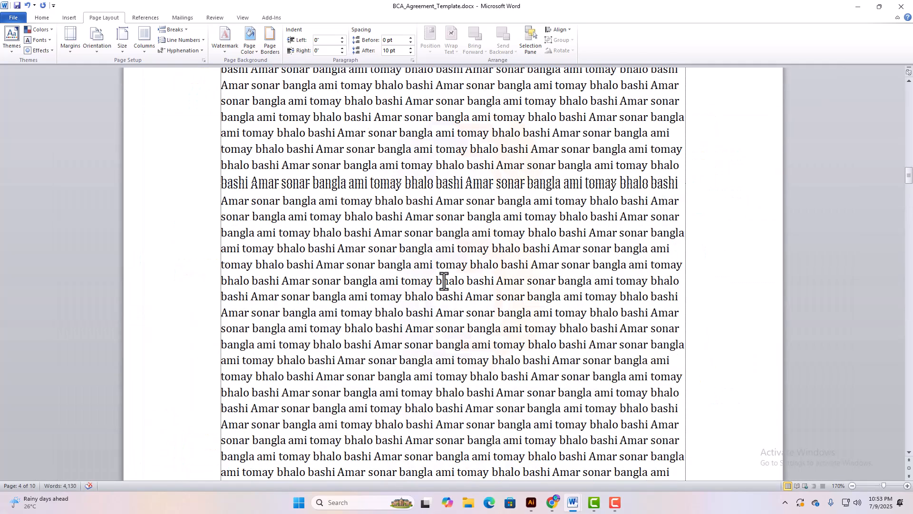
scroll(443, 280, up, 3)
- Check all pages of the document in the print preview, from the first to the last, and return to editing
key(ctrl+p)
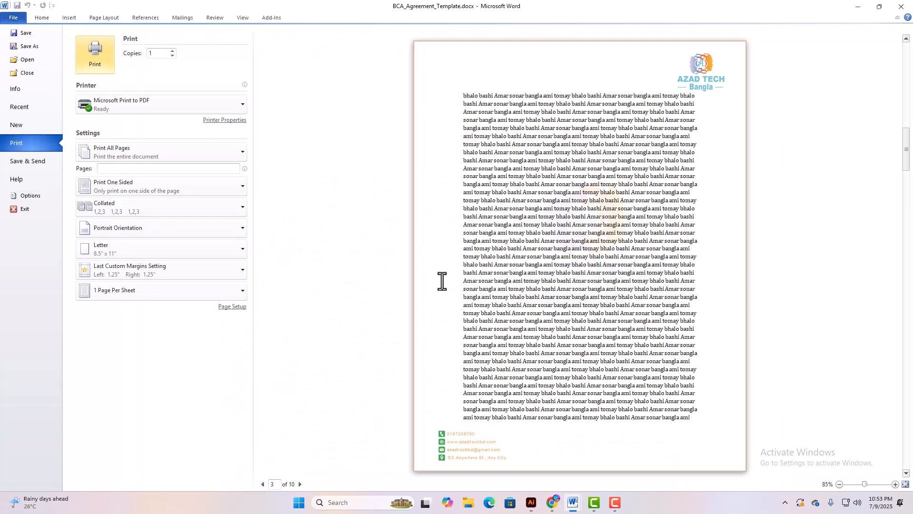
scroll(633, 295, up, 4)
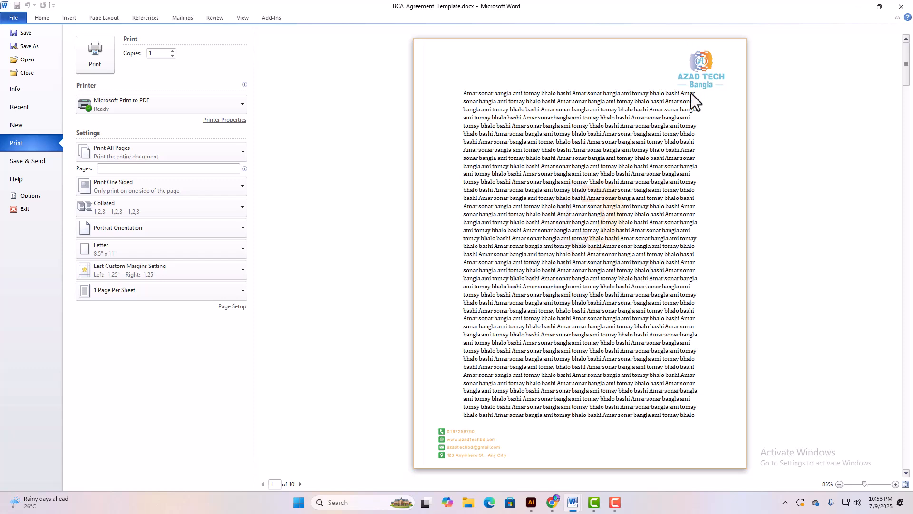
scroll(567, 246, down, 5)
scroll(567, 248, down, 5)
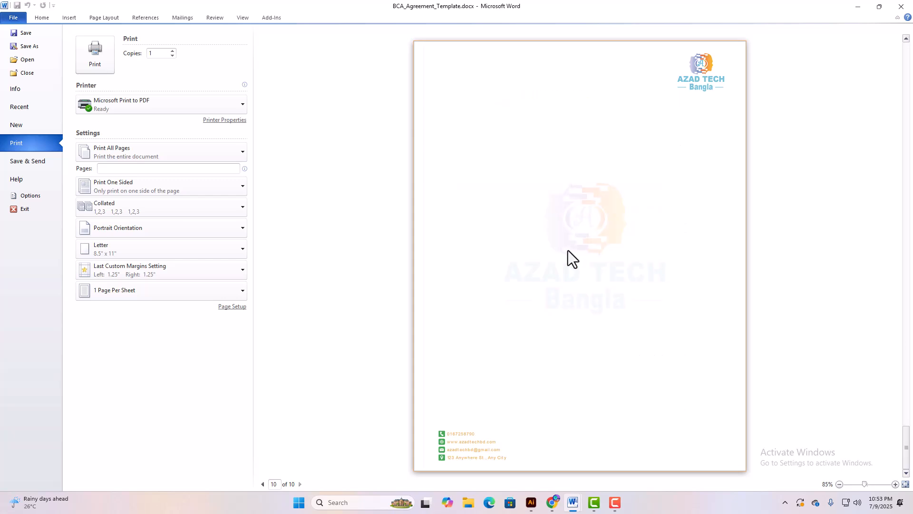
key(Escape)
- Insert page numbers at the bottom of the page using the Bold Numbers 3 style from the Page X of Y group
scroll(552, 285, down, 2)
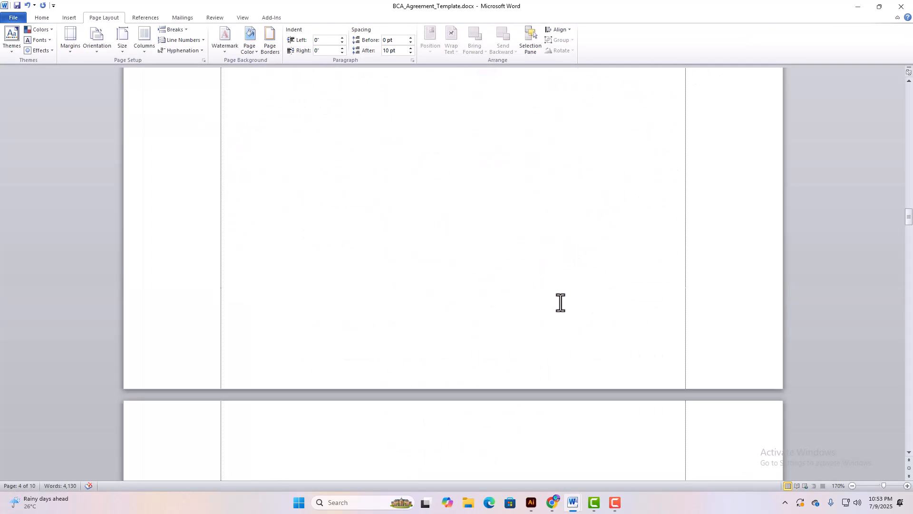
scroll(547, 310, down, 2)
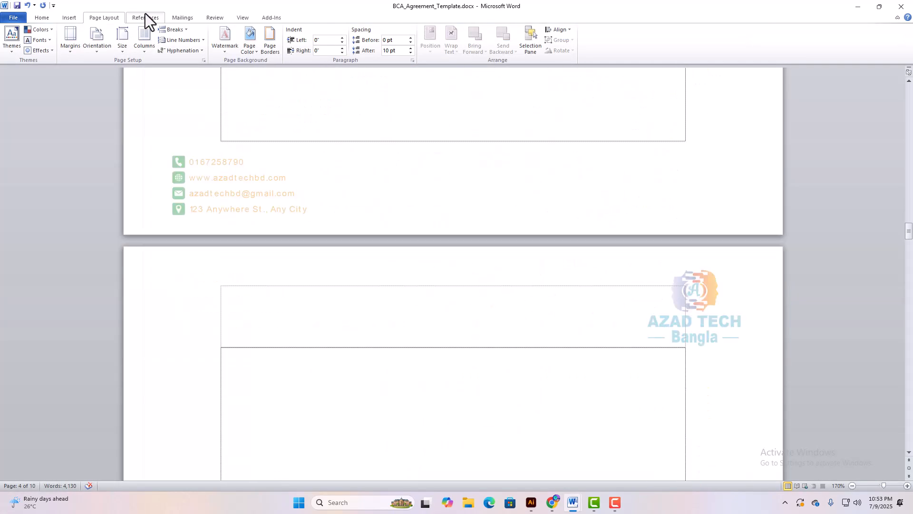
click(69, 18)
click(378, 53)
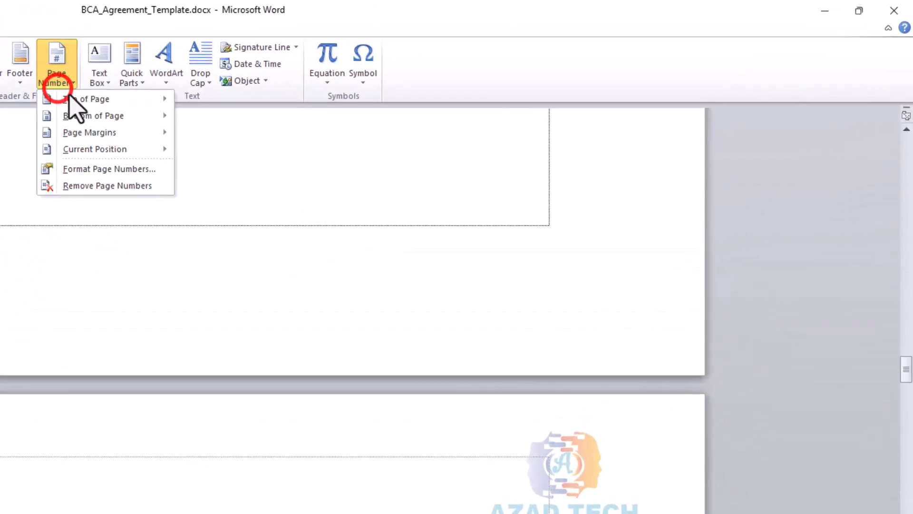
mouse_move(119, 122)
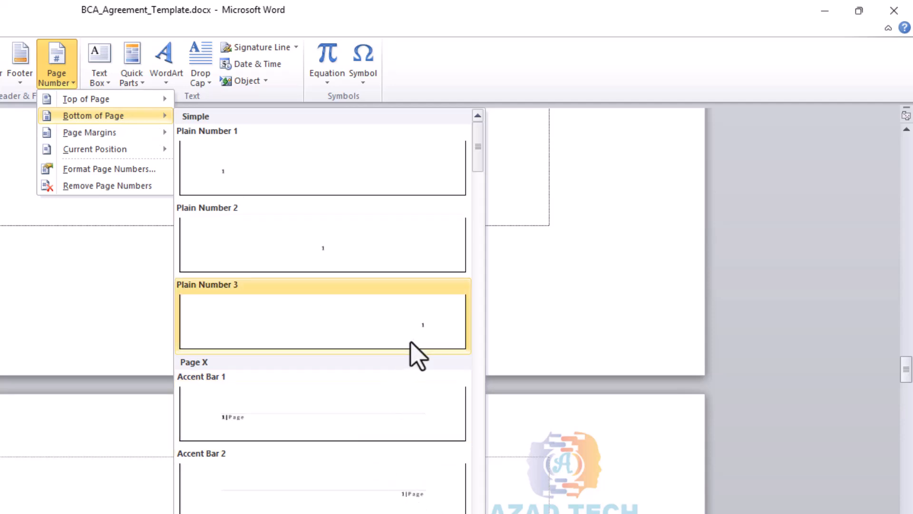
scroll(408, 447, down, 3)
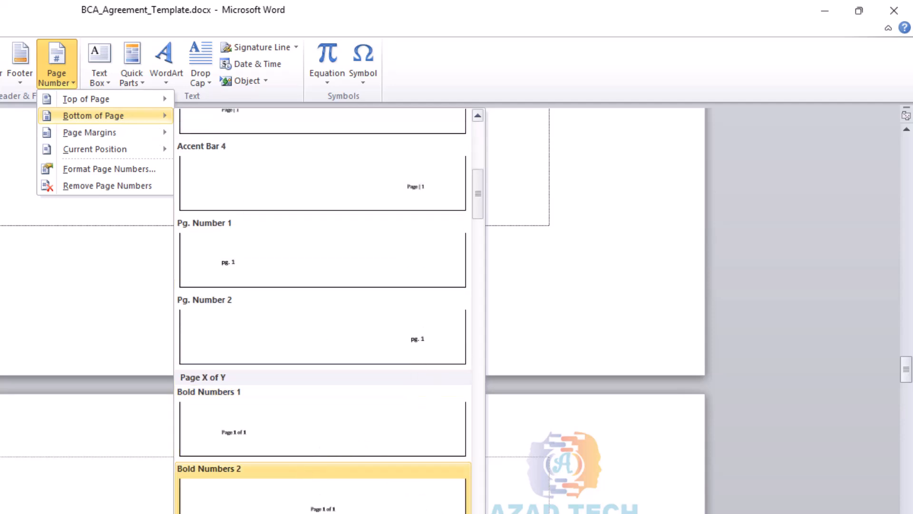
scroll(399, 433, down, 3)
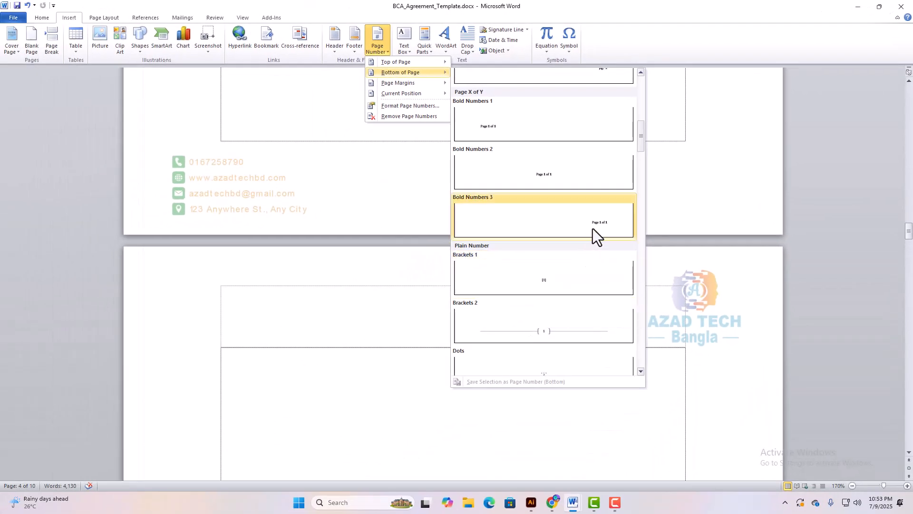
click(598, 225)
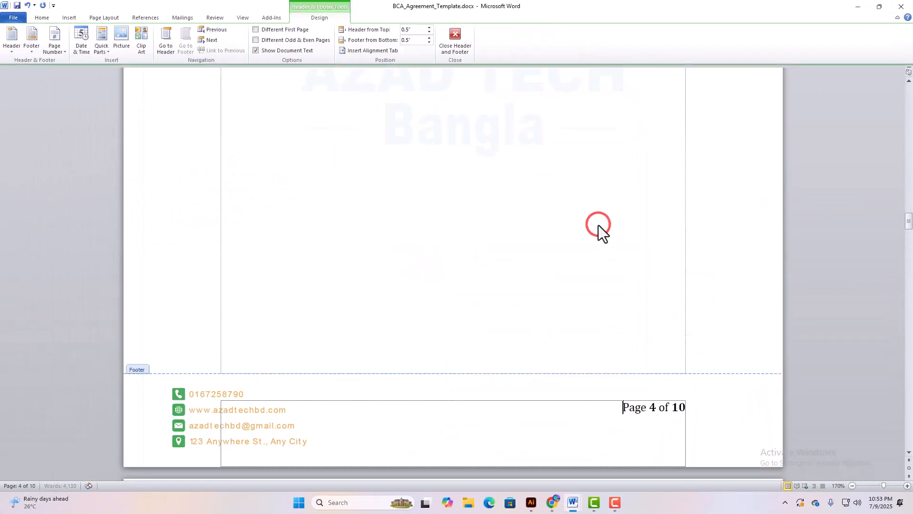
- Check the page number beside the letterhead's contact details, deselect the letterhead picture and leave header and footer editing
click(559, 342)
scroll(547, 352, down, 3)
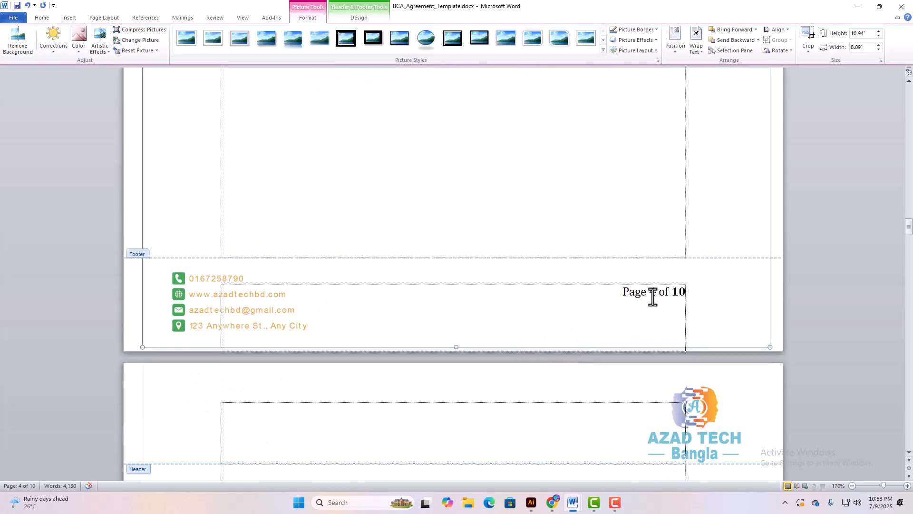
click(286, 237)
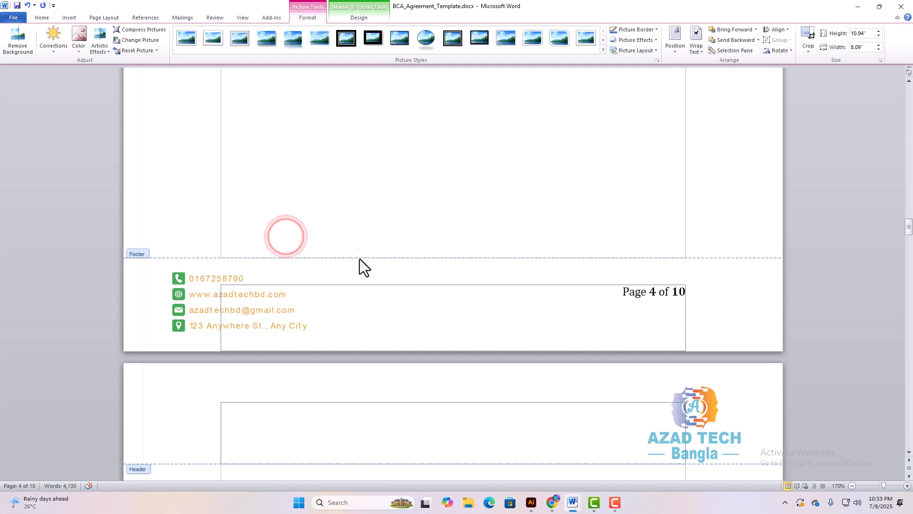
ctrl+scroll(597, 308, down, 4)
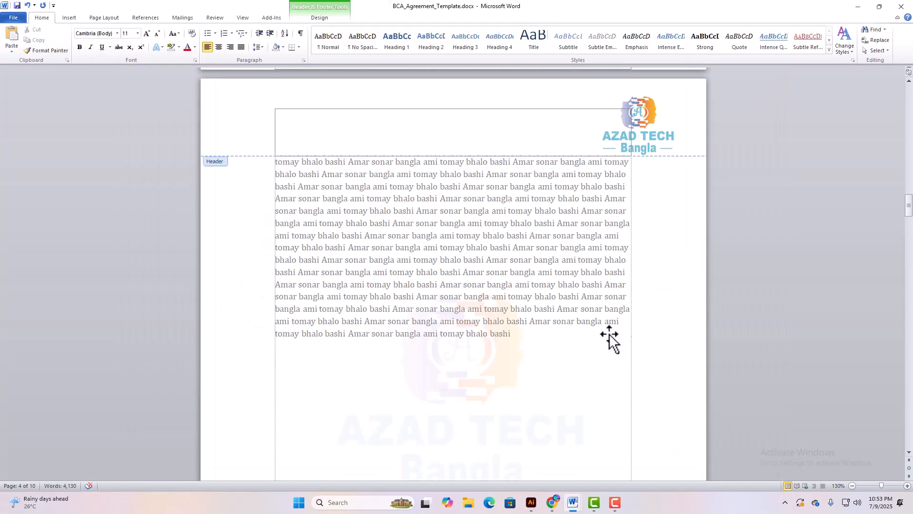
click(602, 351)
click(626, 350)
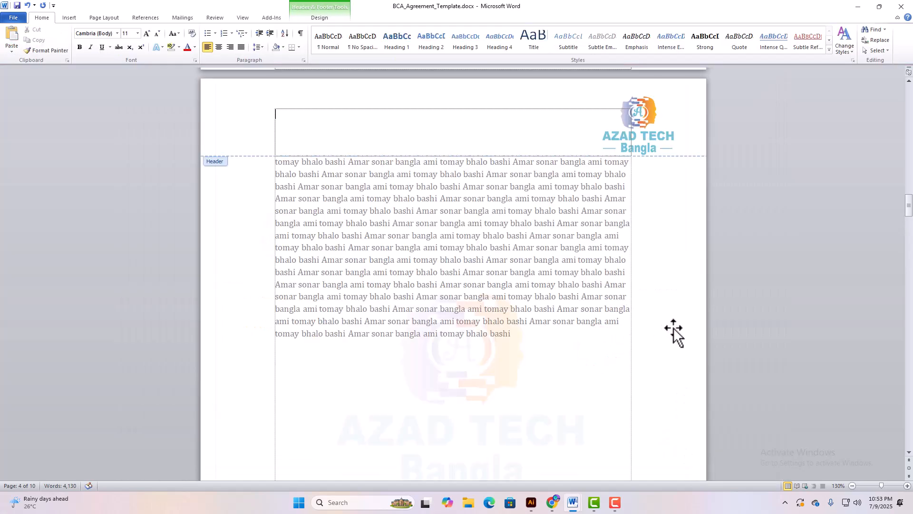
key(Escape)
- Examine the page numbers in the footers across the pages, from page four back to page one
scroll(602, 348, down, 5)
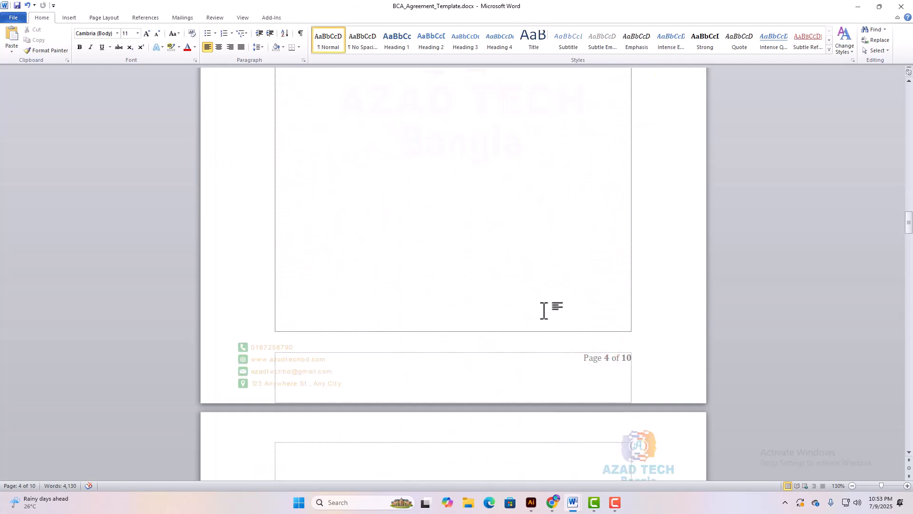
scroll(547, 311, down, 1)
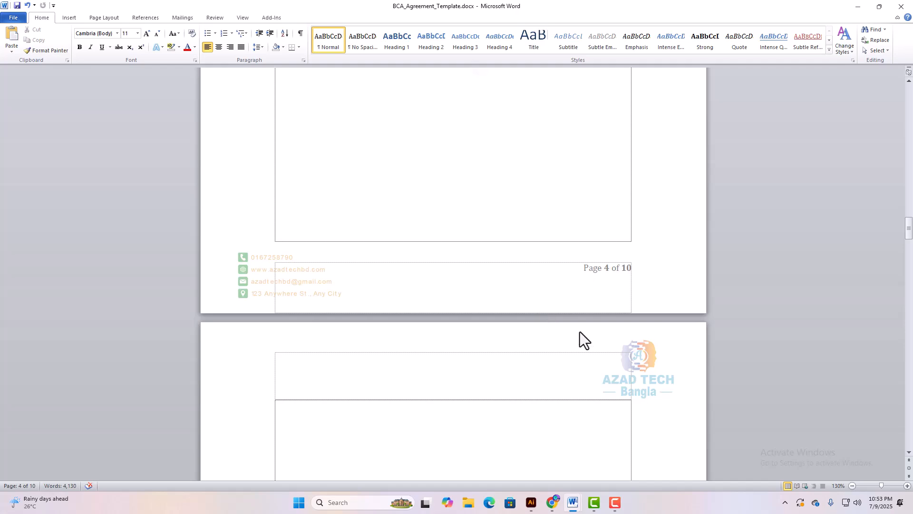
scroll(580, 332, down, 2)
scroll(556, 321, down, 3)
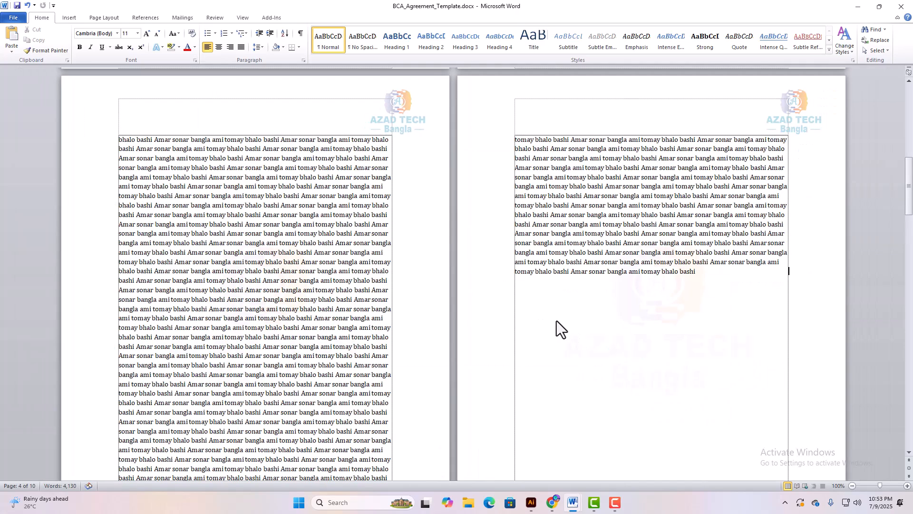
scroll(552, 322, down, 2)
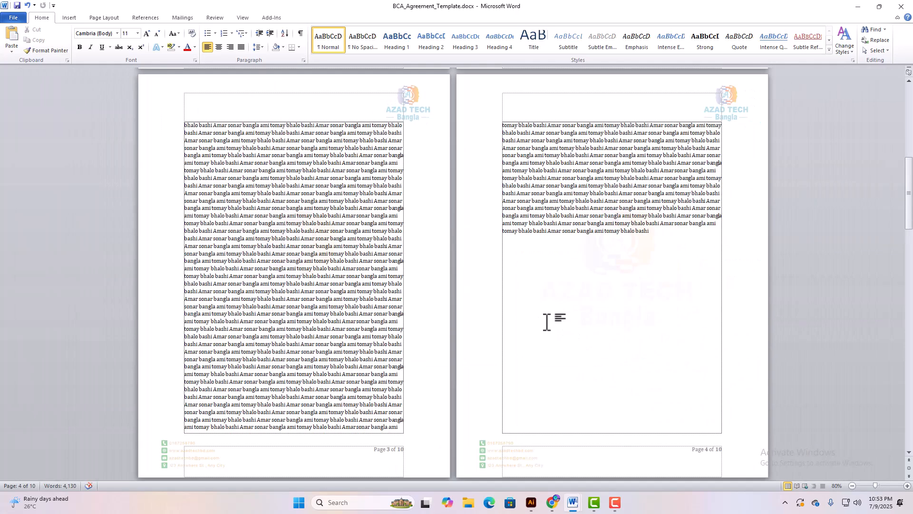
scroll(428, 307, up, 4)
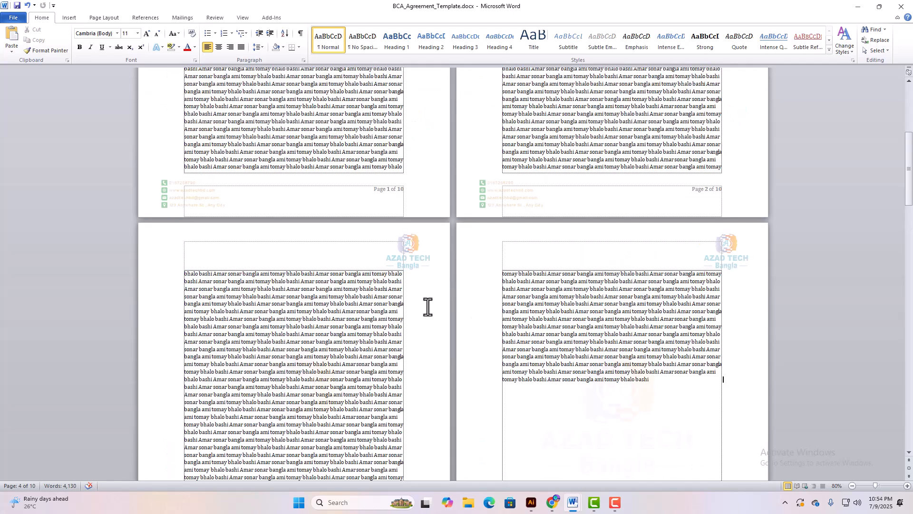
scroll(428, 306, up, 3)
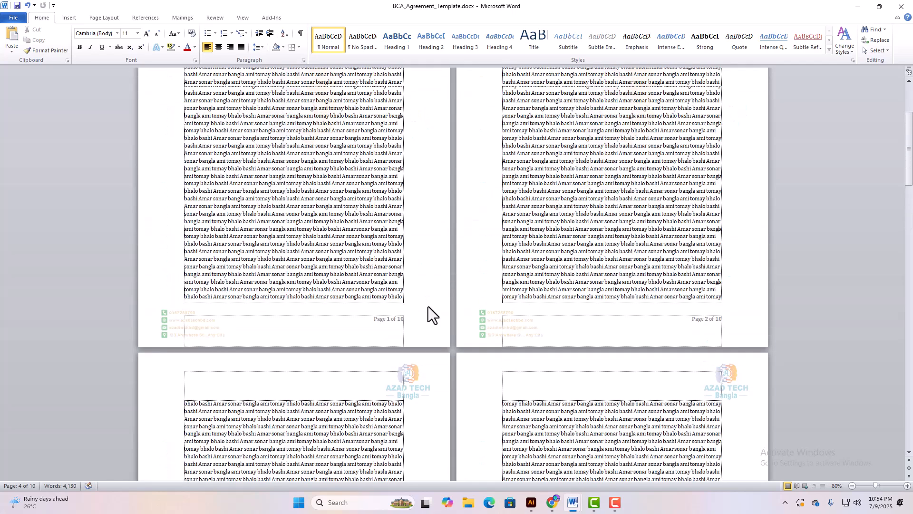
scroll(428, 307, up, 2)
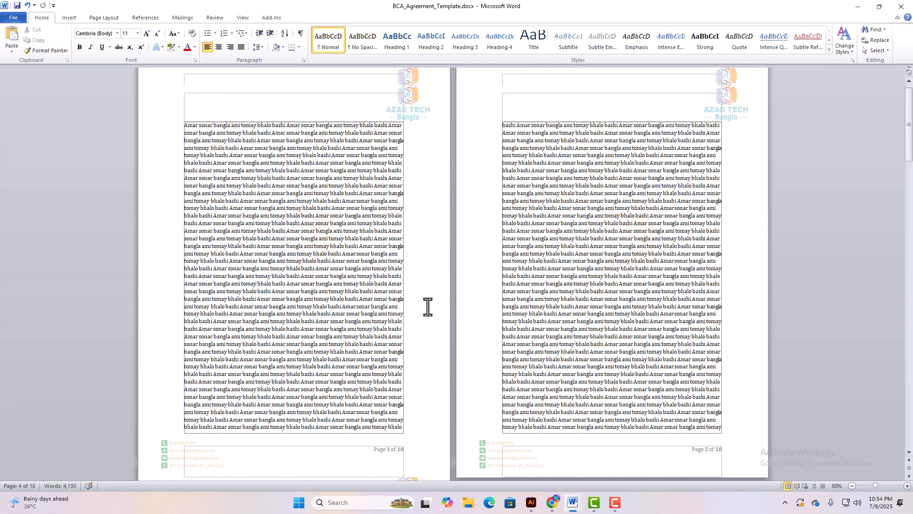